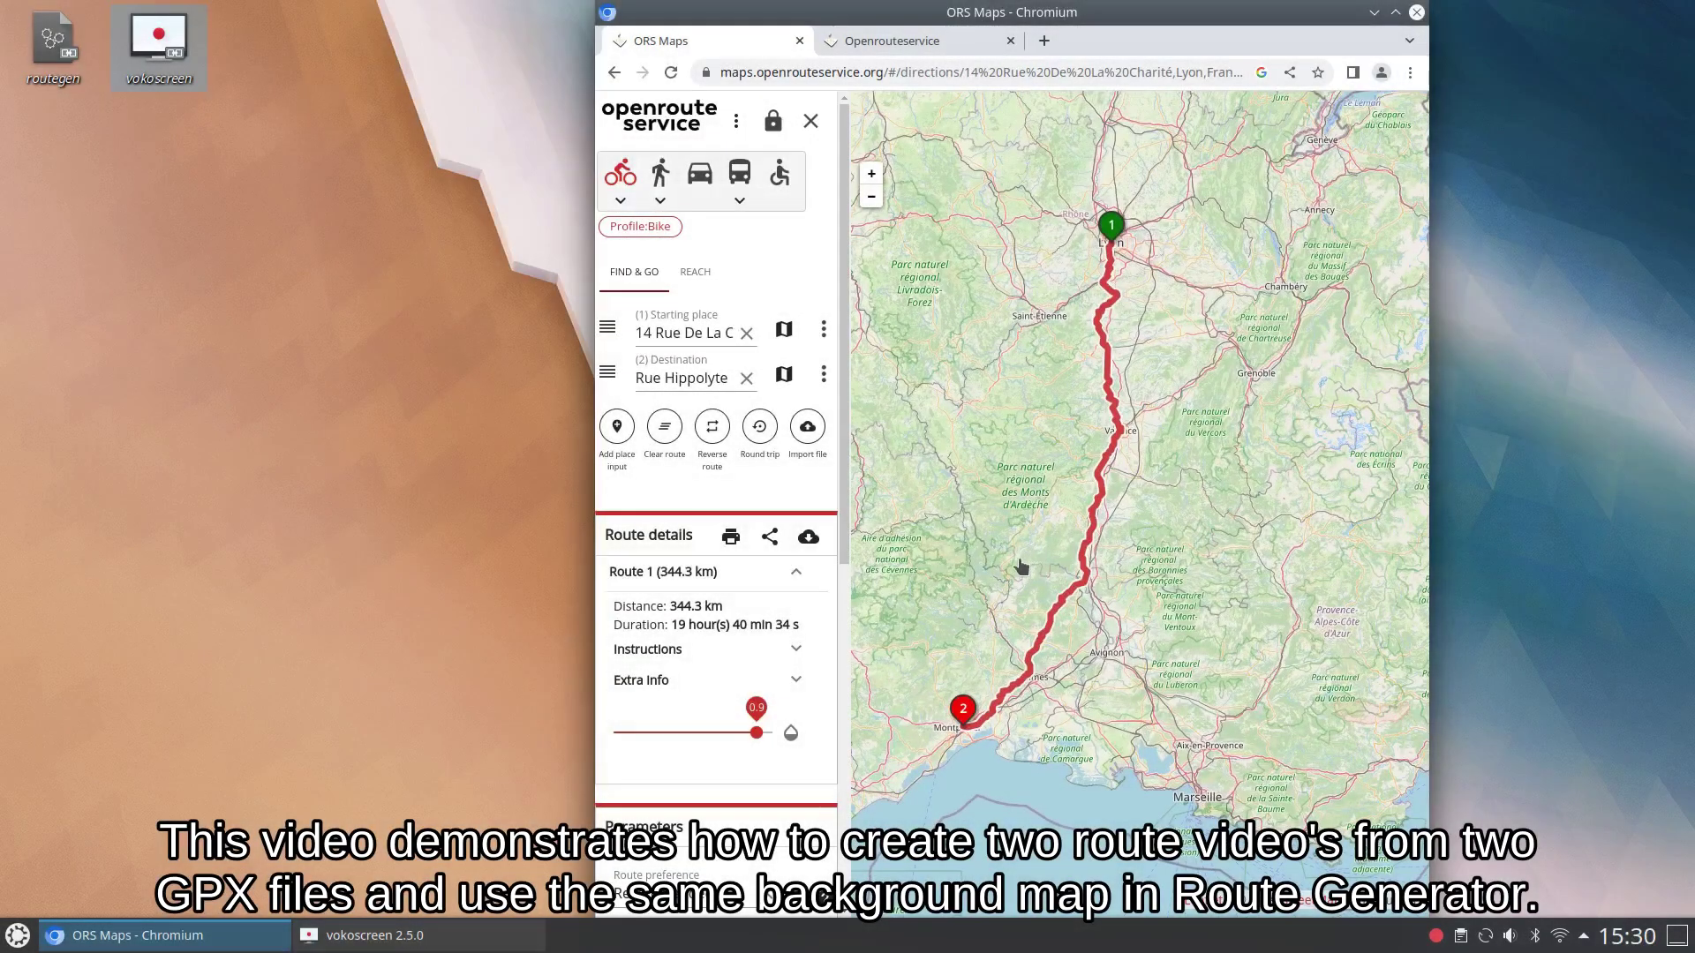
Download the Lyon–Montpellier bike route as a Standard GPX file named lyon-montpellier
{"action": "left_click_drag", "start_coordinate": [984, 603], "coordinate": [1046, 579]}
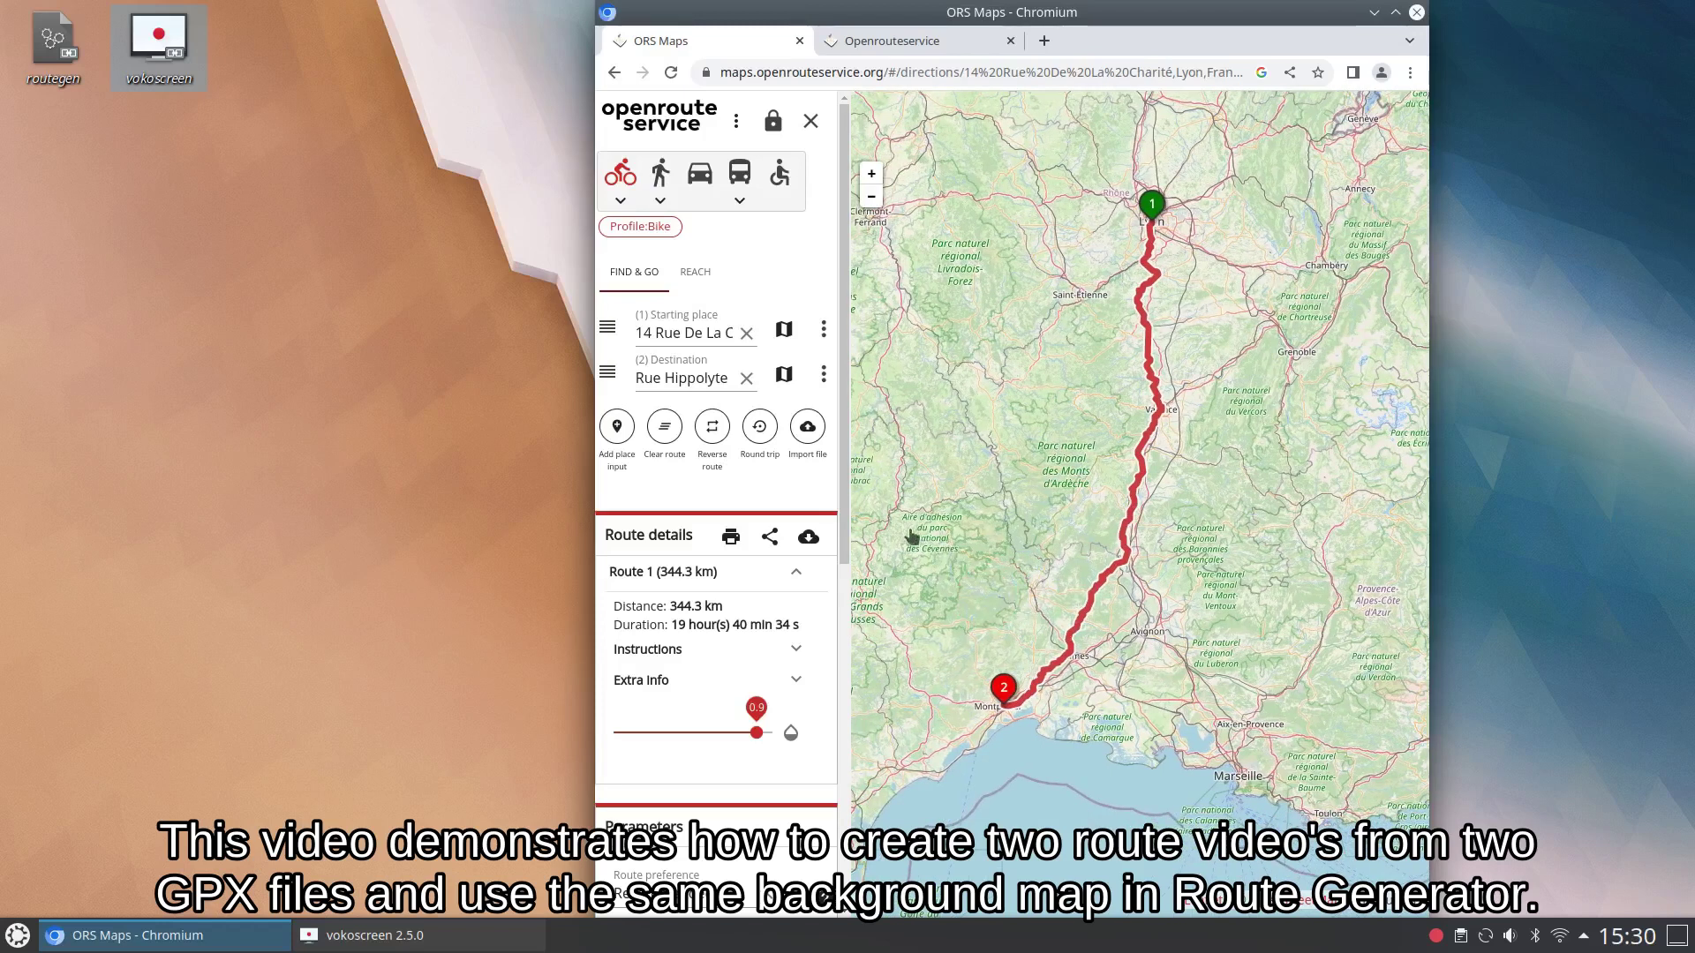
{"action": "left_click", "coordinate": [807, 536]}
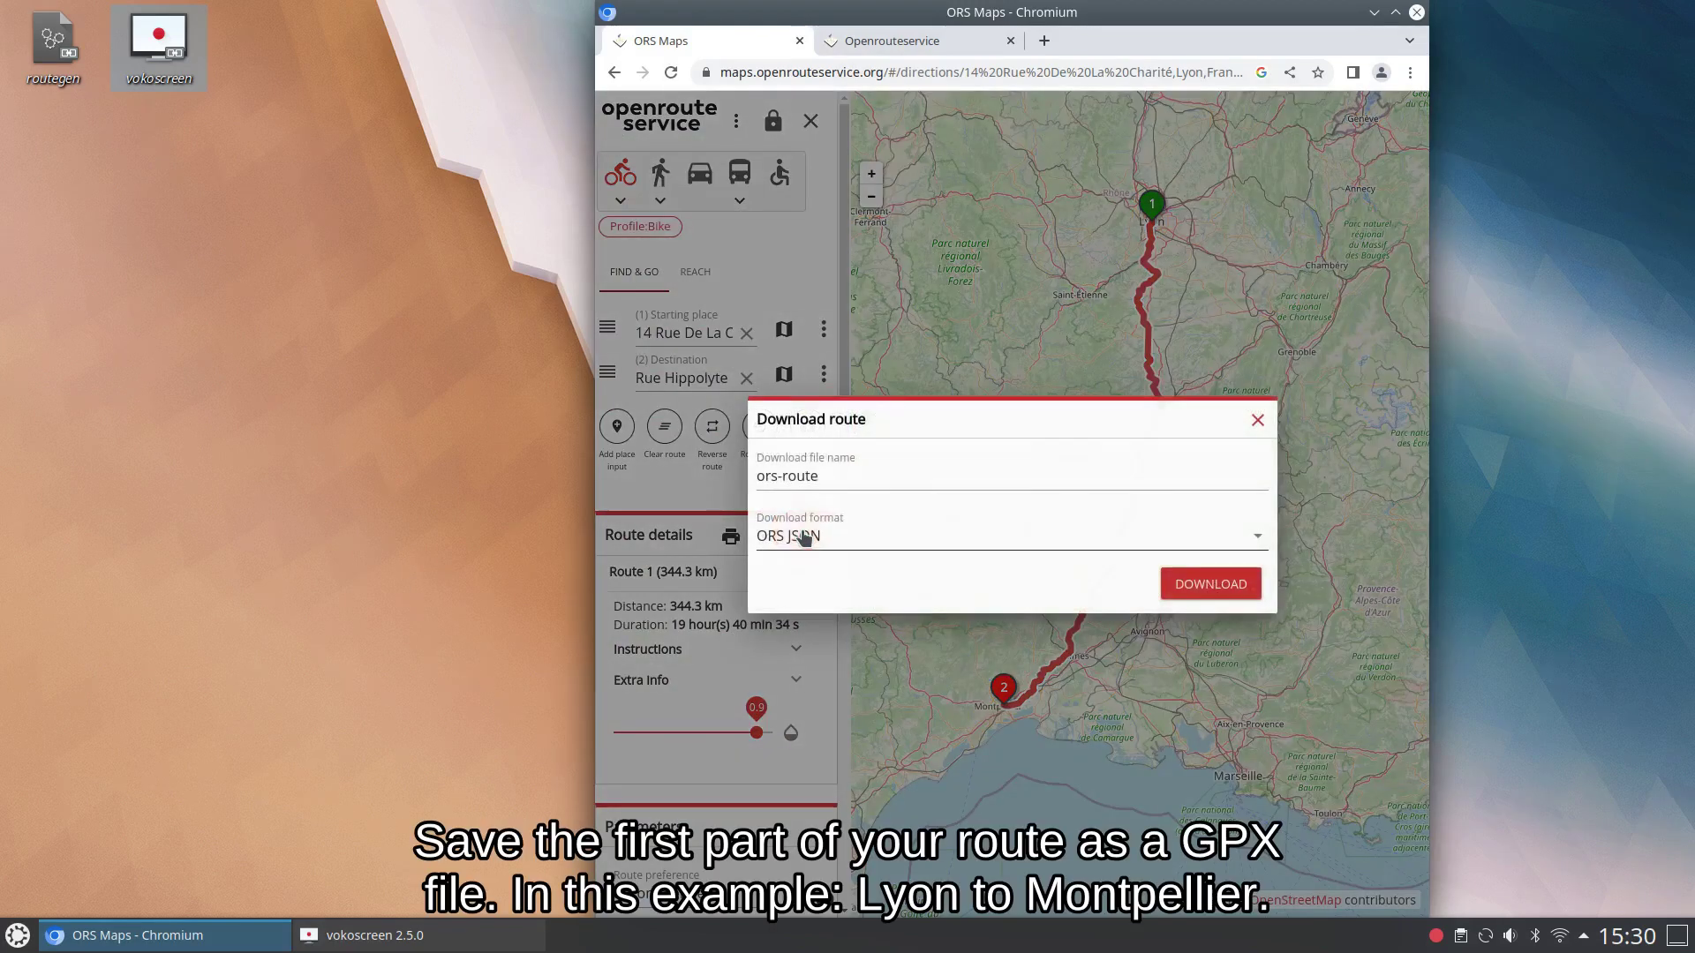
{"action": "left_click", "coordinate": [845, 528]}
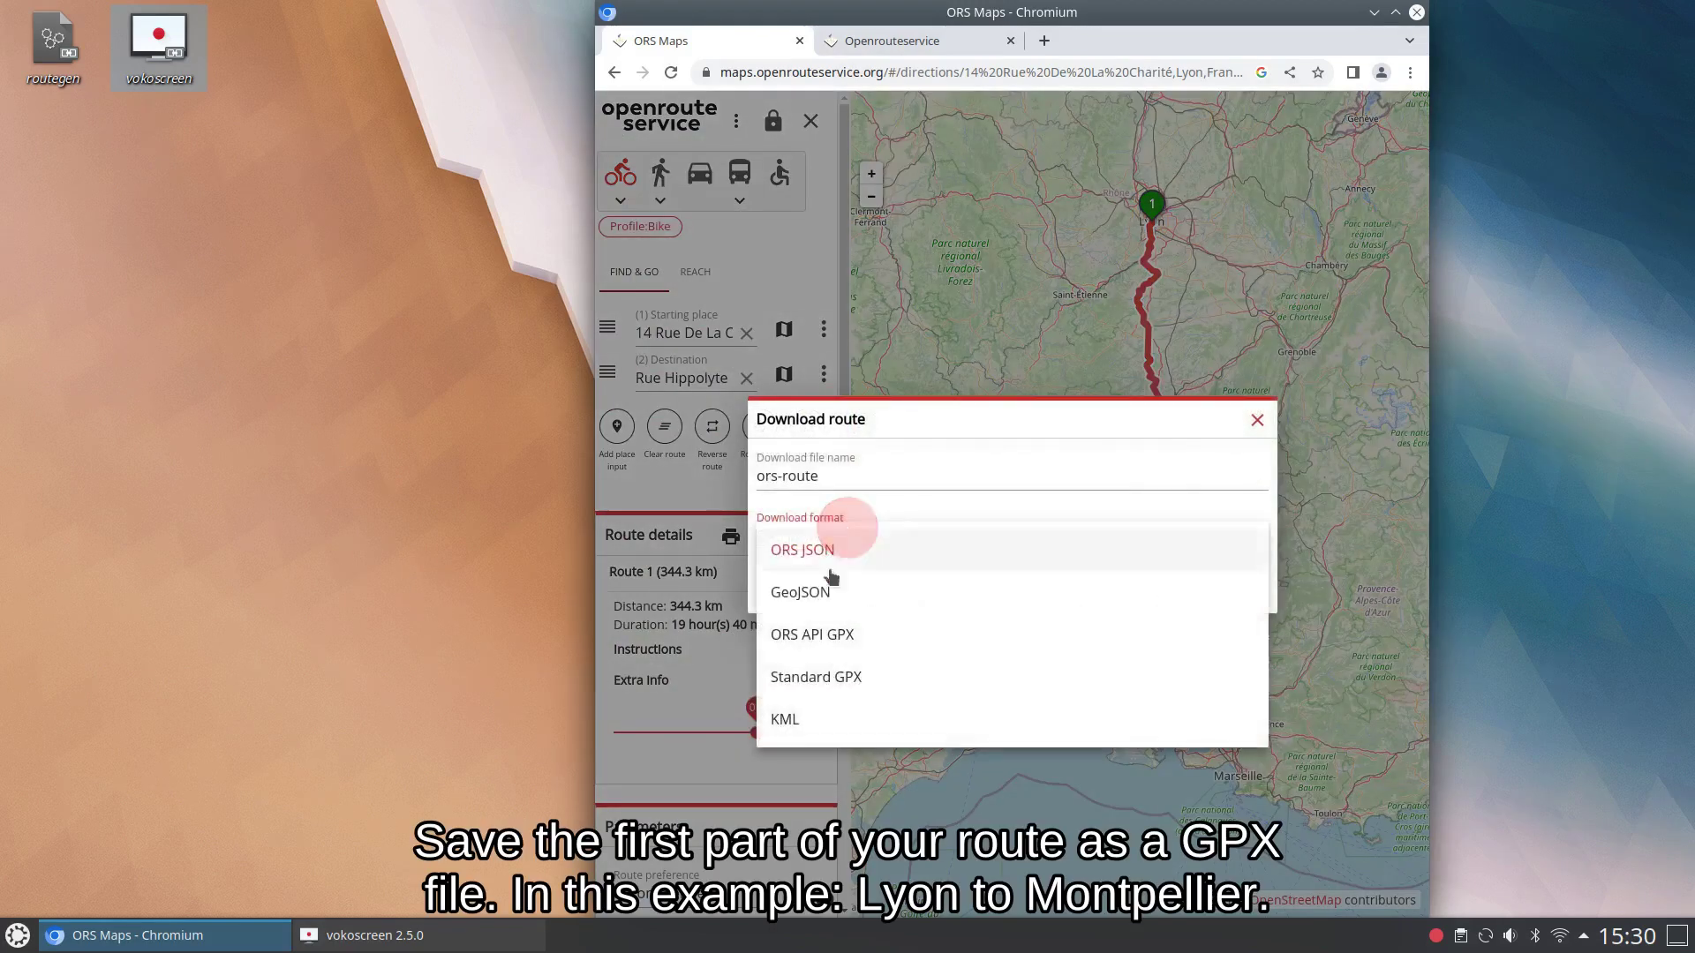
{"action": "left_click", "coordinate": [808, 676]}
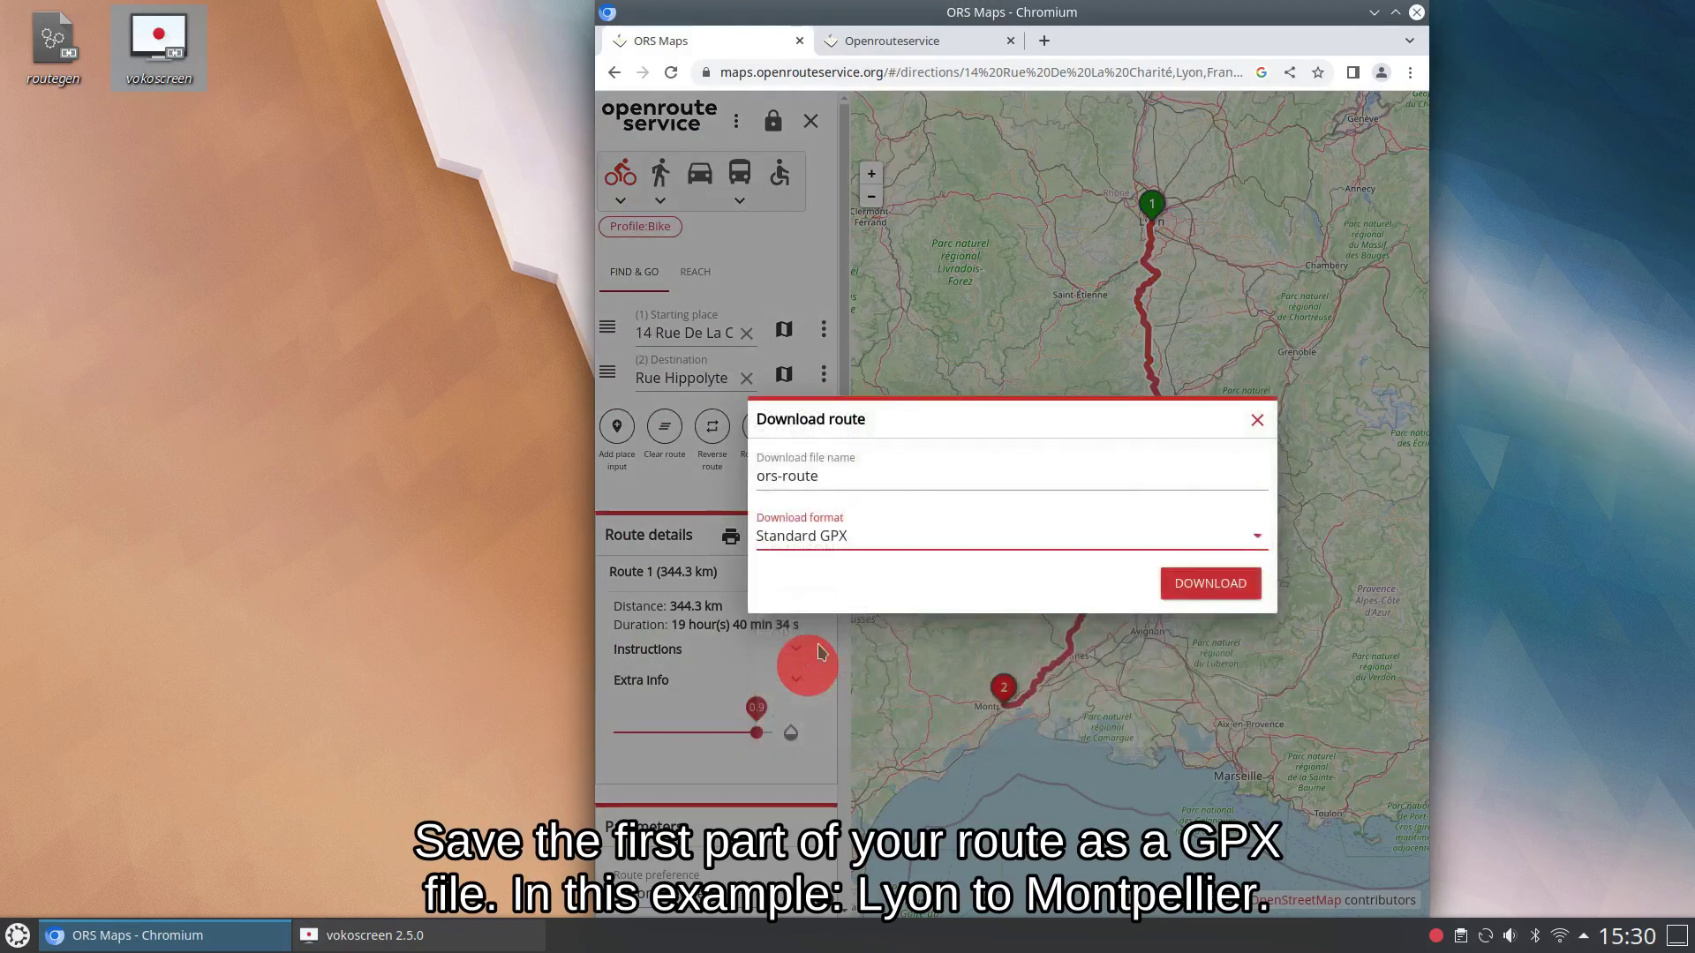
{"action": "triple_click", "coordinate": [851, 481]}
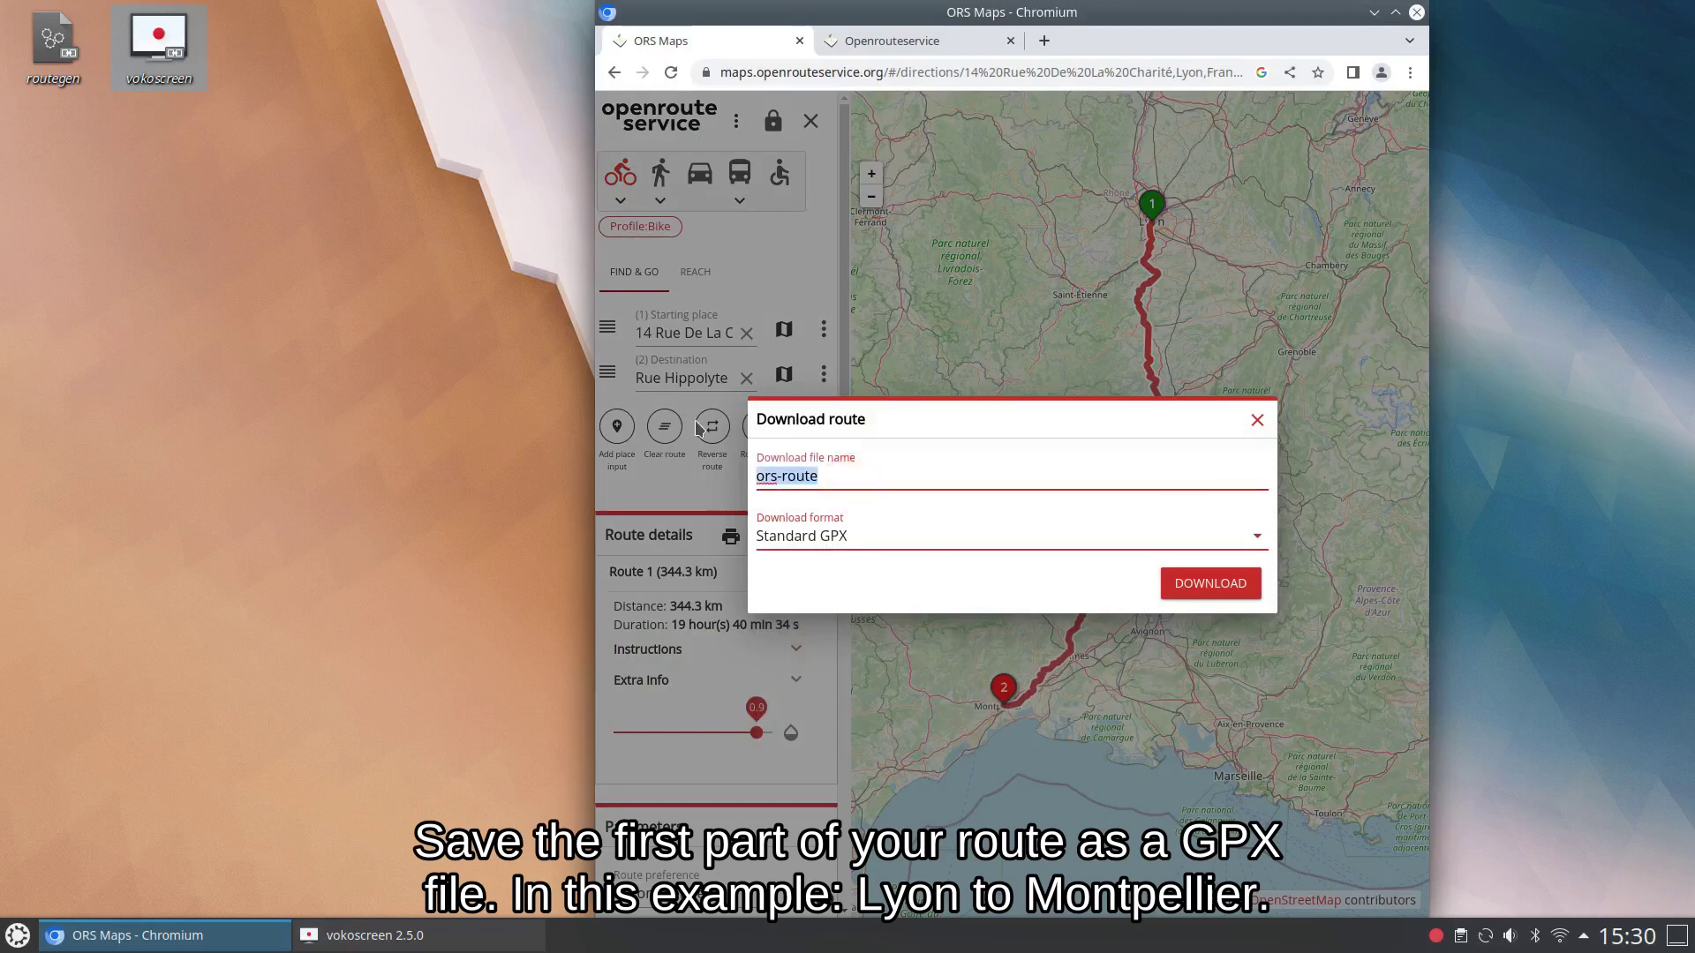
{"action": "type", "text": "lyon"}
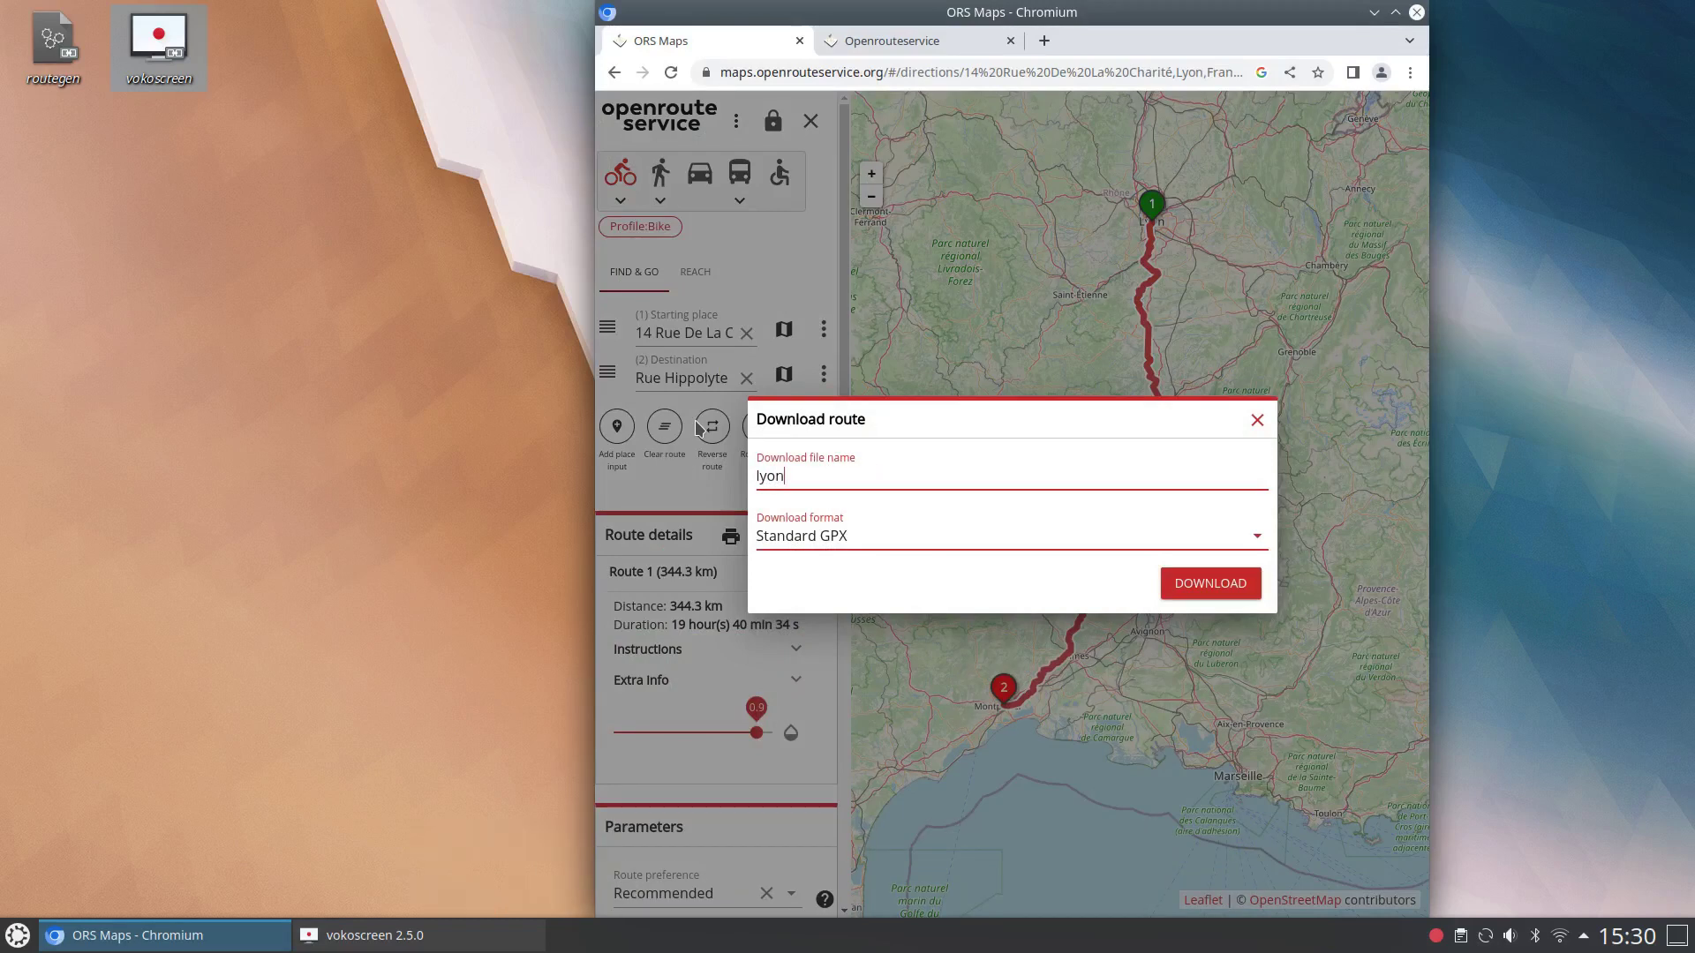
{"action": "type", "text": "-montpeillier"}
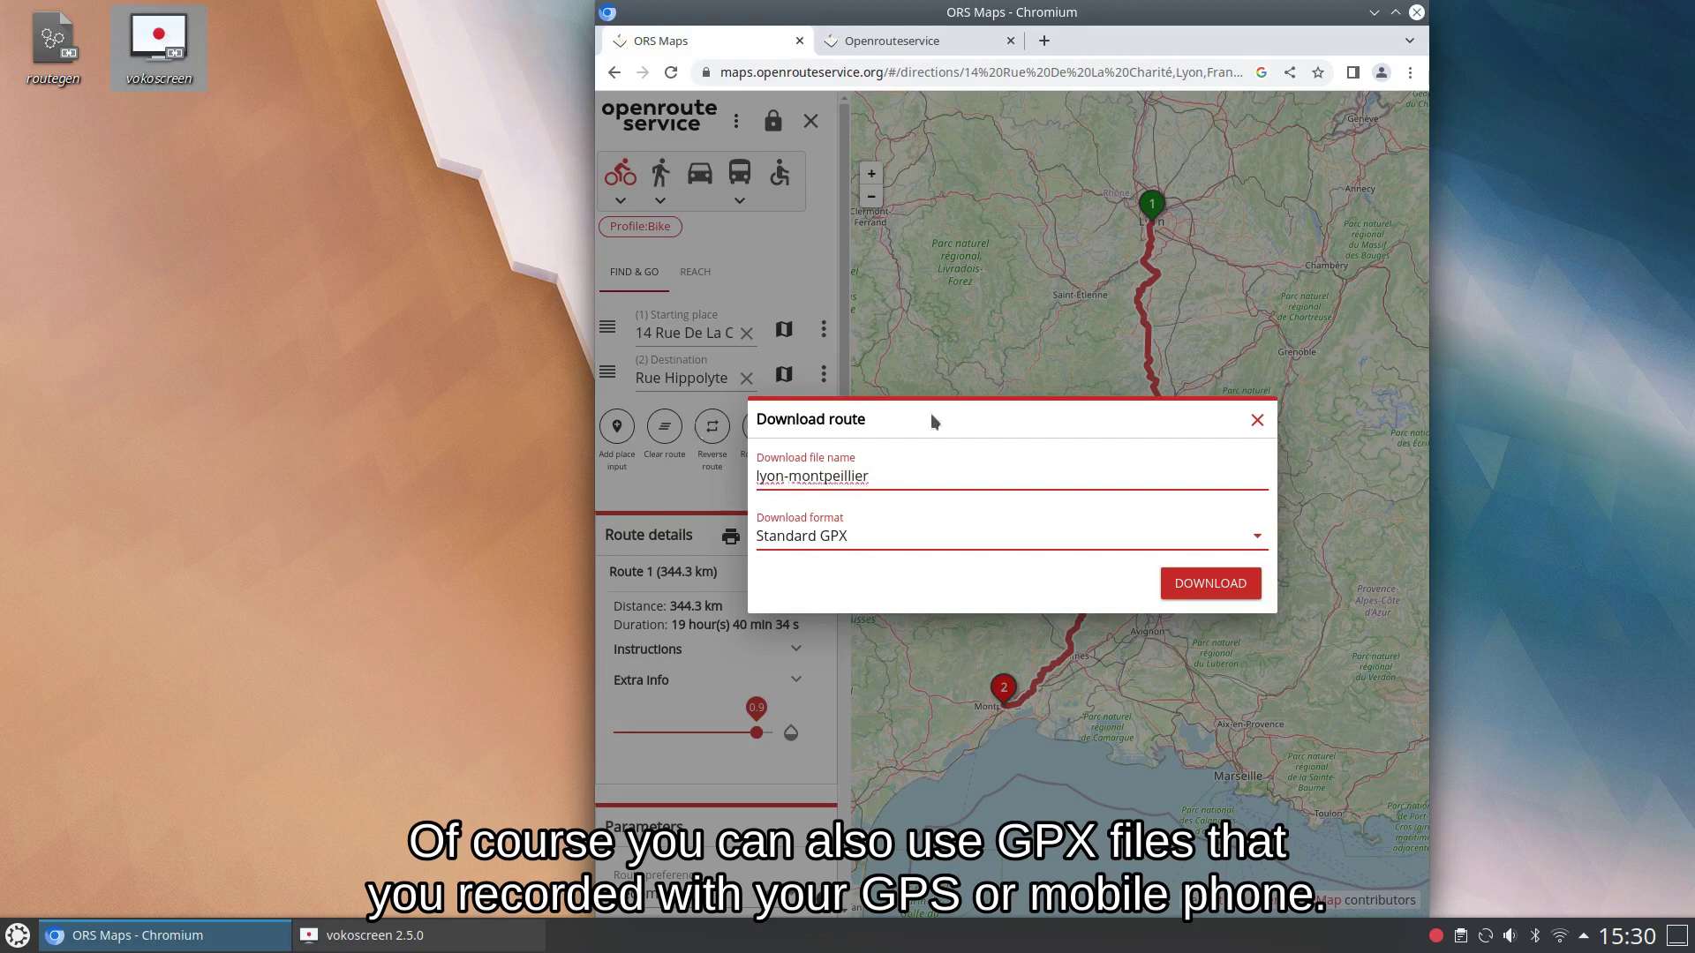
{"action": "left_click", "coordinate": [1199, 587]}
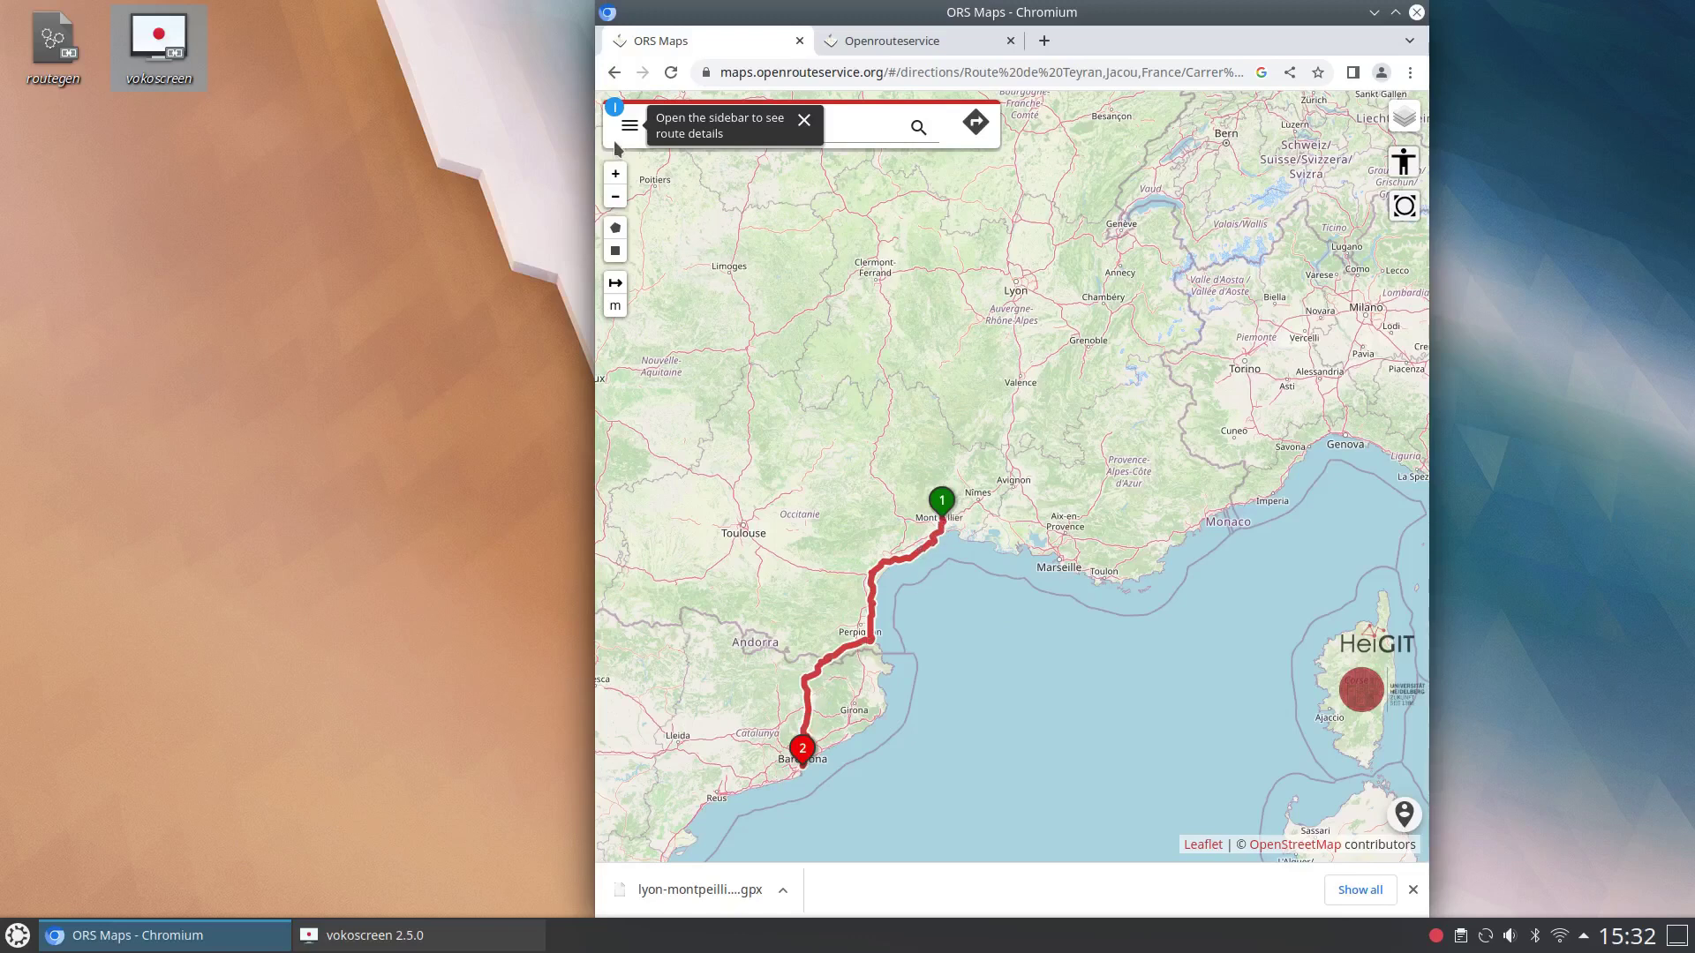
Download the Montpellier–Barcelona route as Standard GPX, replacing the name ors-route with montpellier-barcelona
{"action": "left_click", "coordinate": [629, 125]}
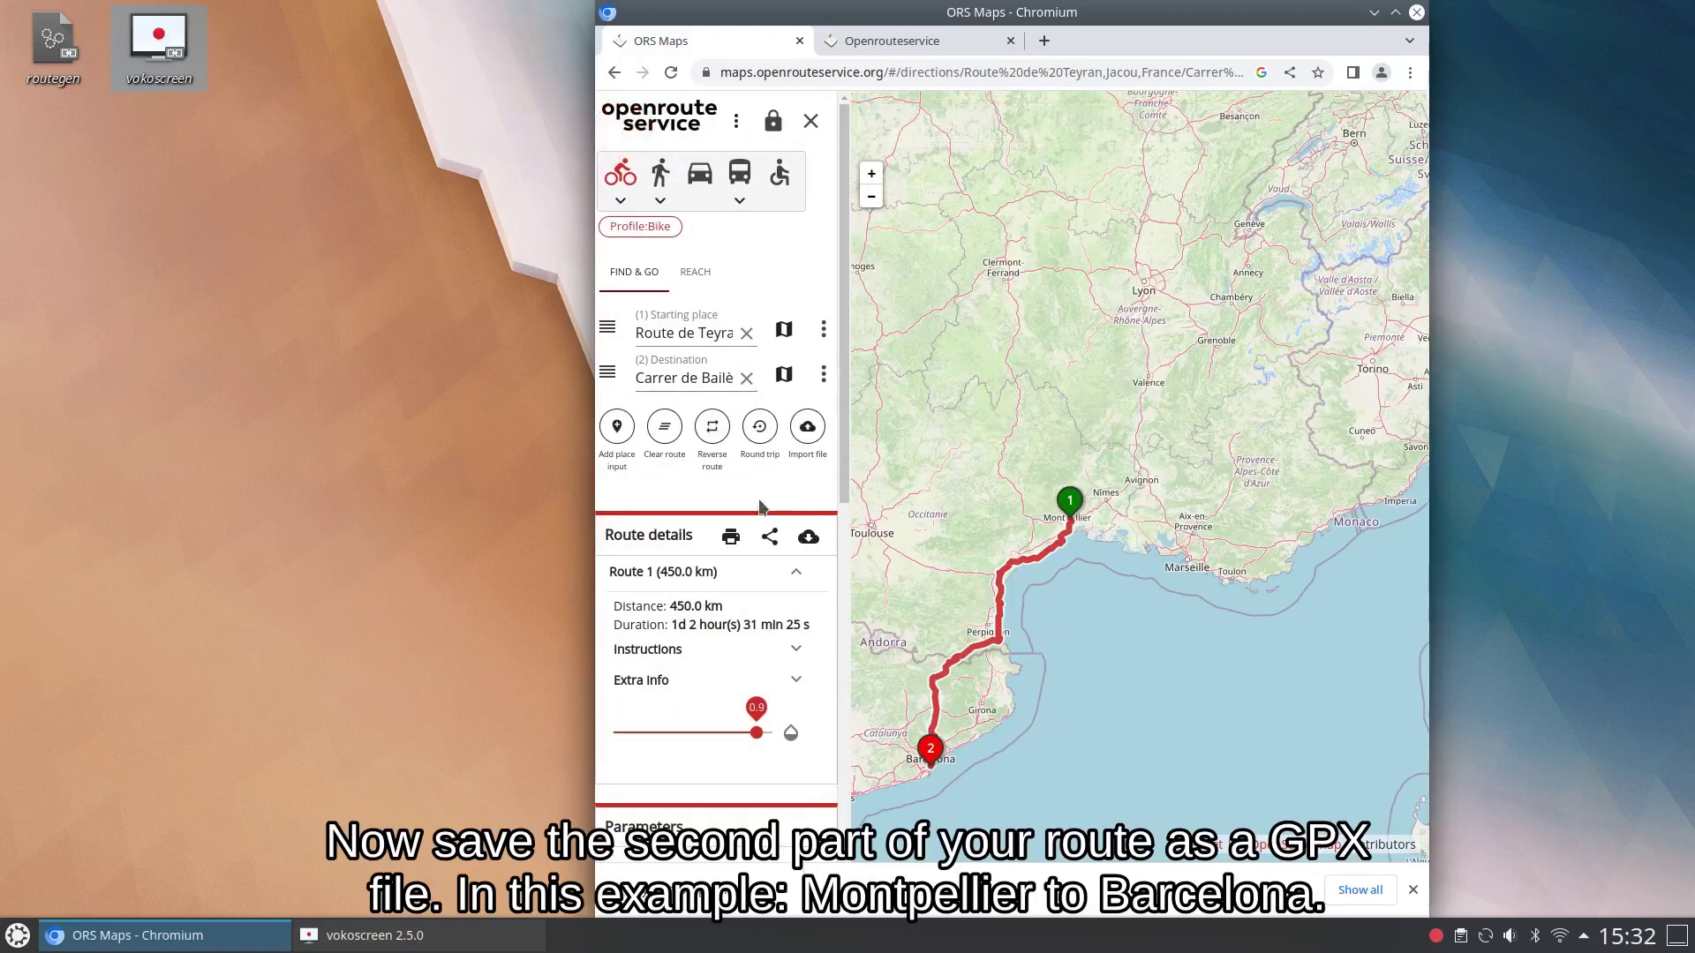
{"action": "left_click", "coordinate": [807, 537]}
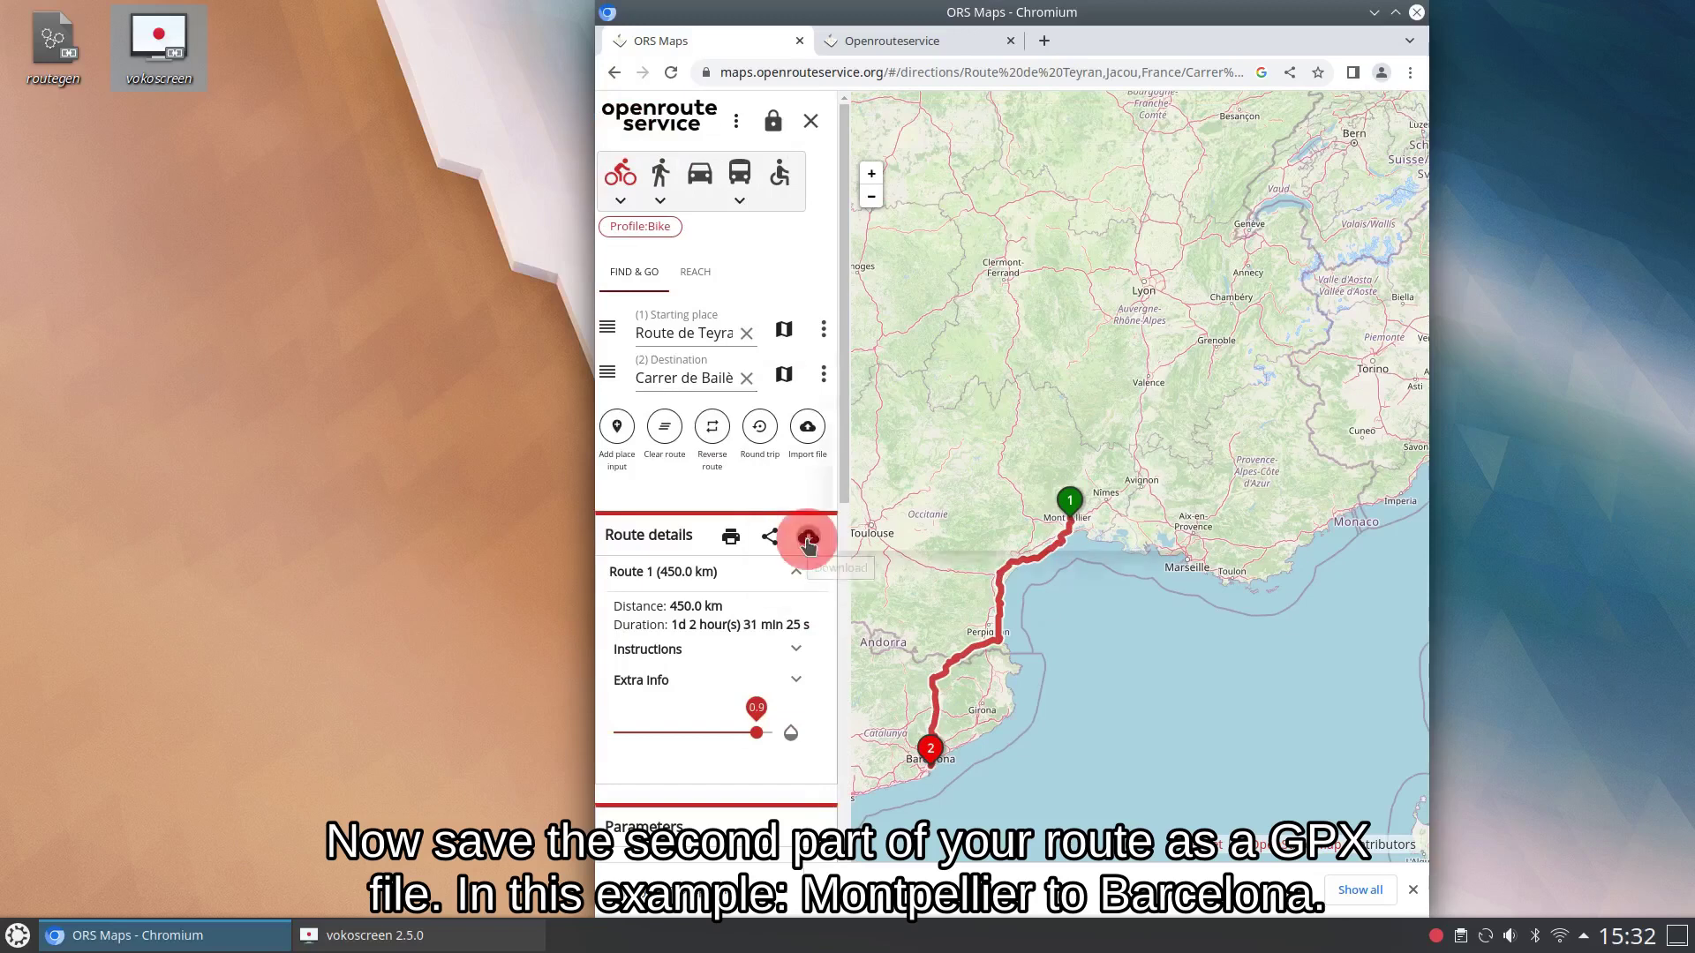
{"action": "left_click", "coordinate": [874, 506]}
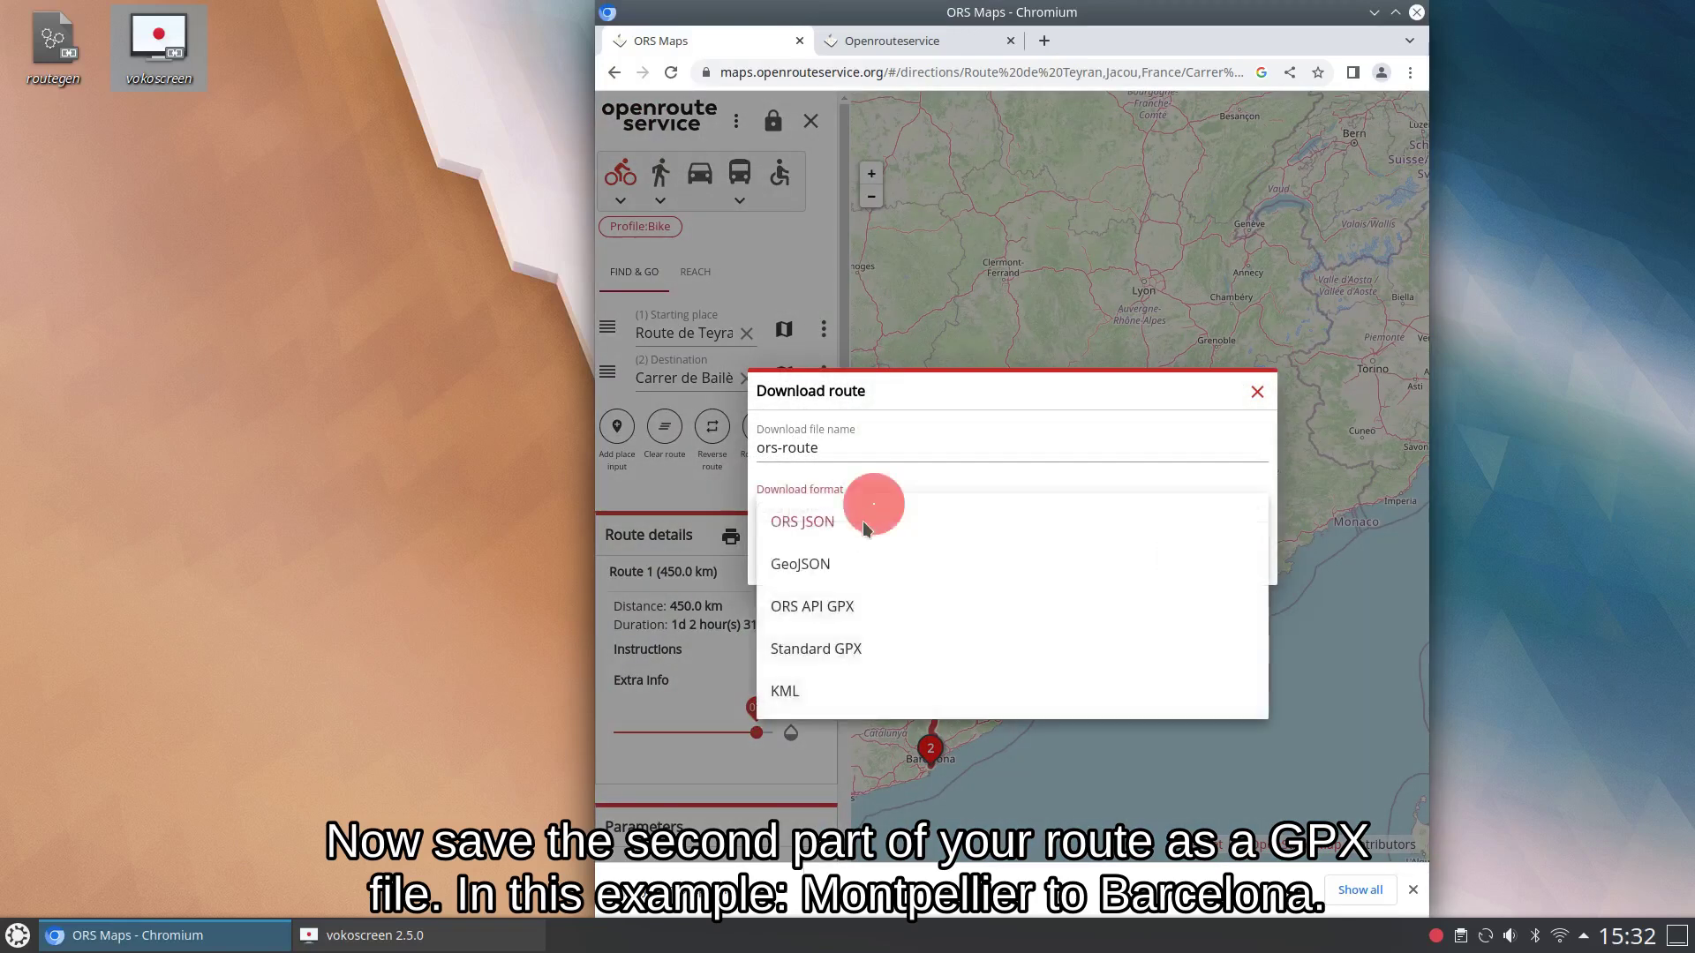
{"action": "left_click", "coordinate": [790, 651]}
{"action": "left_click", "coordinate": [868, 449]}
{"action": "triple_click", "coordinate": [790, 448]}
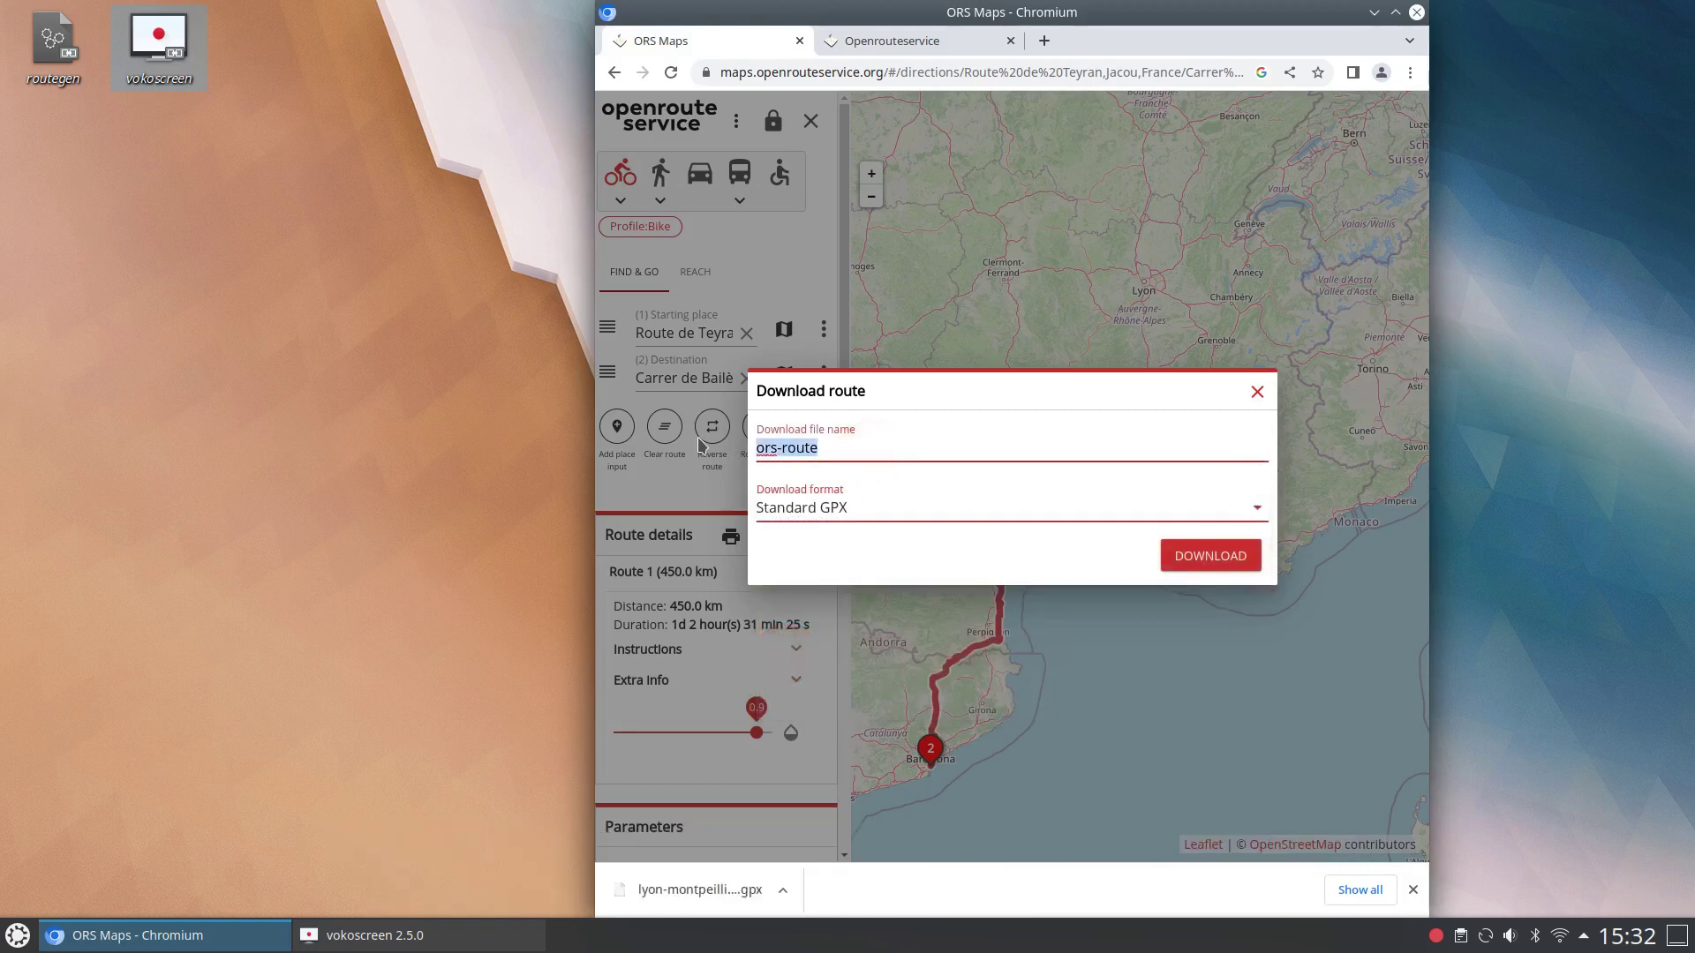
{"action": "type", "text": "montpellier-barcelona"}
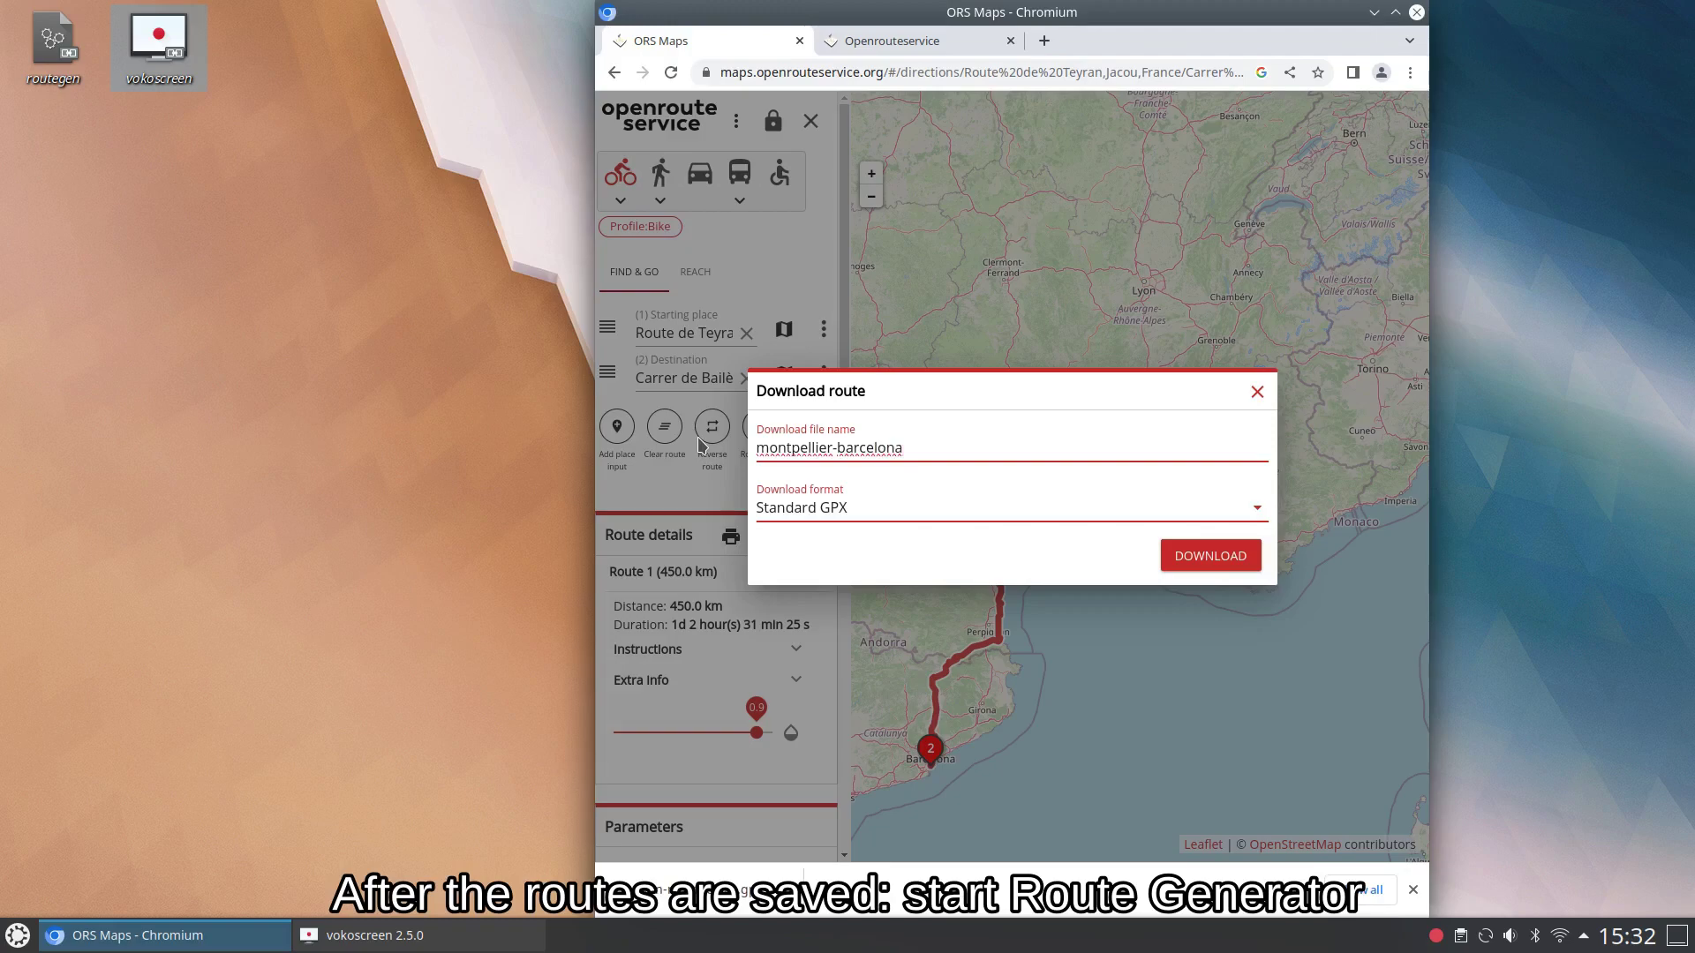
{"action": "left_click", "coordinate": [1230, 565]}
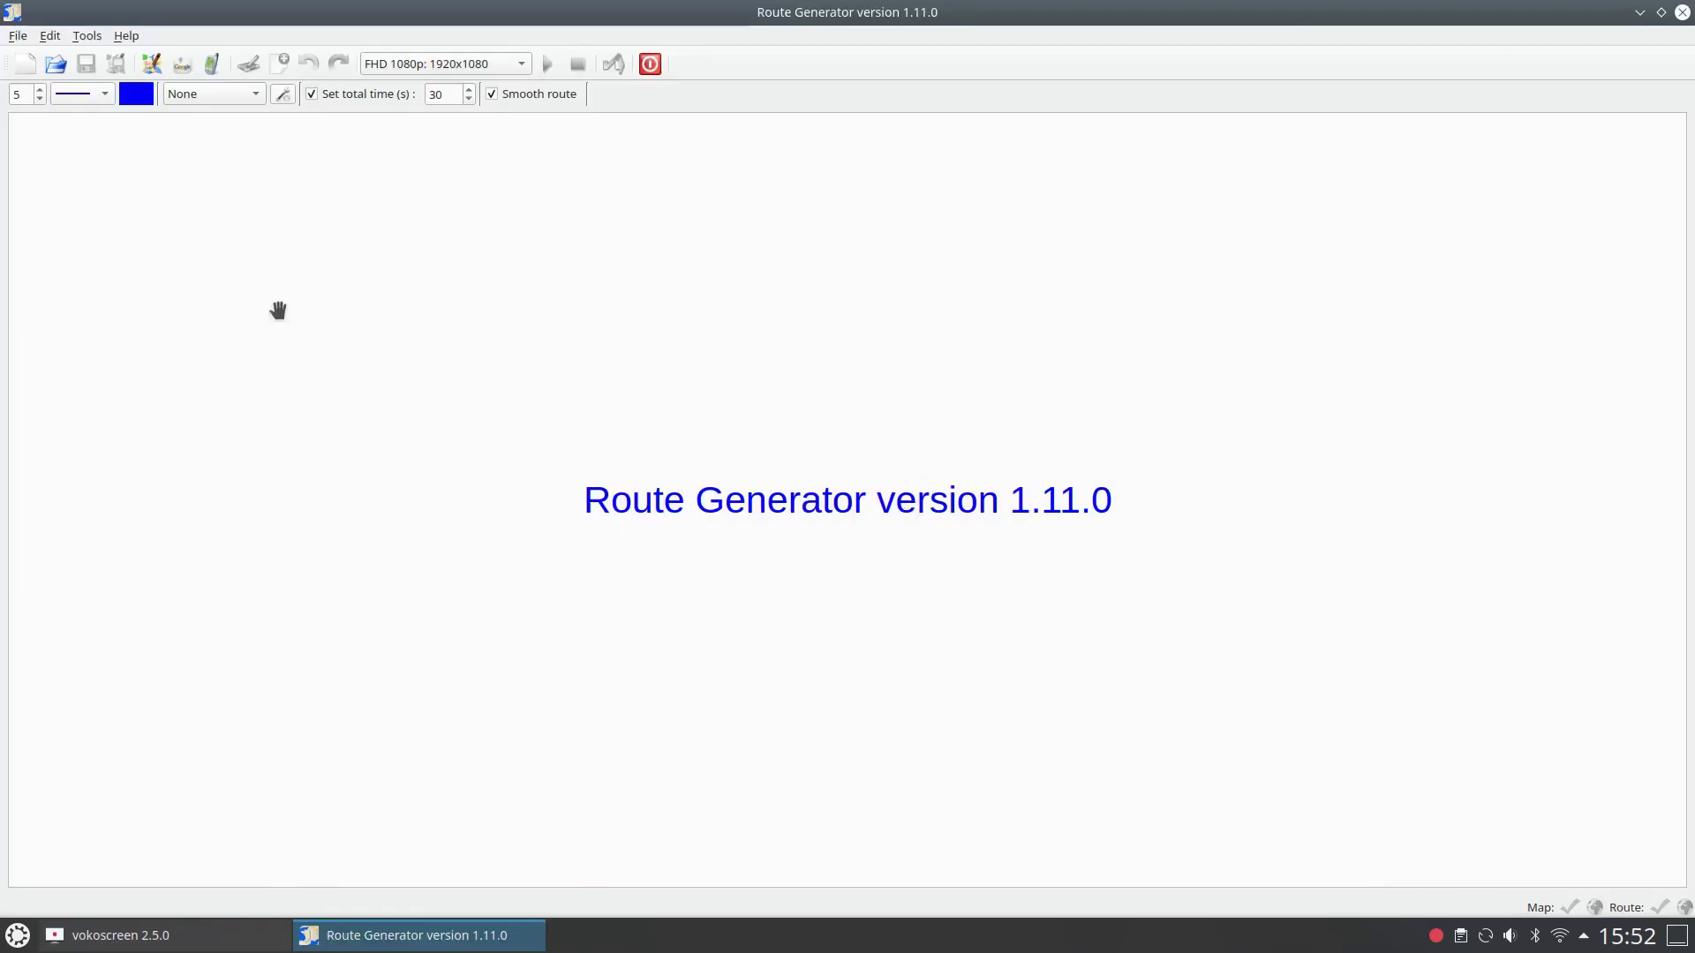
Import route points from lyon-montpellier.gpx in the Downloads folder
{"action": "left_click", "coordinate": [212, 71]}
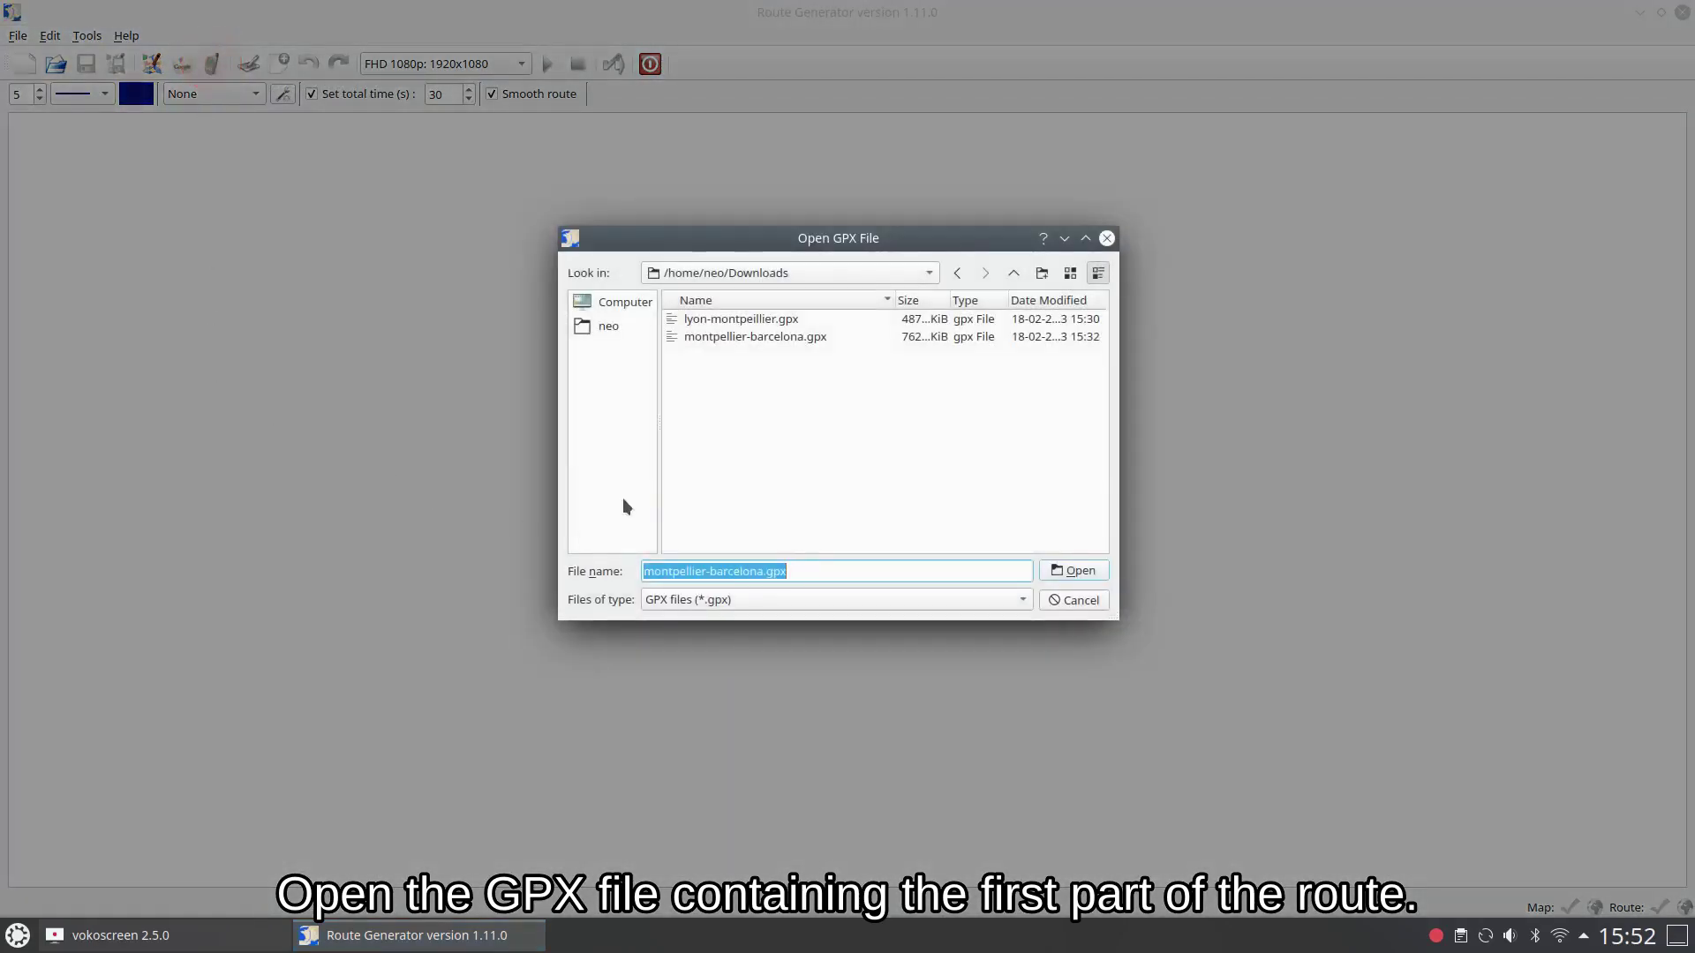
{"action": "left_click", "coordinate": [719, 319]}
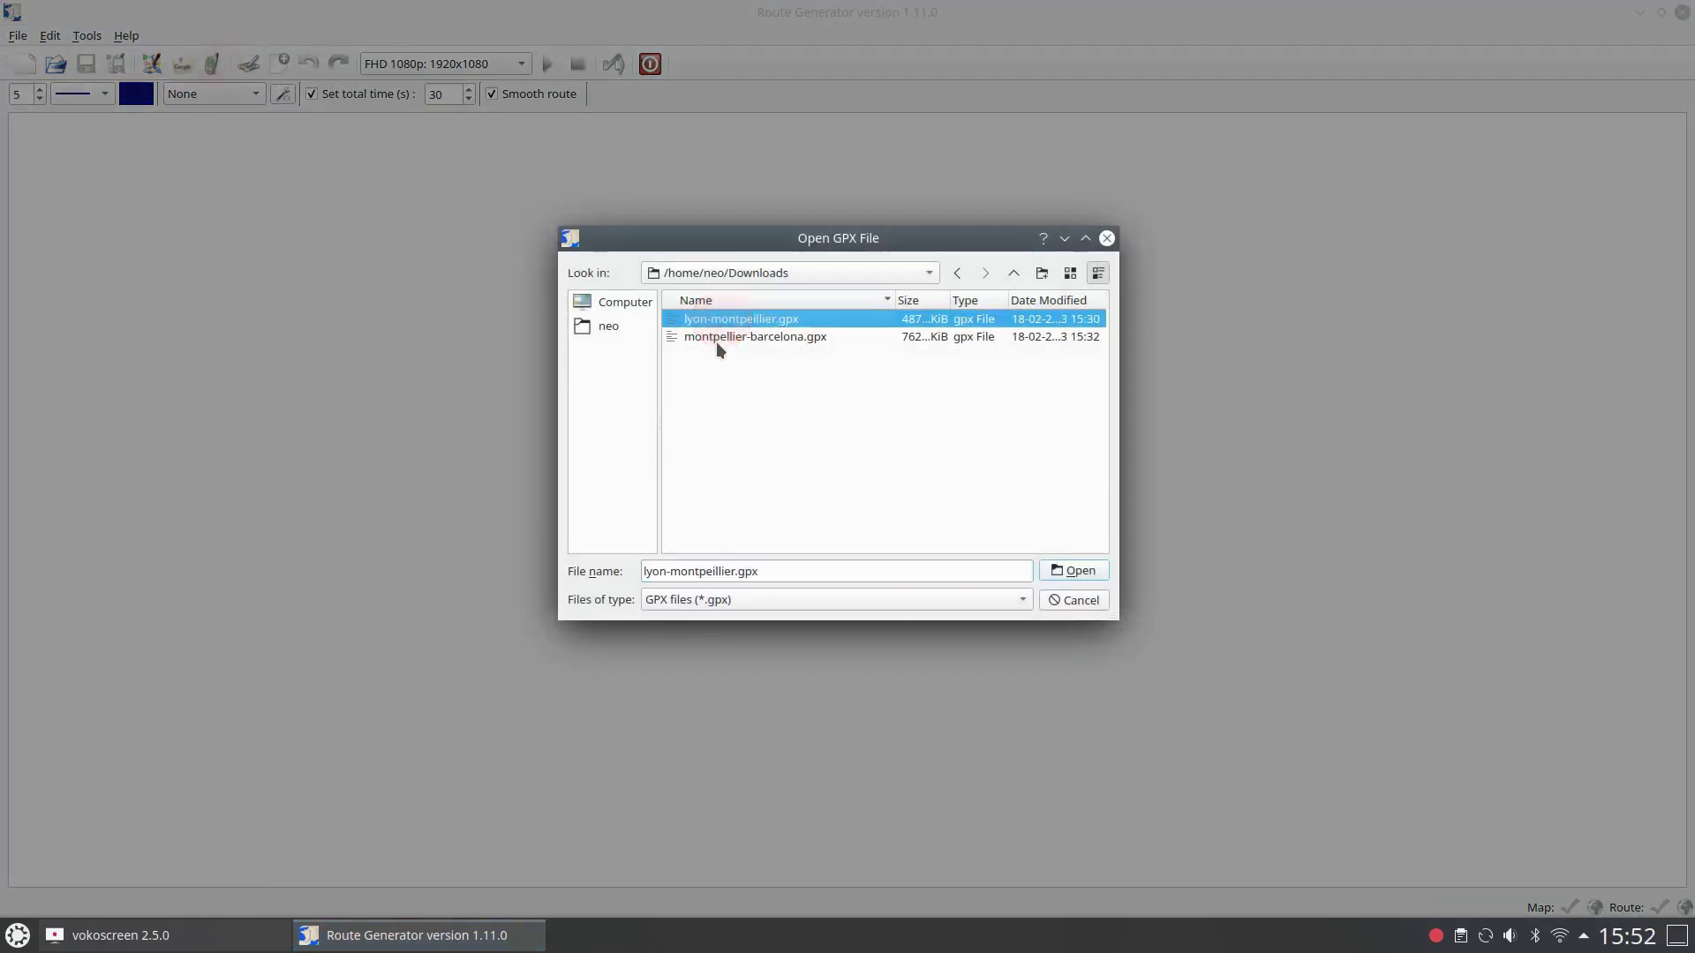
{"action": "left_click", "coordinate": [723, 335]}
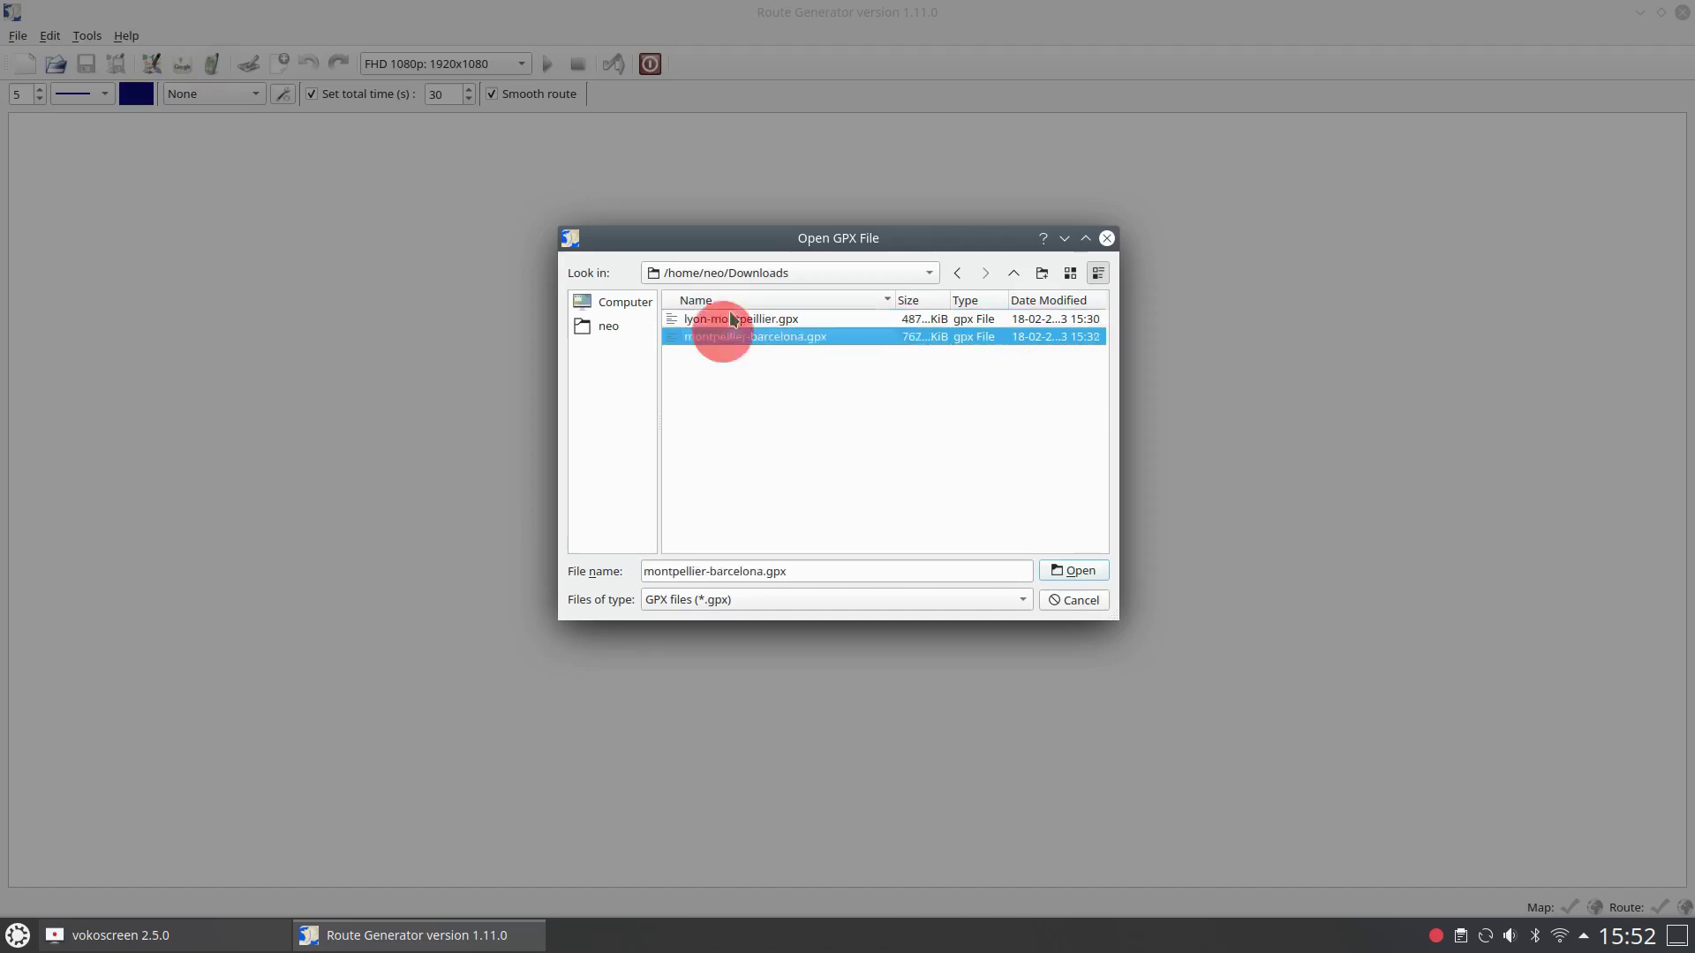
{"action": "left_click", "coordinate": [732, 319]}
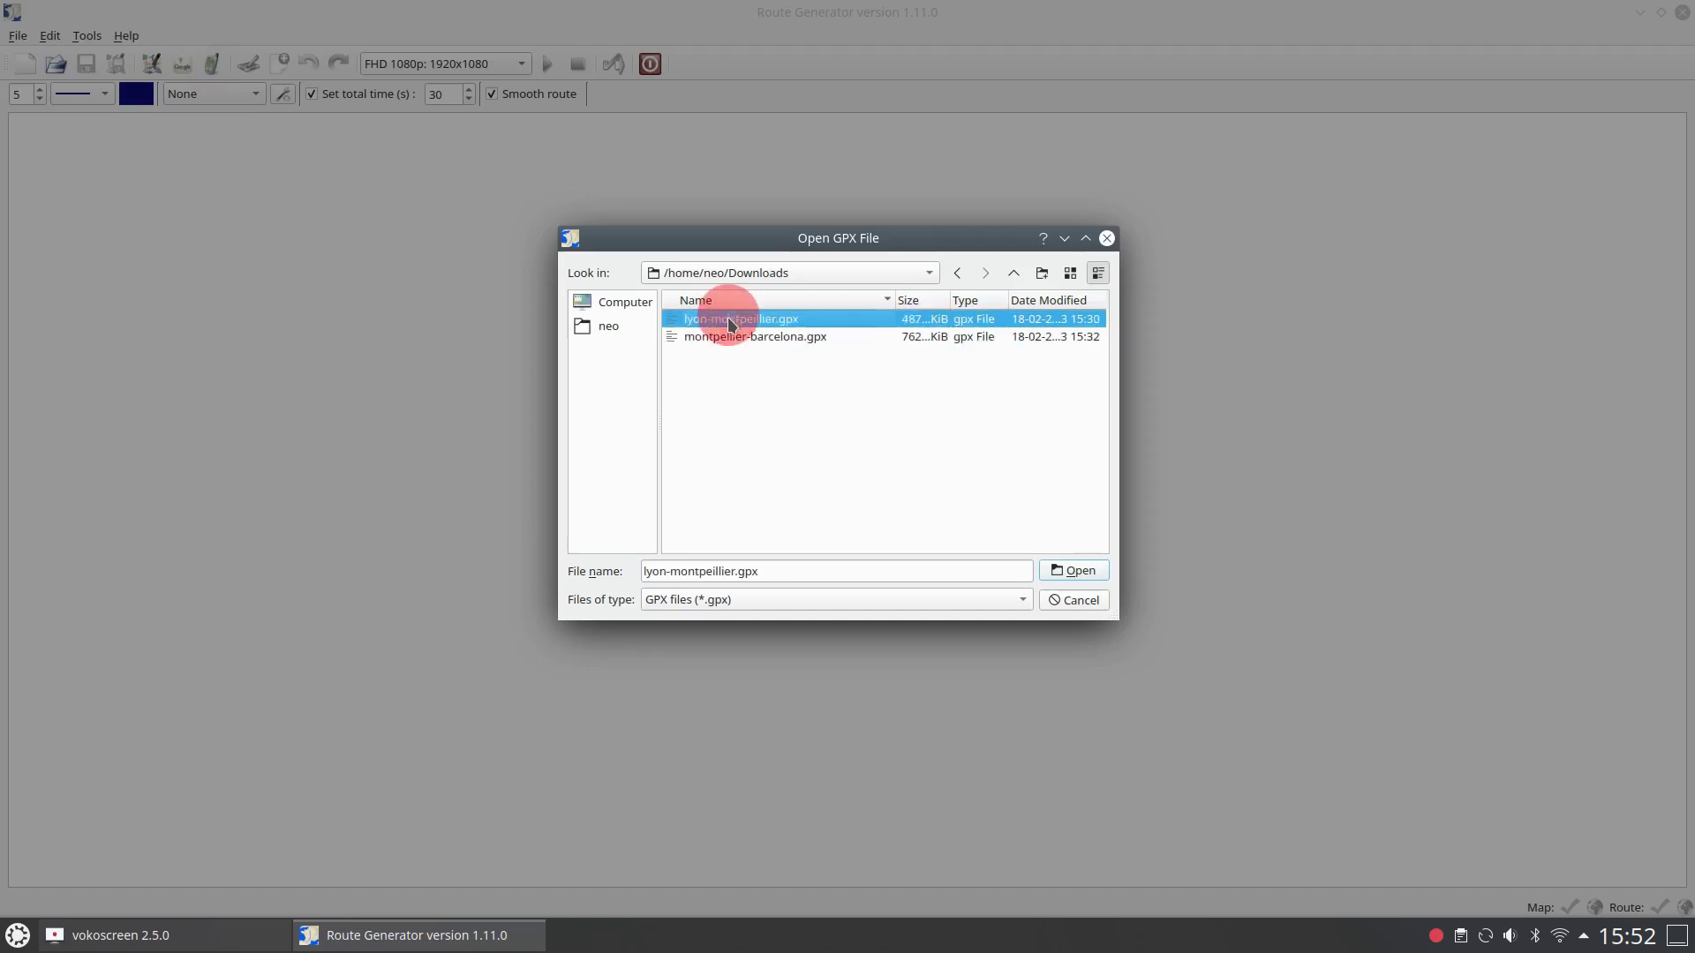
{"action": "left_click", "coordinate": [1072, 570]}
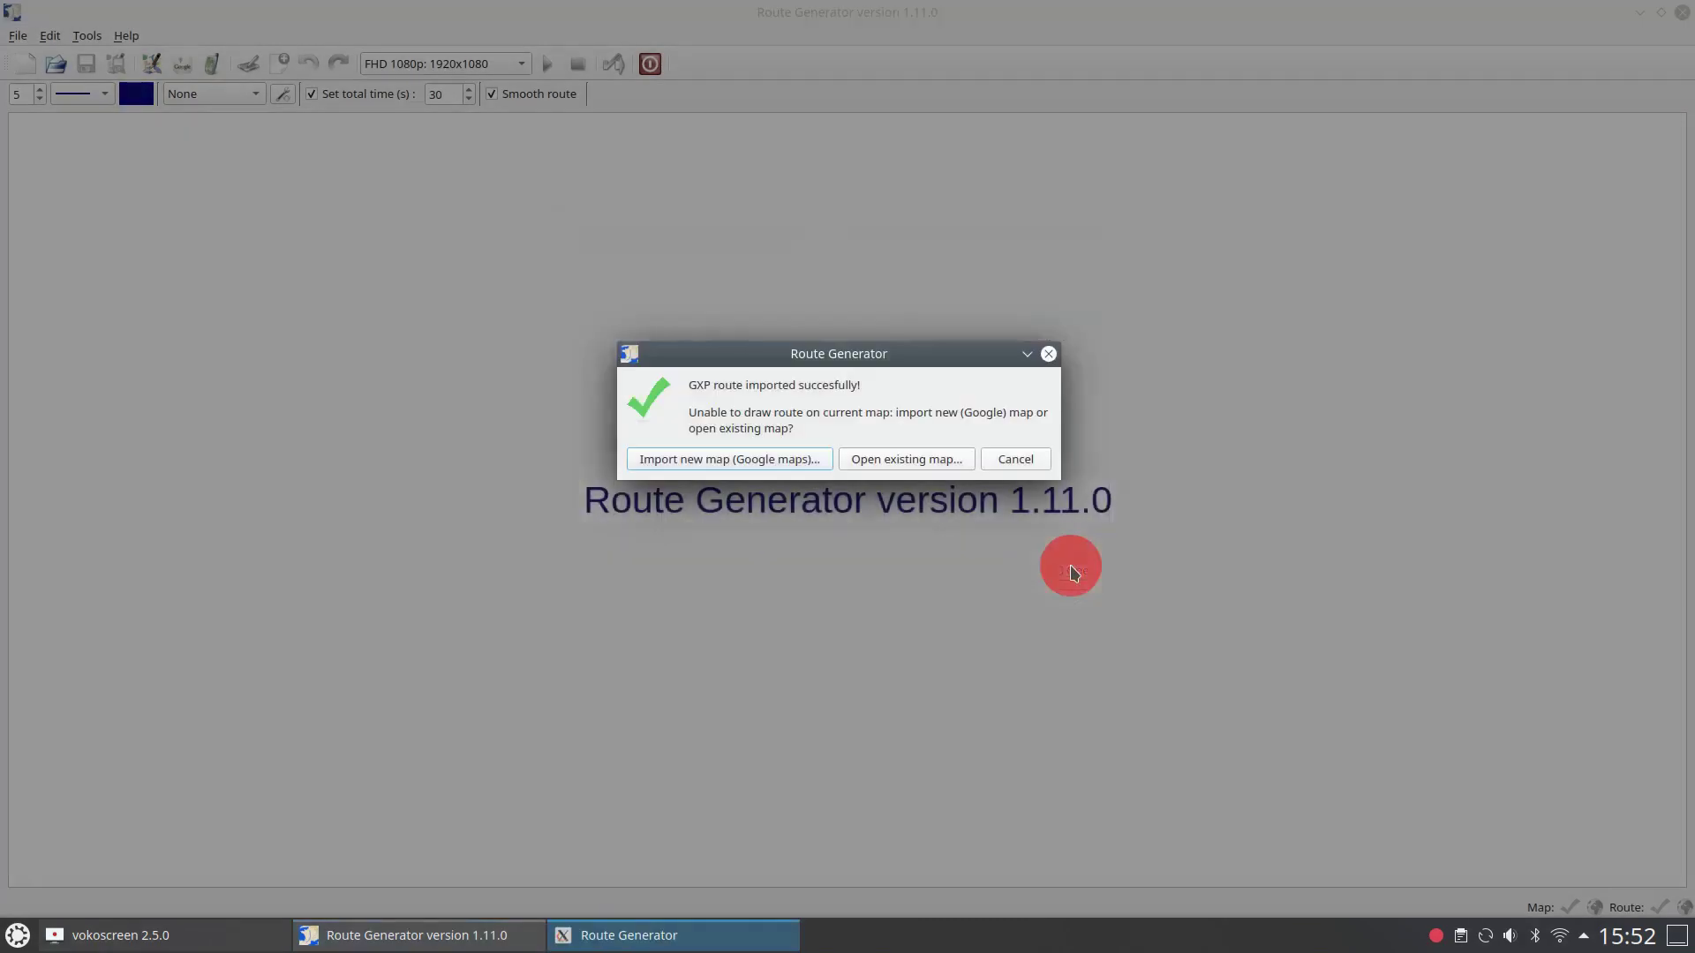
Import a new Google map and centre the green route rectangle in view
{"action": "left_click", "coordinate": [704, 459]}
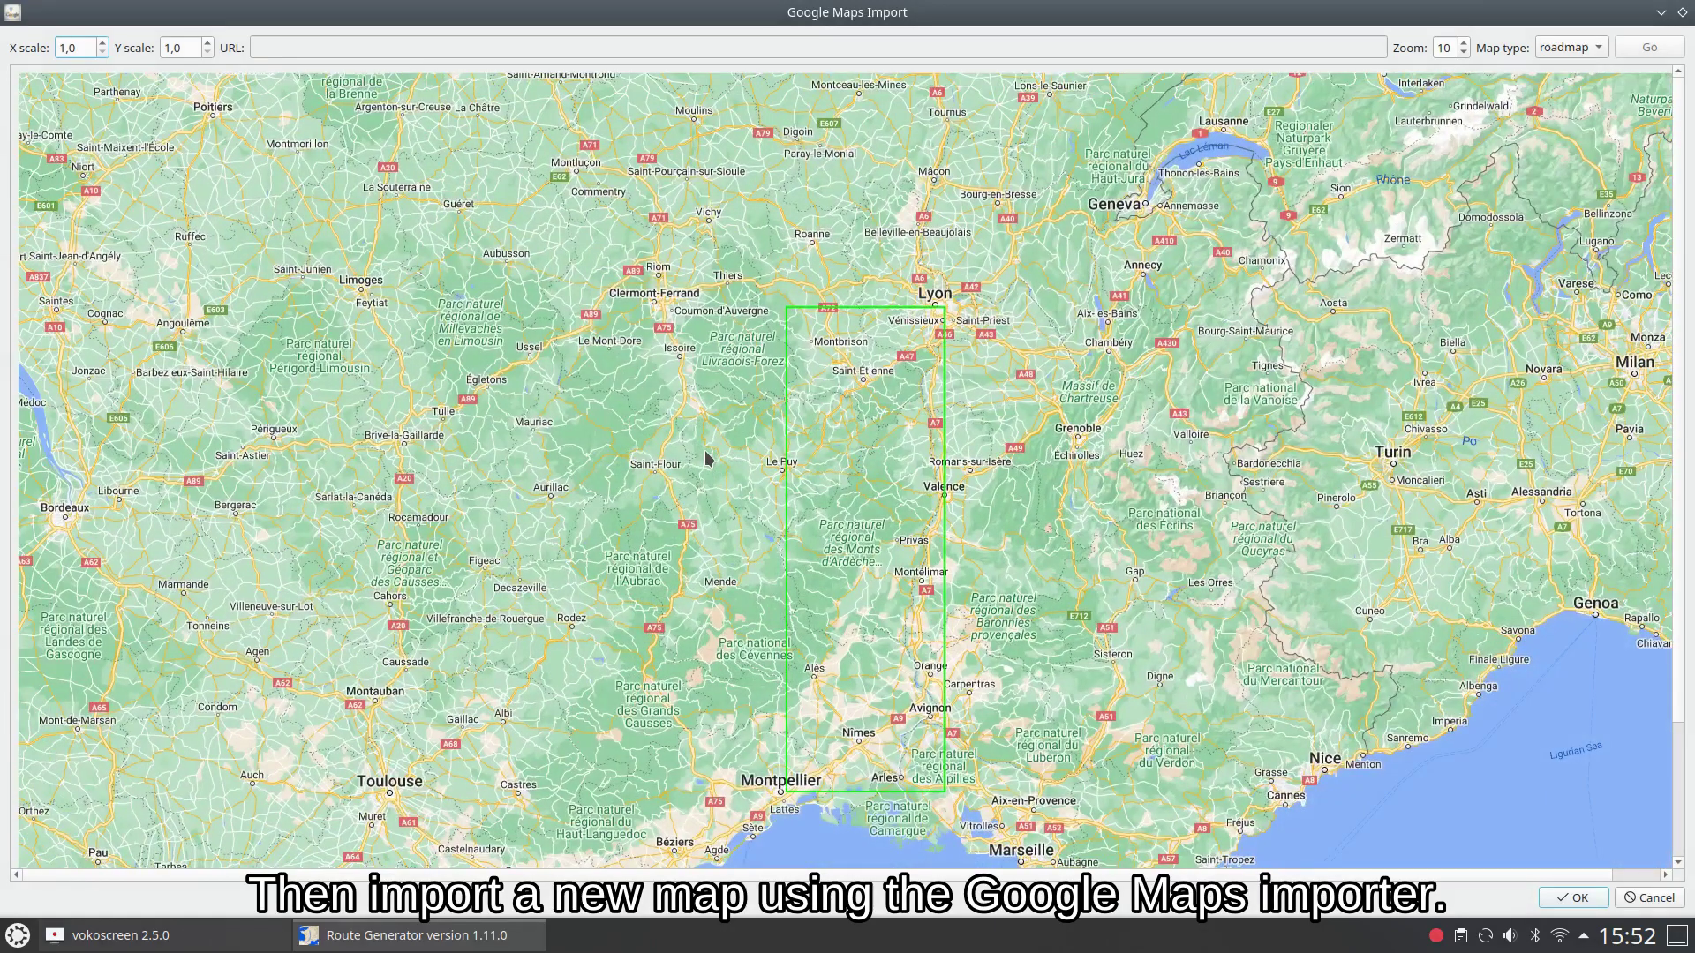
{"action": "left_click_drag", "start_coordinate": [997, 570], "coordinate": [1014, 431]}
{"action": "left_click_drag", "start_coordinate": [993, 488], "coordinate": [1035, 409]}
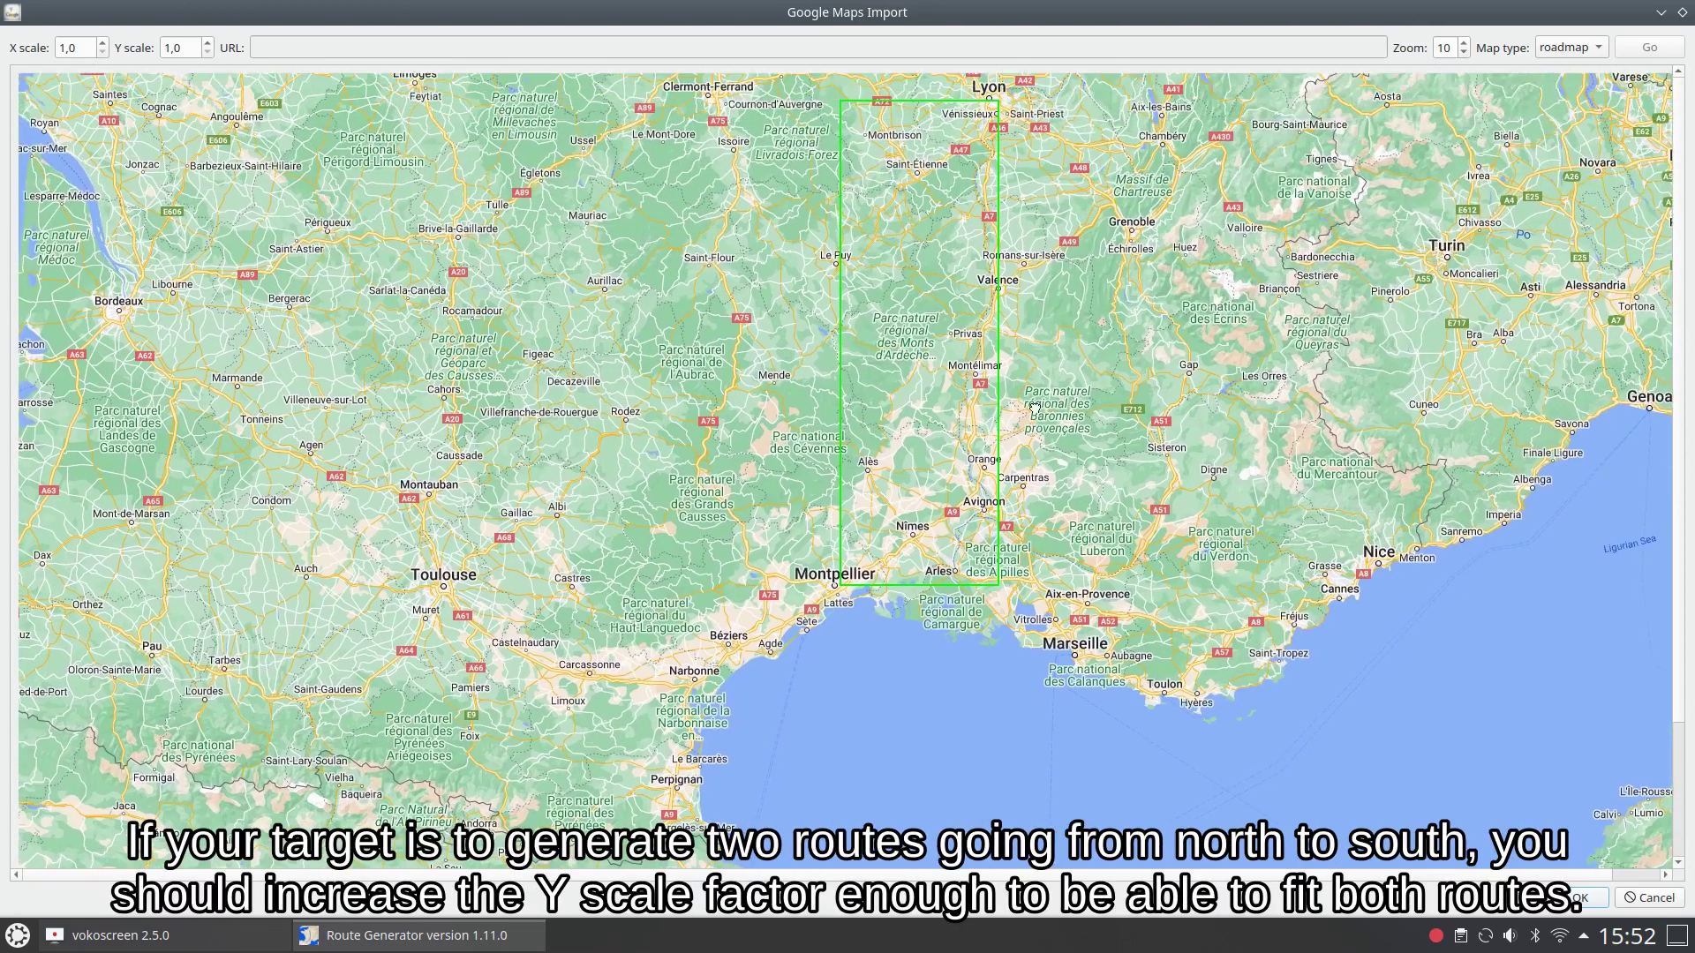
Set the map's Y scale to 2,5 and confirm it covers Lyon down to Barcelona
{"action": "double_click", "coordinate": [193, 48]}
{"action": "type", "text": "2,5"}
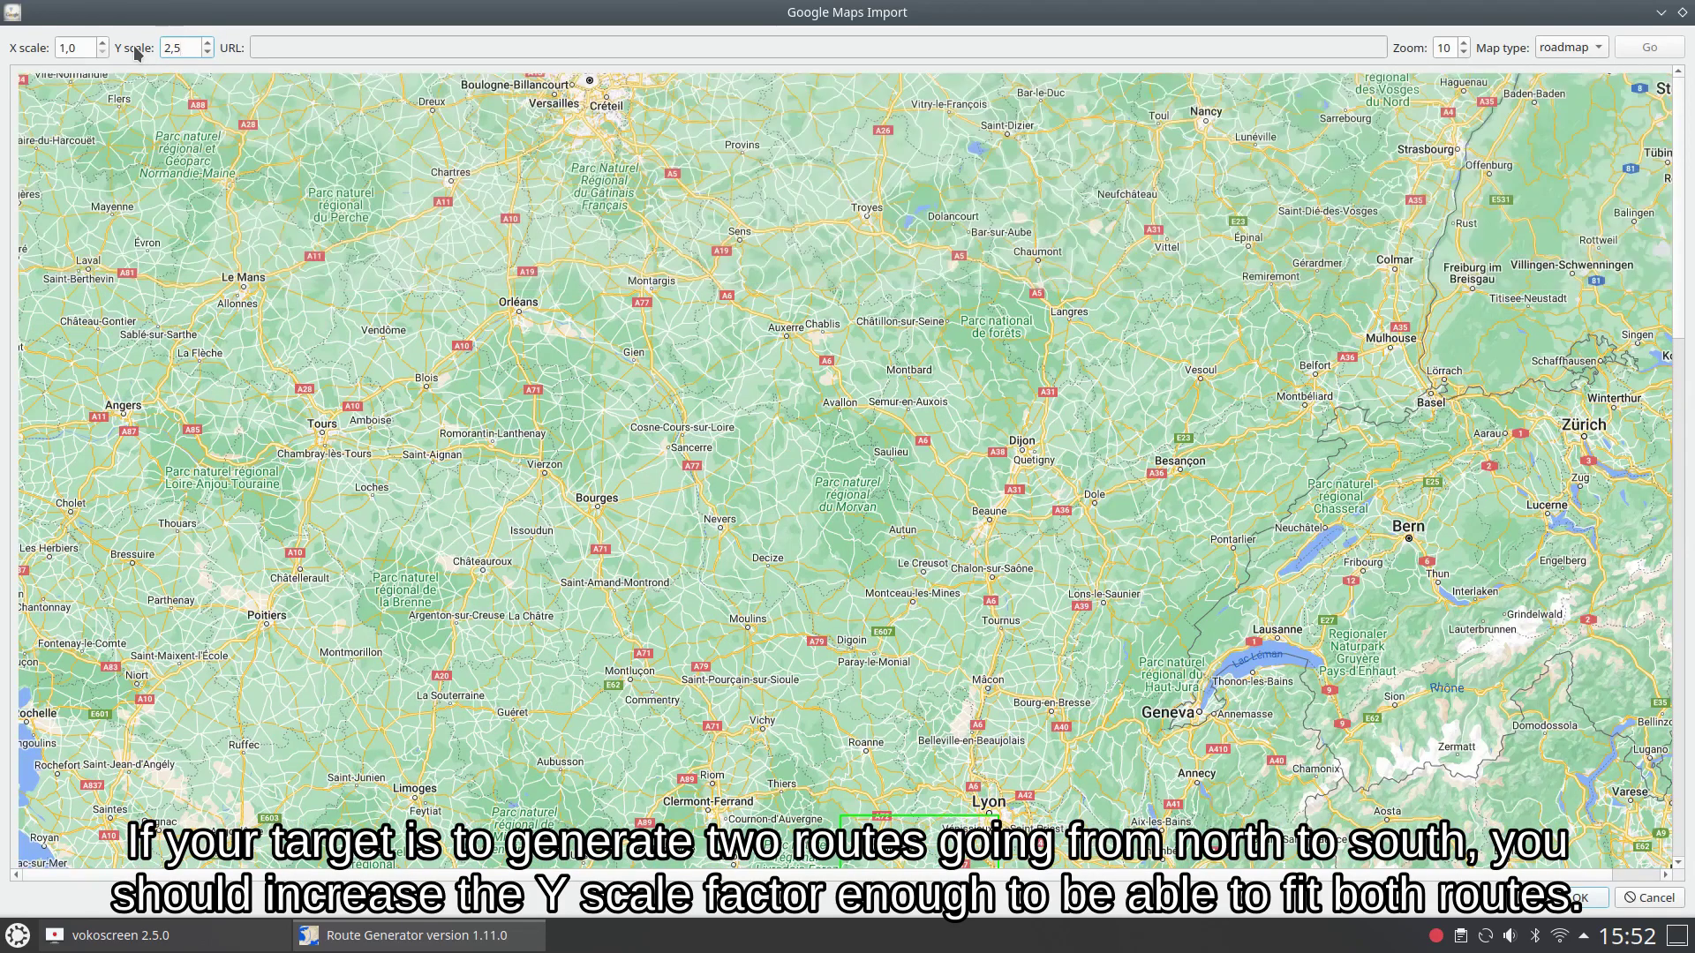
{"action": "left_click_drag", "start_coordinate": [1024, 678], "coordinate": [931, 468]}
{"action": "scroll", "coordinate": [931, 468], "scroll_direction": "up", "scroll_amount": 2}
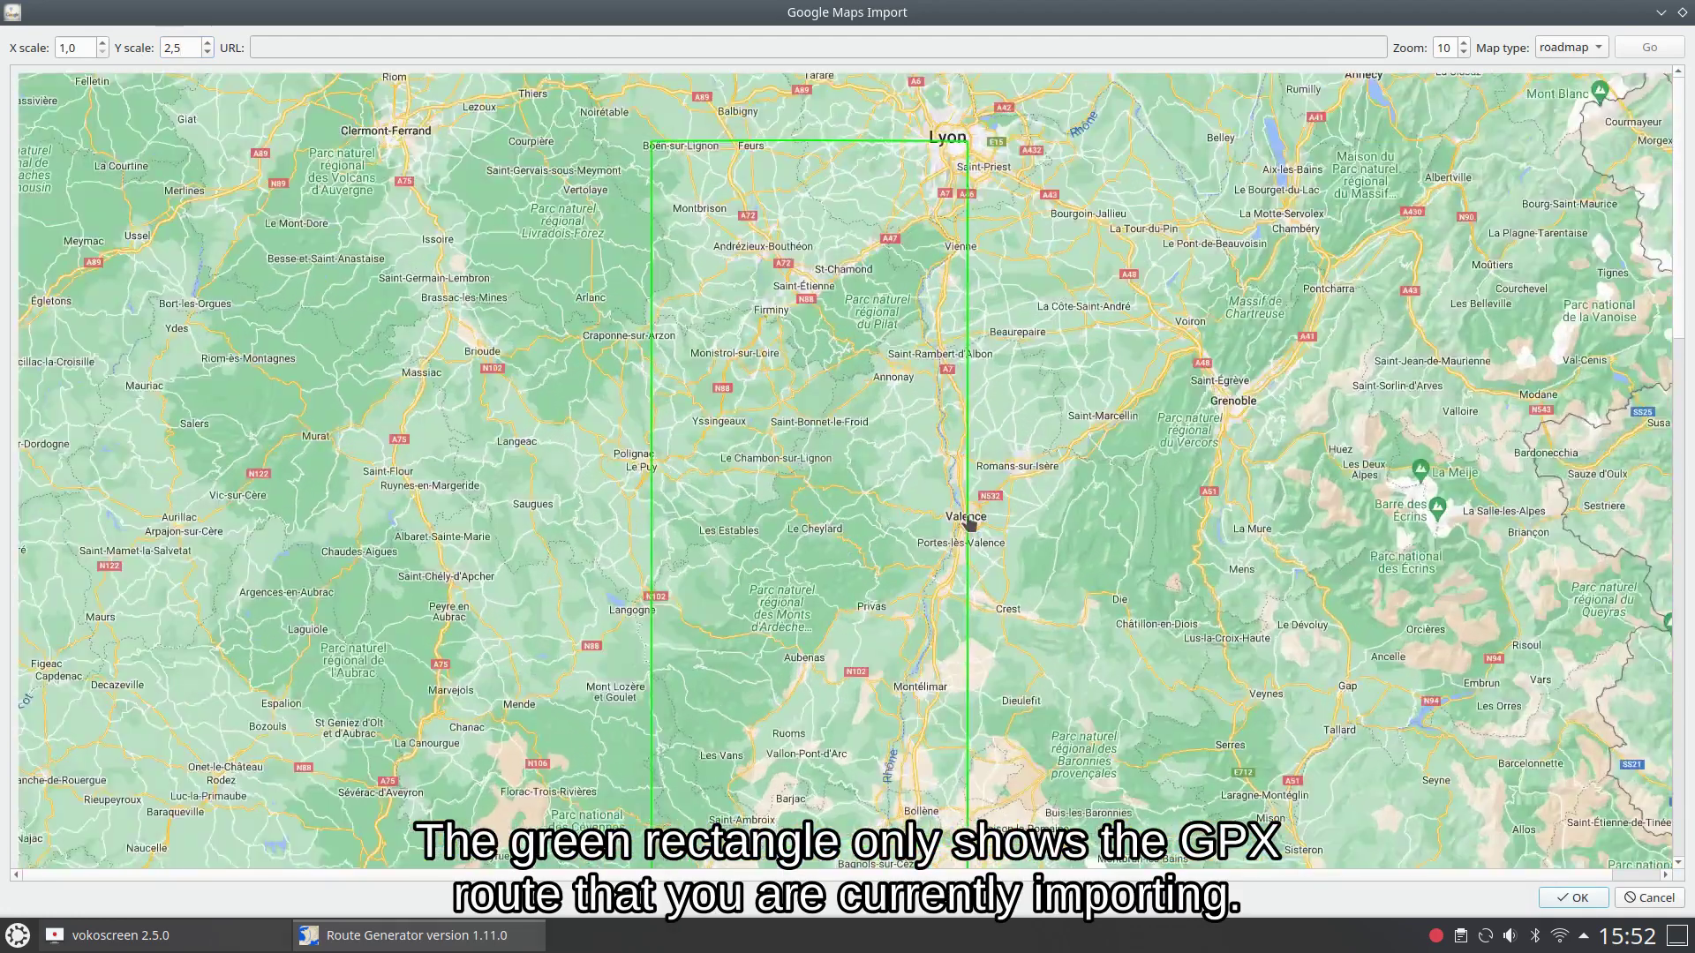
{"action": "left_click_drag", "start_coordinate": [1680, 268], "coordinate": [1692, 706]}
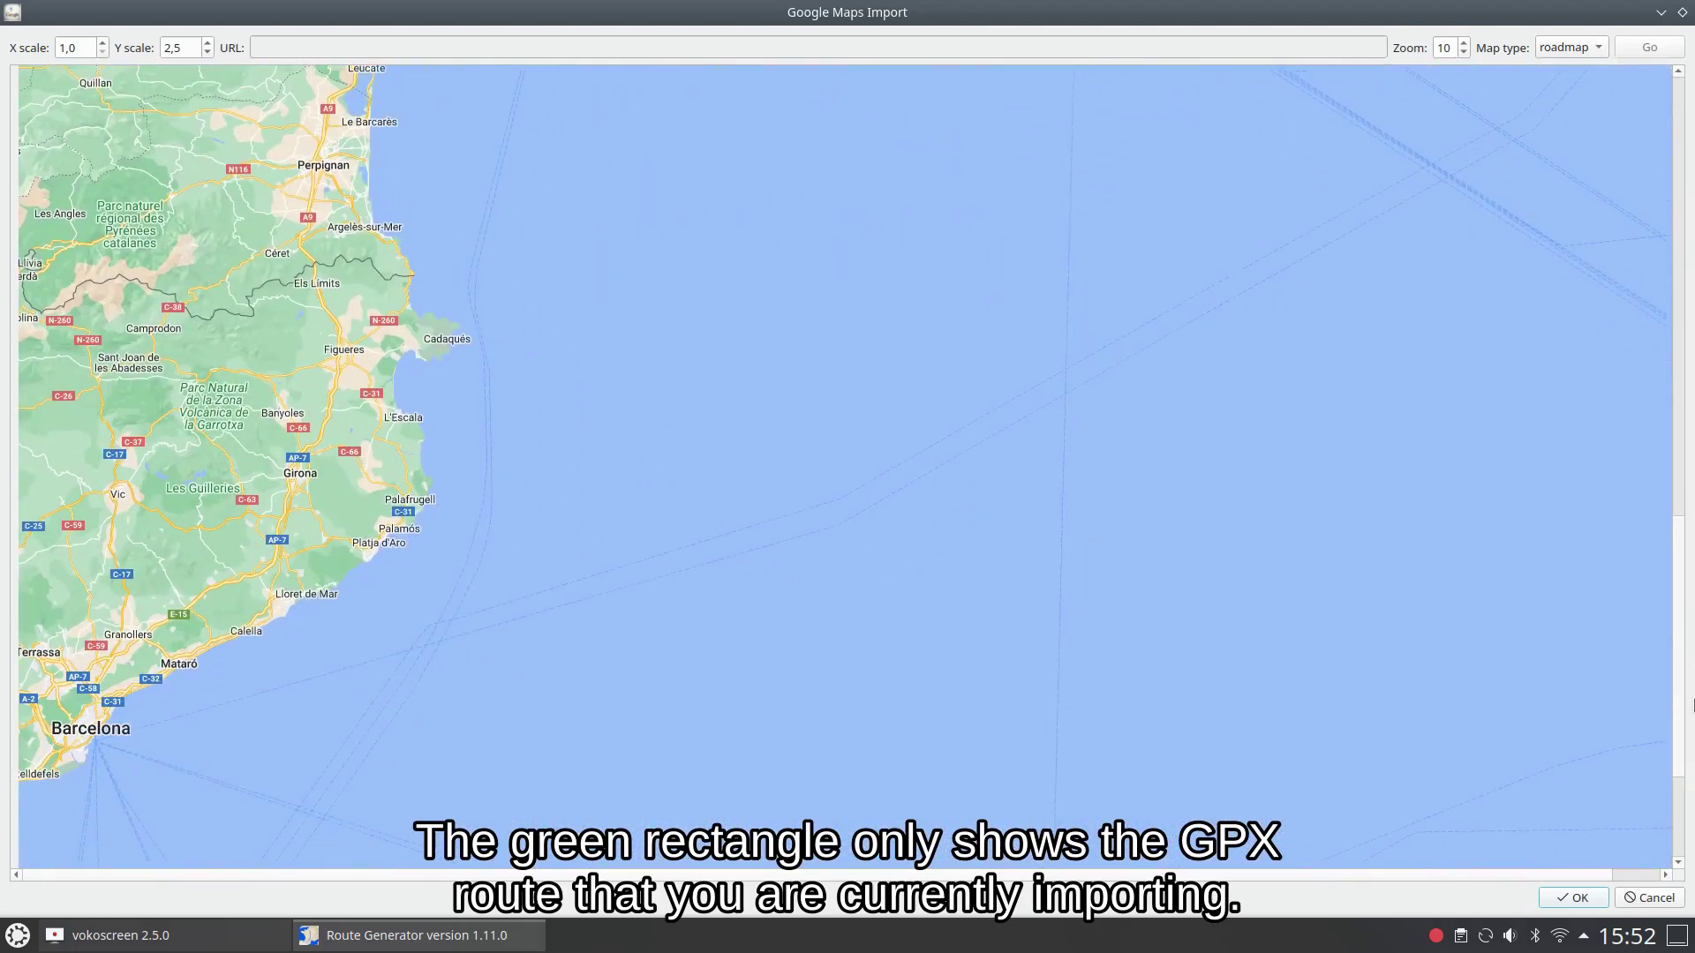
{"action": "left_click_drag", "start_coordinate": [813, 664], "coordinate": [948, 656]}
{"action": "left_click_drag", "start_coordinate": [1673, 696], "coordinate": [1691, 247]}
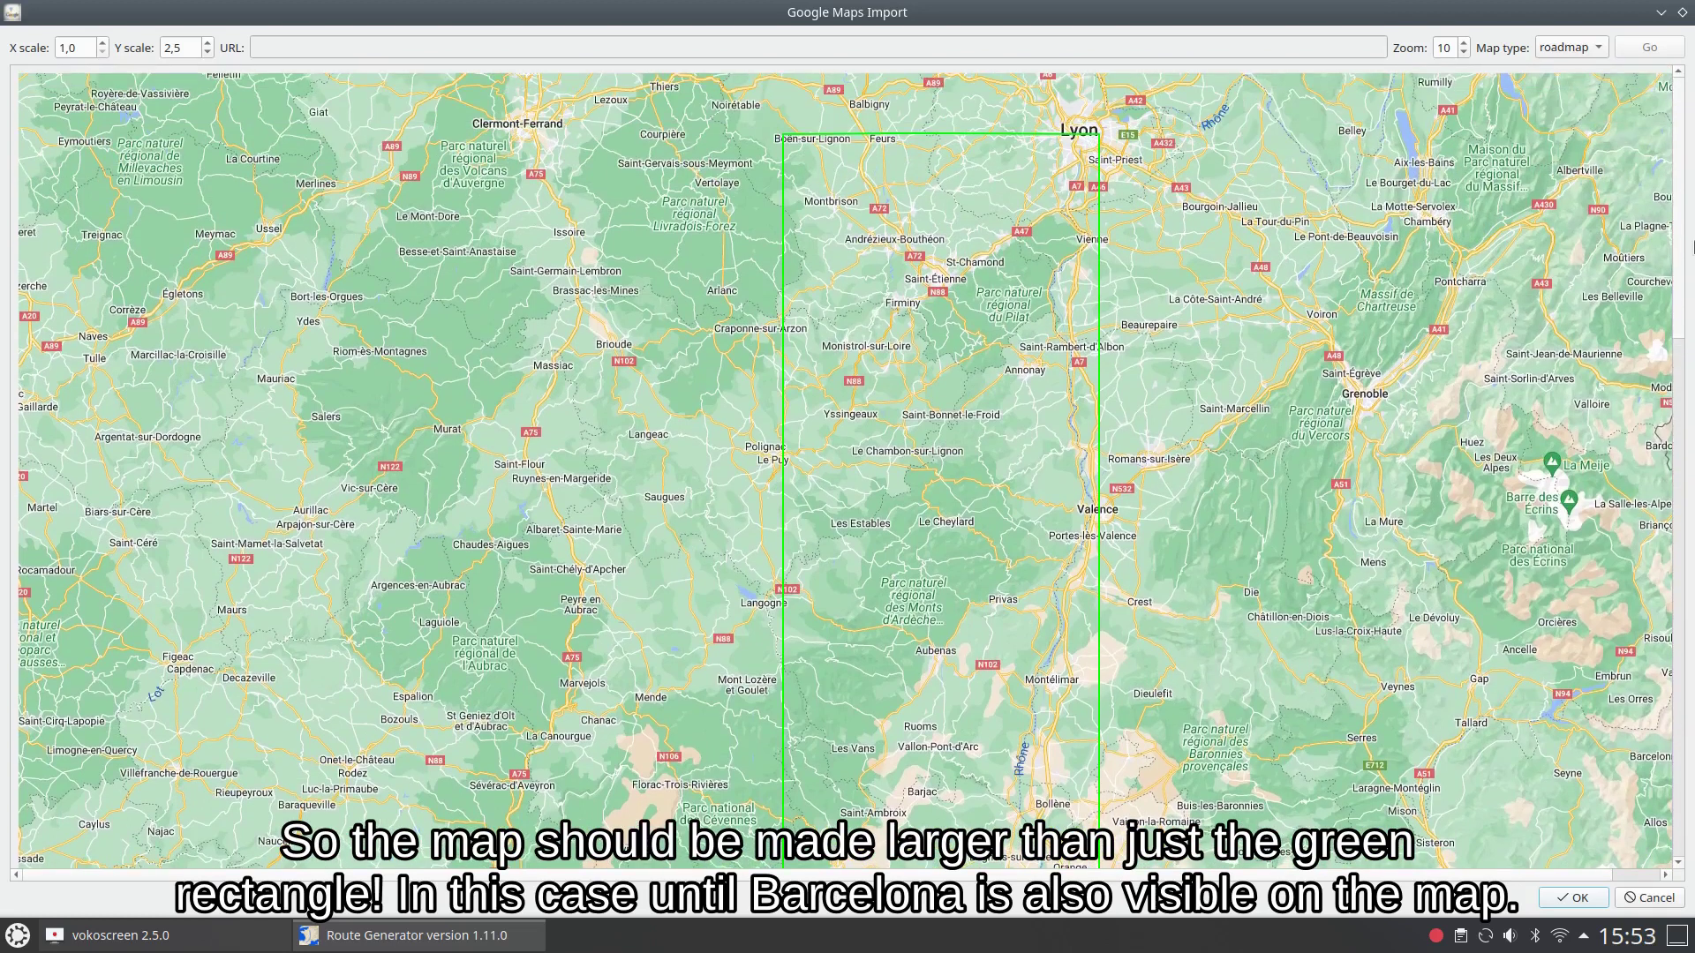
Accept the stretched map and save it as map-lyon-barcelona in Videos
{"action": "left_click", "coordinate": [1594, 905]}
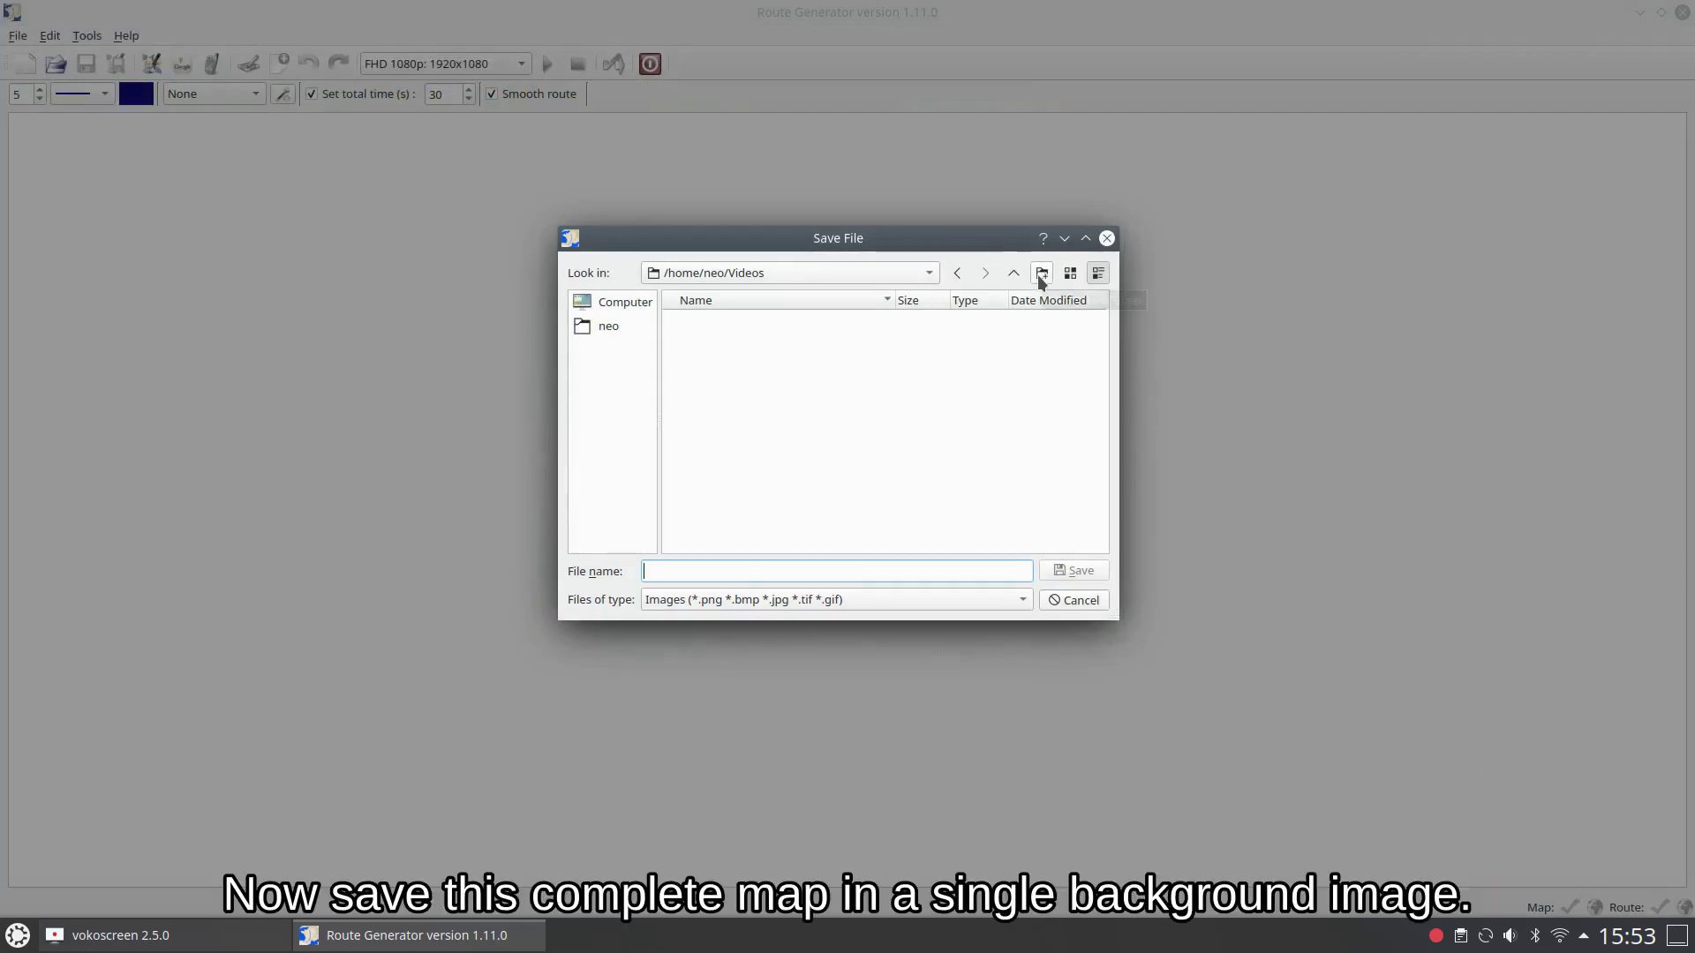
{"action": "left_click", "coordinate": [717, 563]}
{"action": "type", "text": "map-lyon-barcelona"}
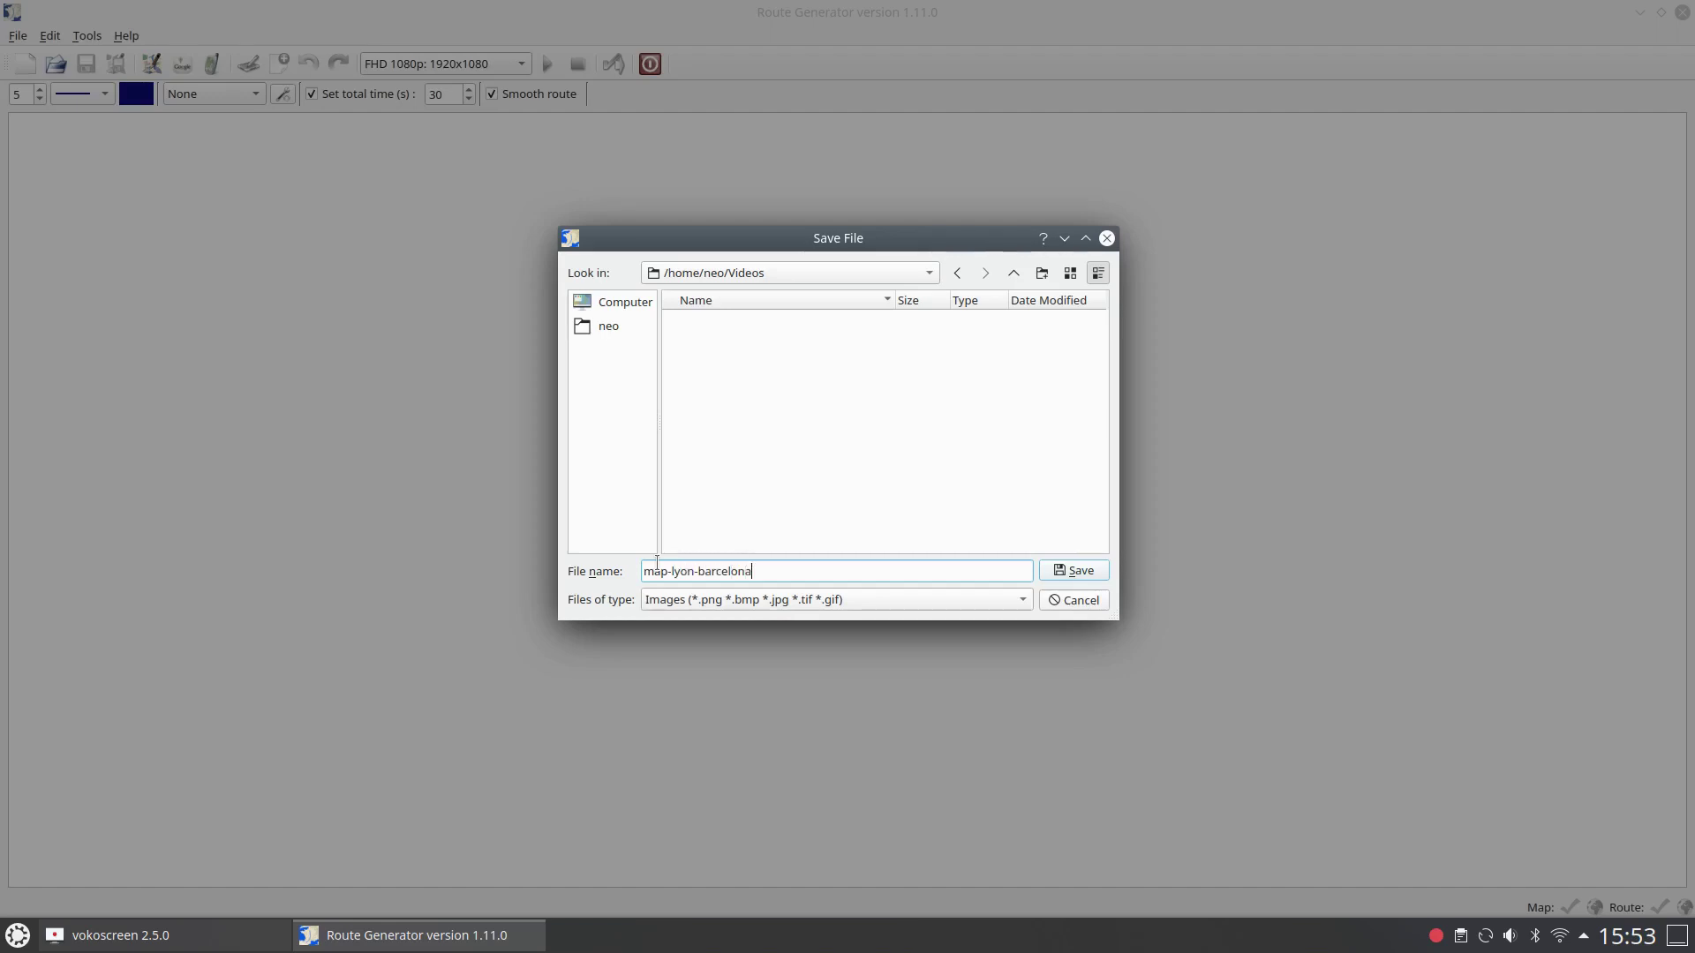
{"action": "left_click", "coordinate": [1079, 572]}
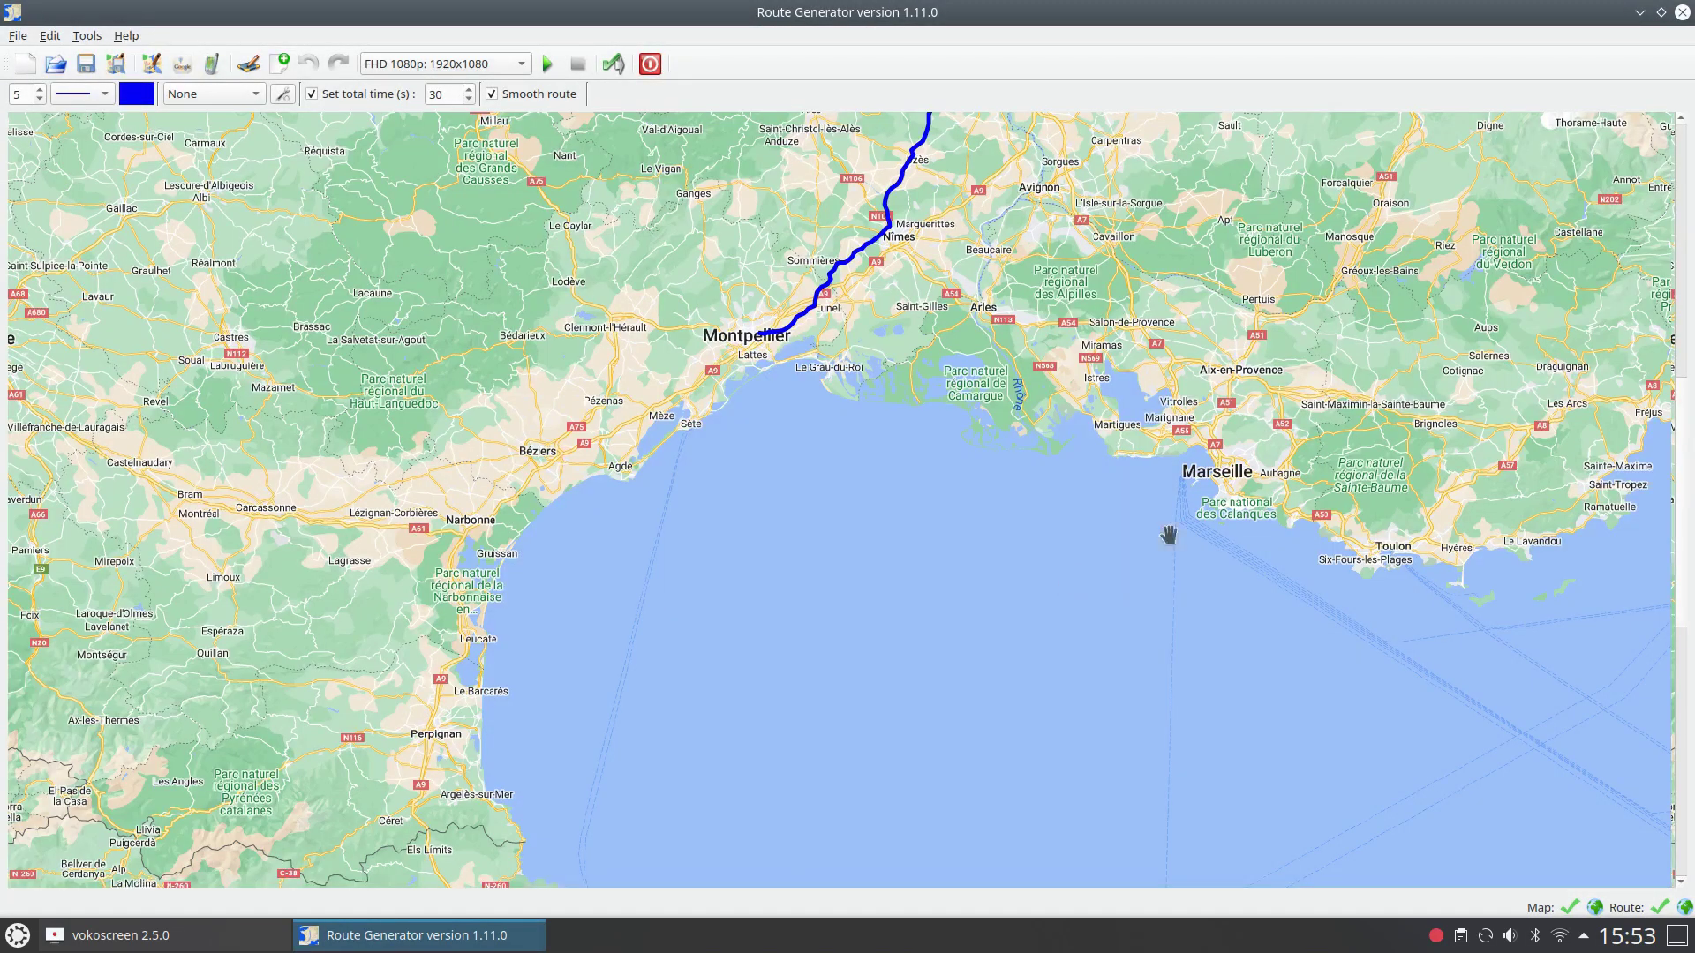
Scroll along the Lyon–Montpellier route on the map, then cancel the movie folder choice
{"action": "left_click", "coordinate": [1677, 598]}
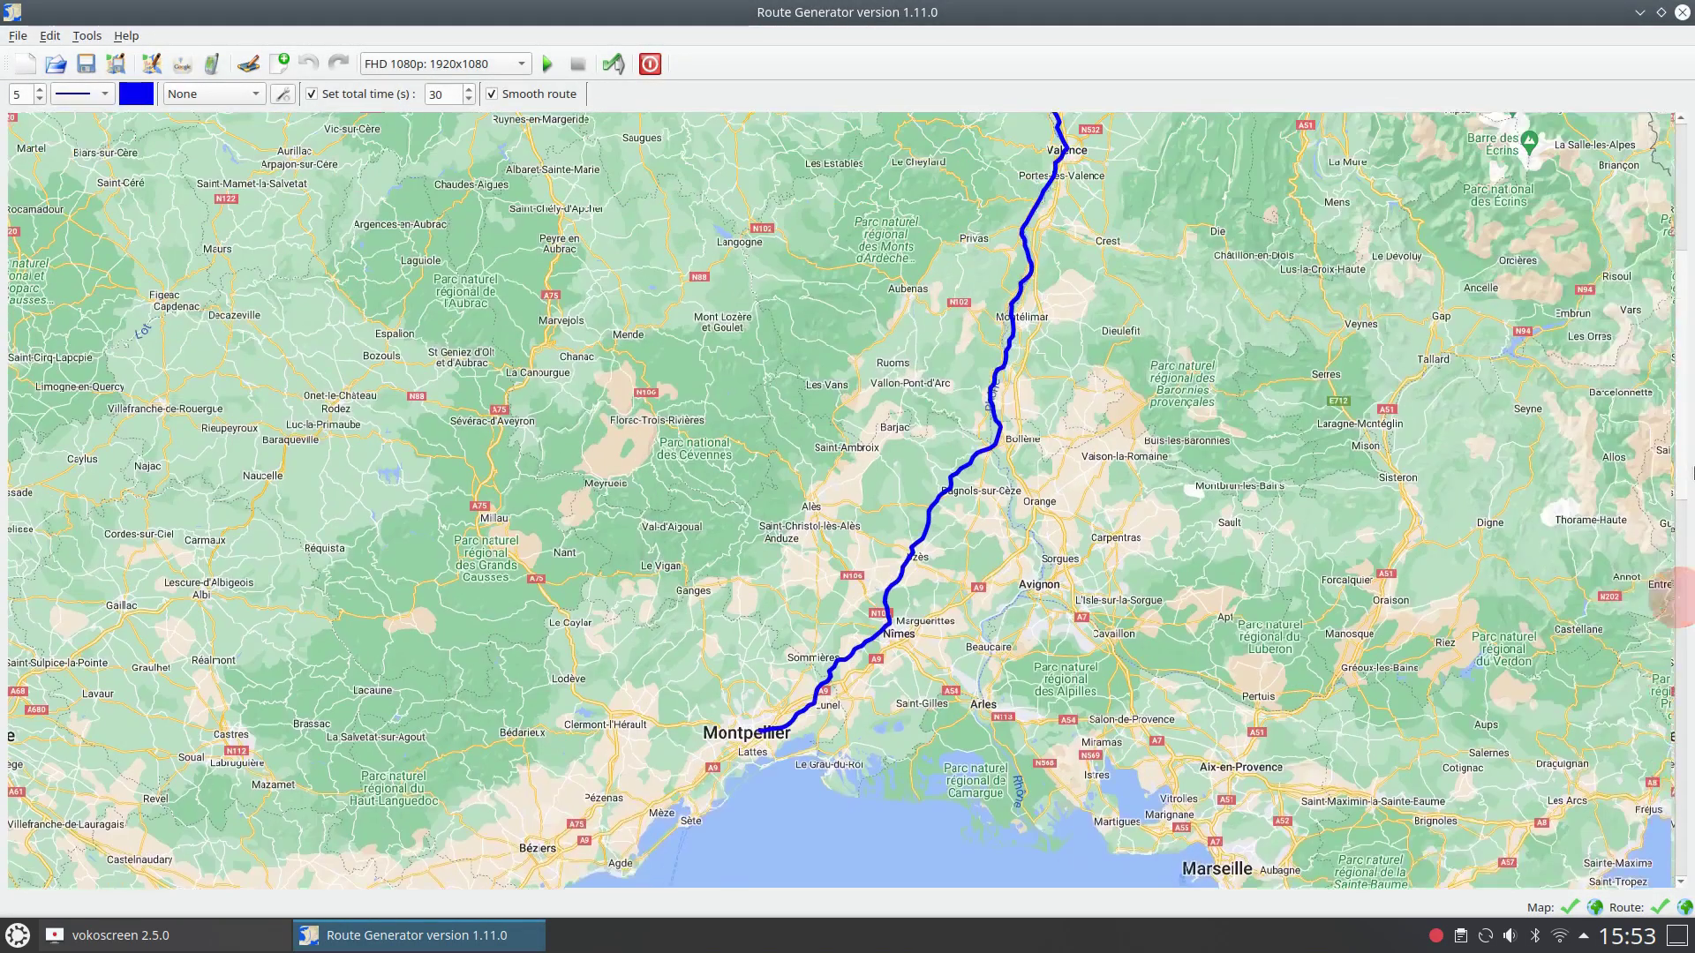
{"action": "scroll", "coordinate": [1673, 688], "scroll_direction": "down", "scroll_amount": 10}
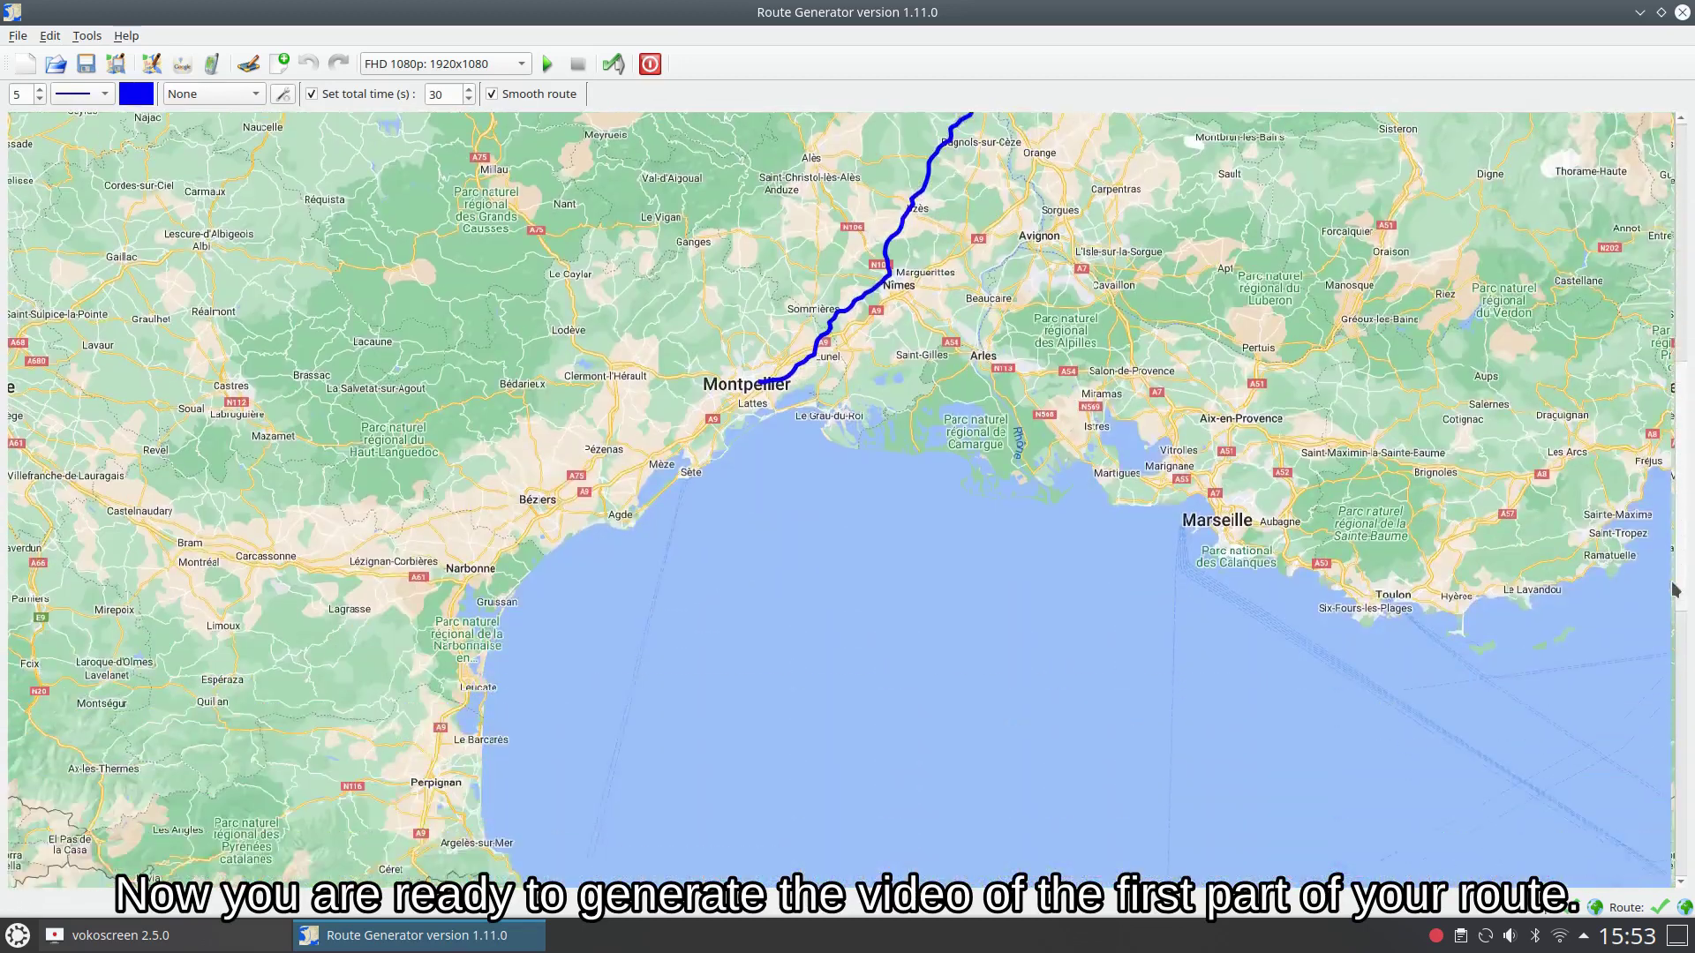
{"action": "scroll", "coordinate": [1673, 688], "scroll_direction": "down", "scroll_amount": 4}
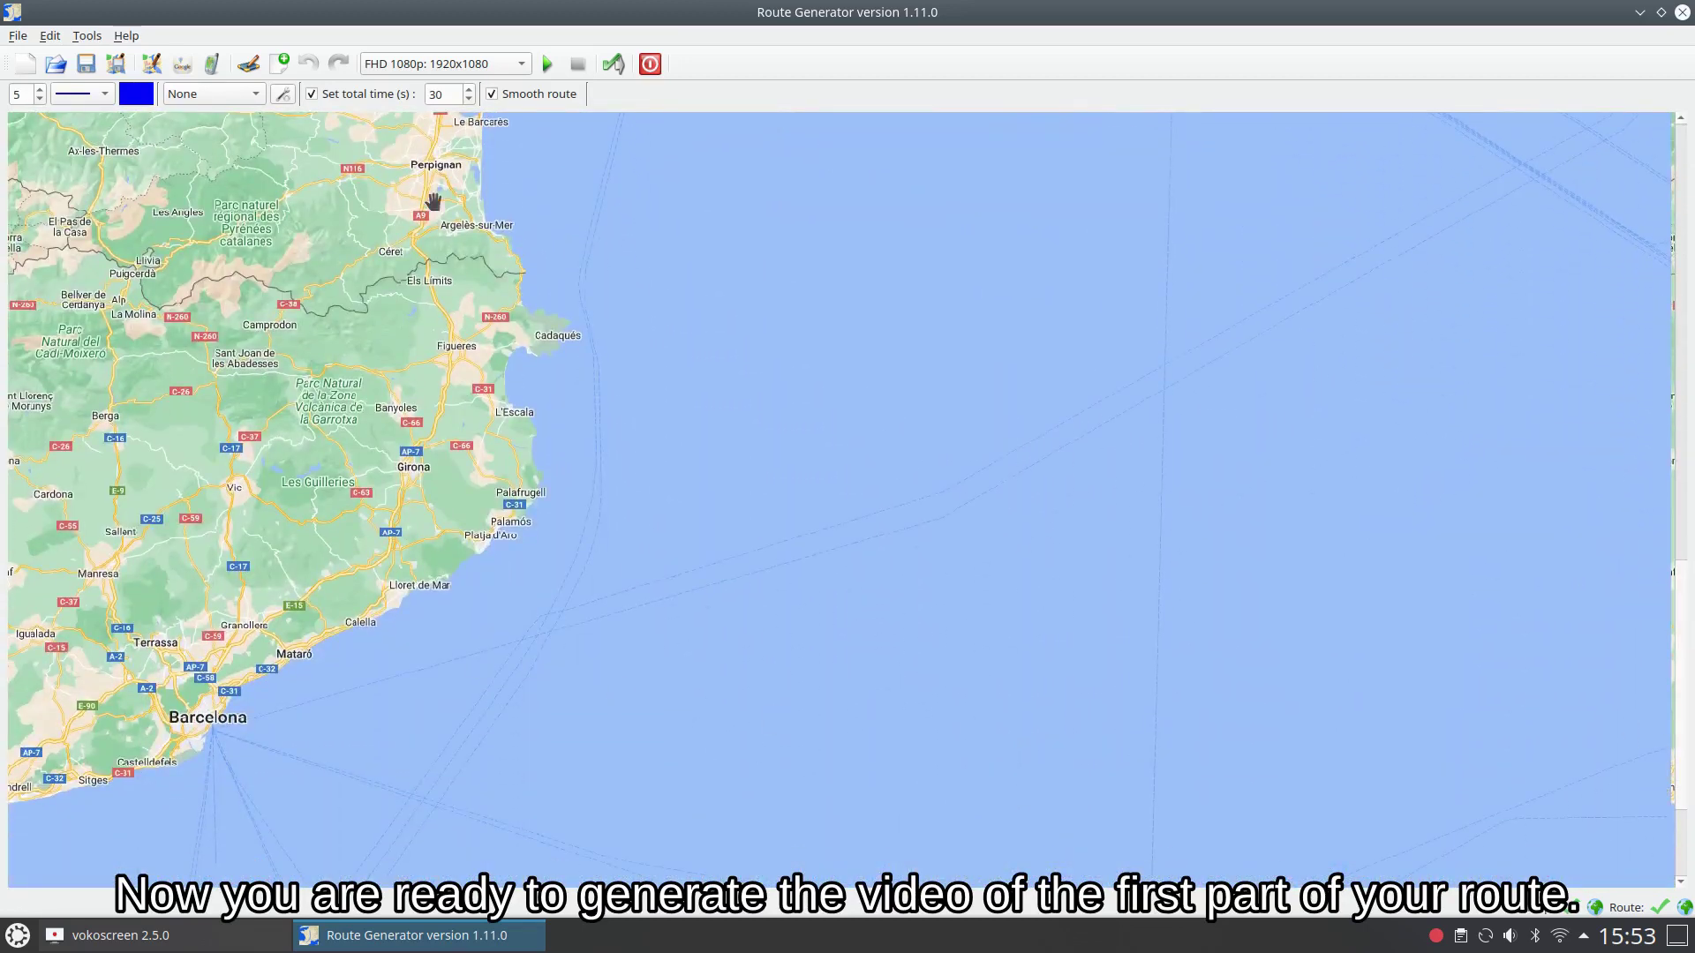
{"action": "left_click", "coordinate": [613, 64]}
{"action": "left_click", "coordinate": [1066, 604]}
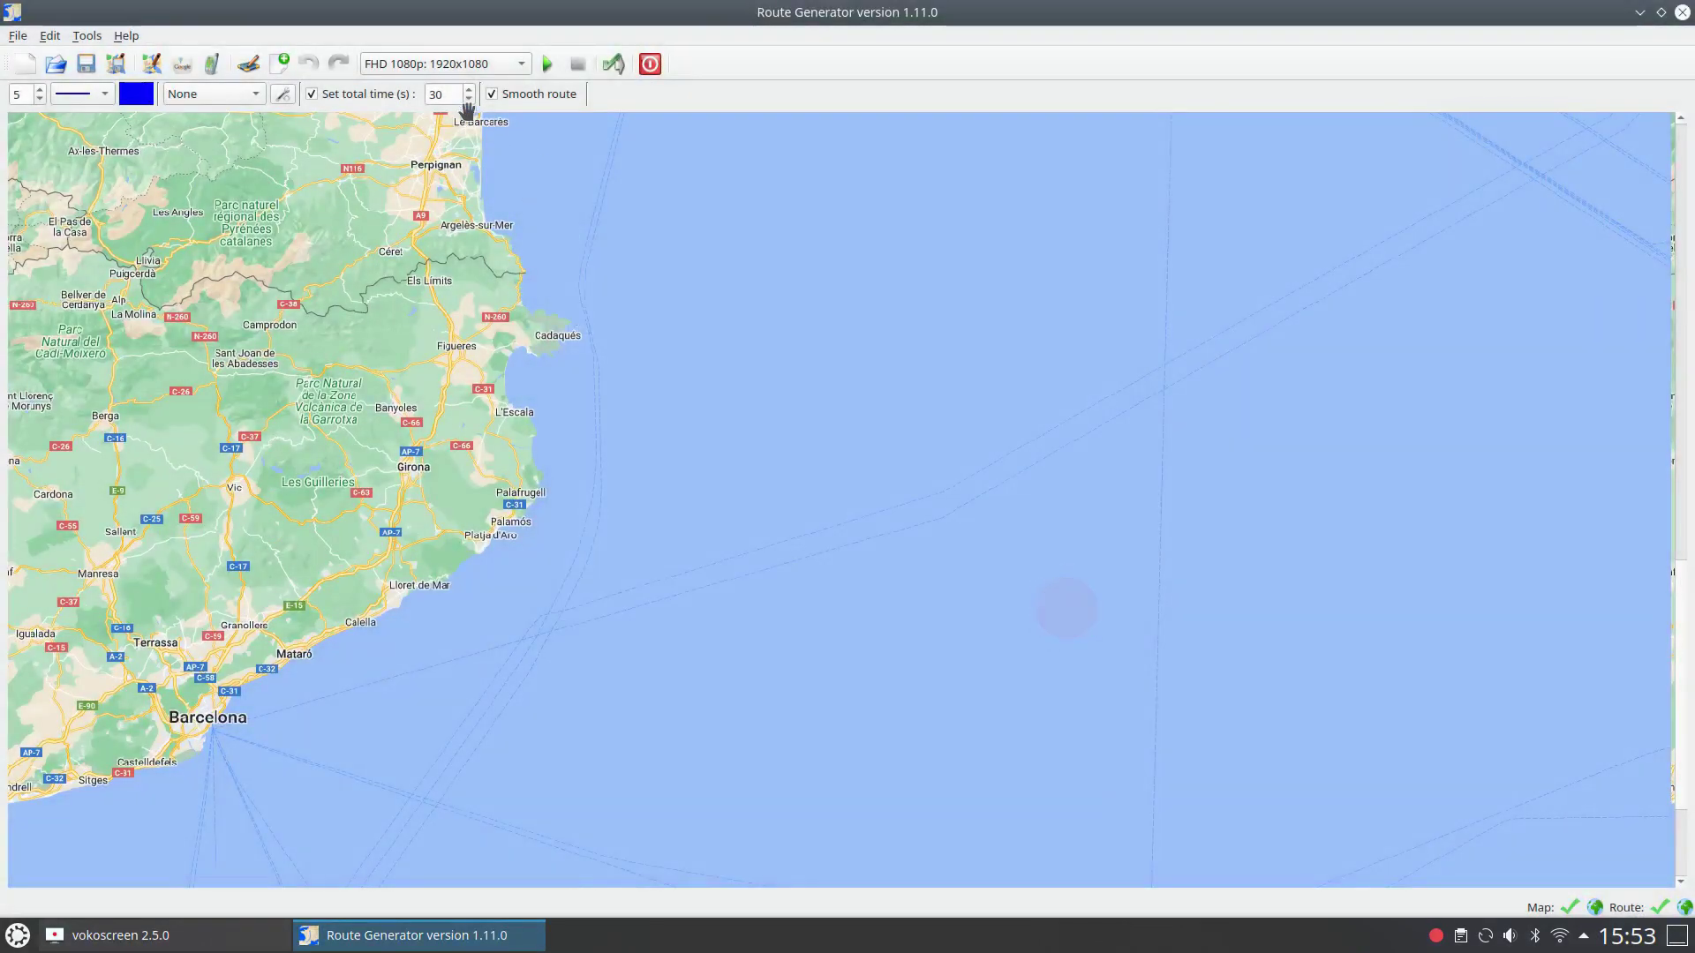
Change the total animation time from 30 to 15 seconds
{"action": "double_click", "coordinate": [441, 94]}
{"action": "type", "text": "15"}
{"action": "left_click", "coordinate": [787, 395]}
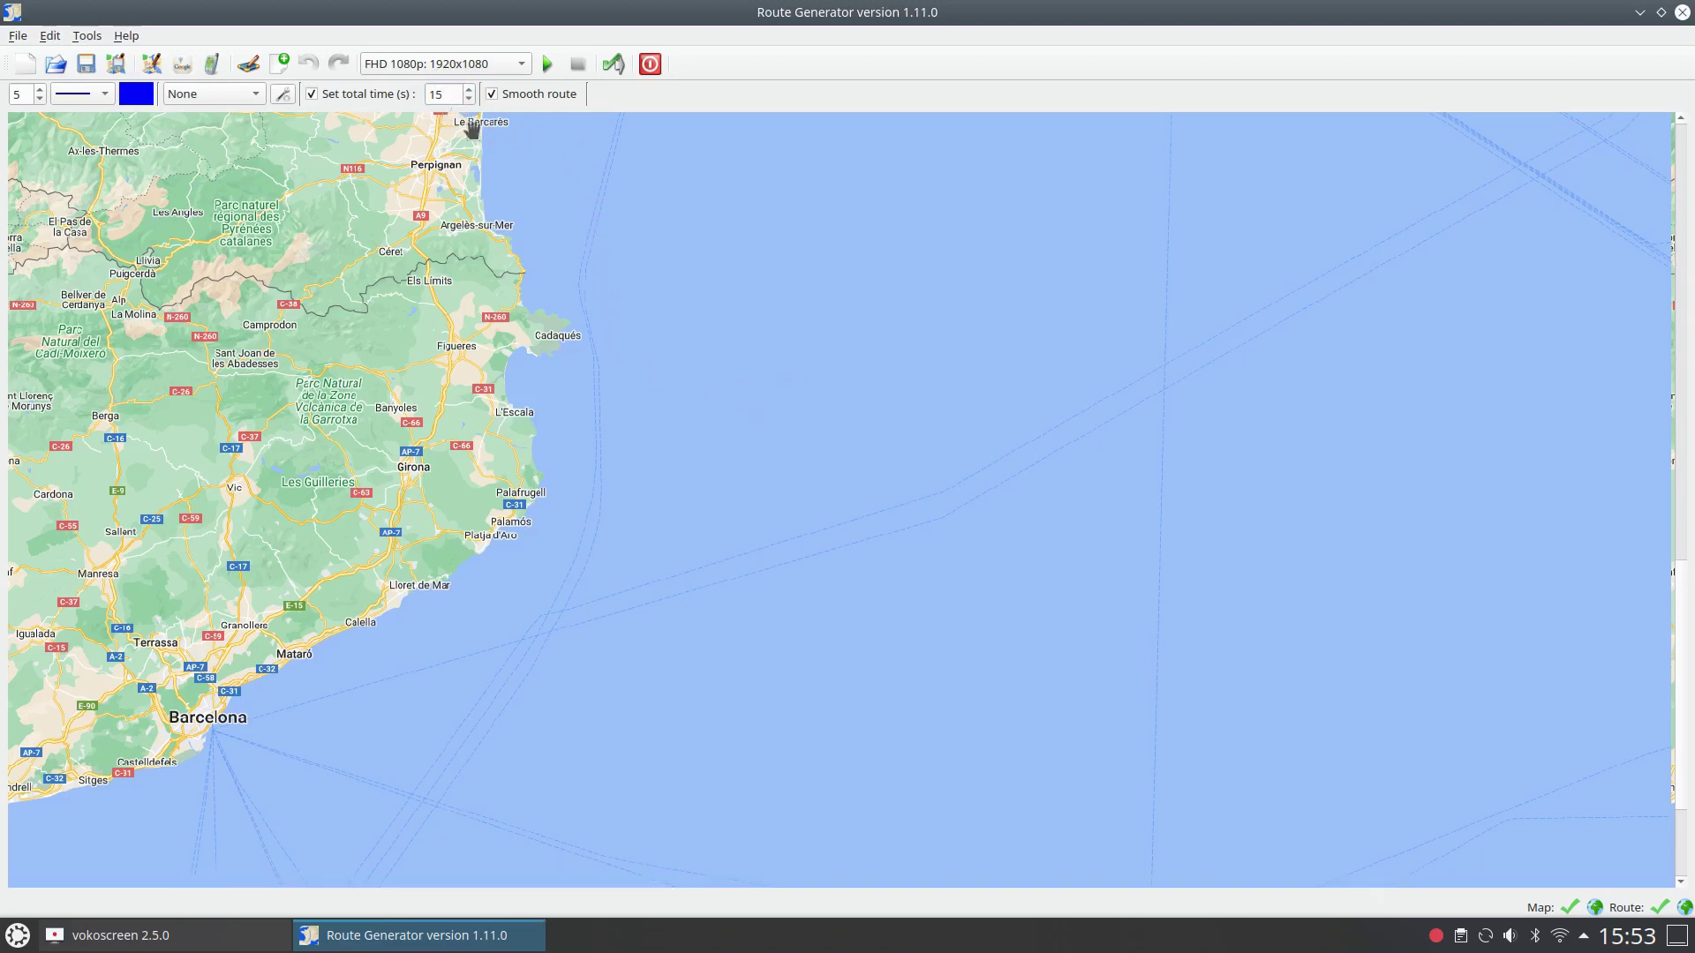
Generate the route movie into a new folder named lyon-montpellier
{"action": "left_click", "coordinate": [614, 64]}
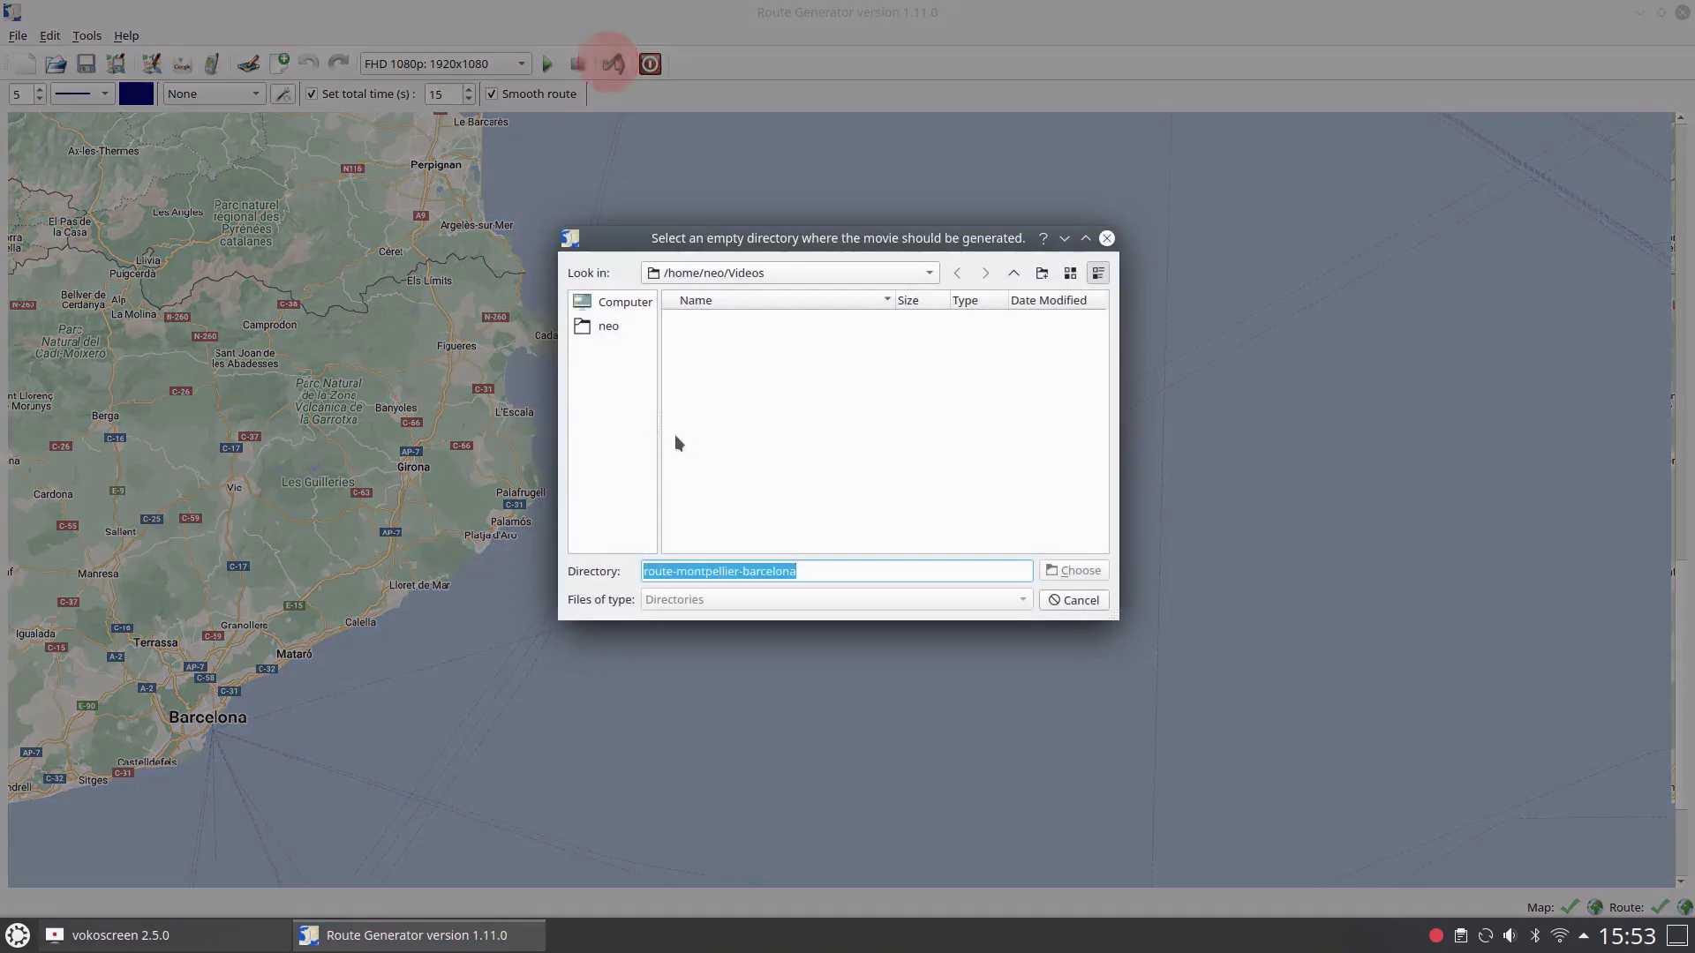
{"action": "left_click", "coordinate": [1041, 272]}
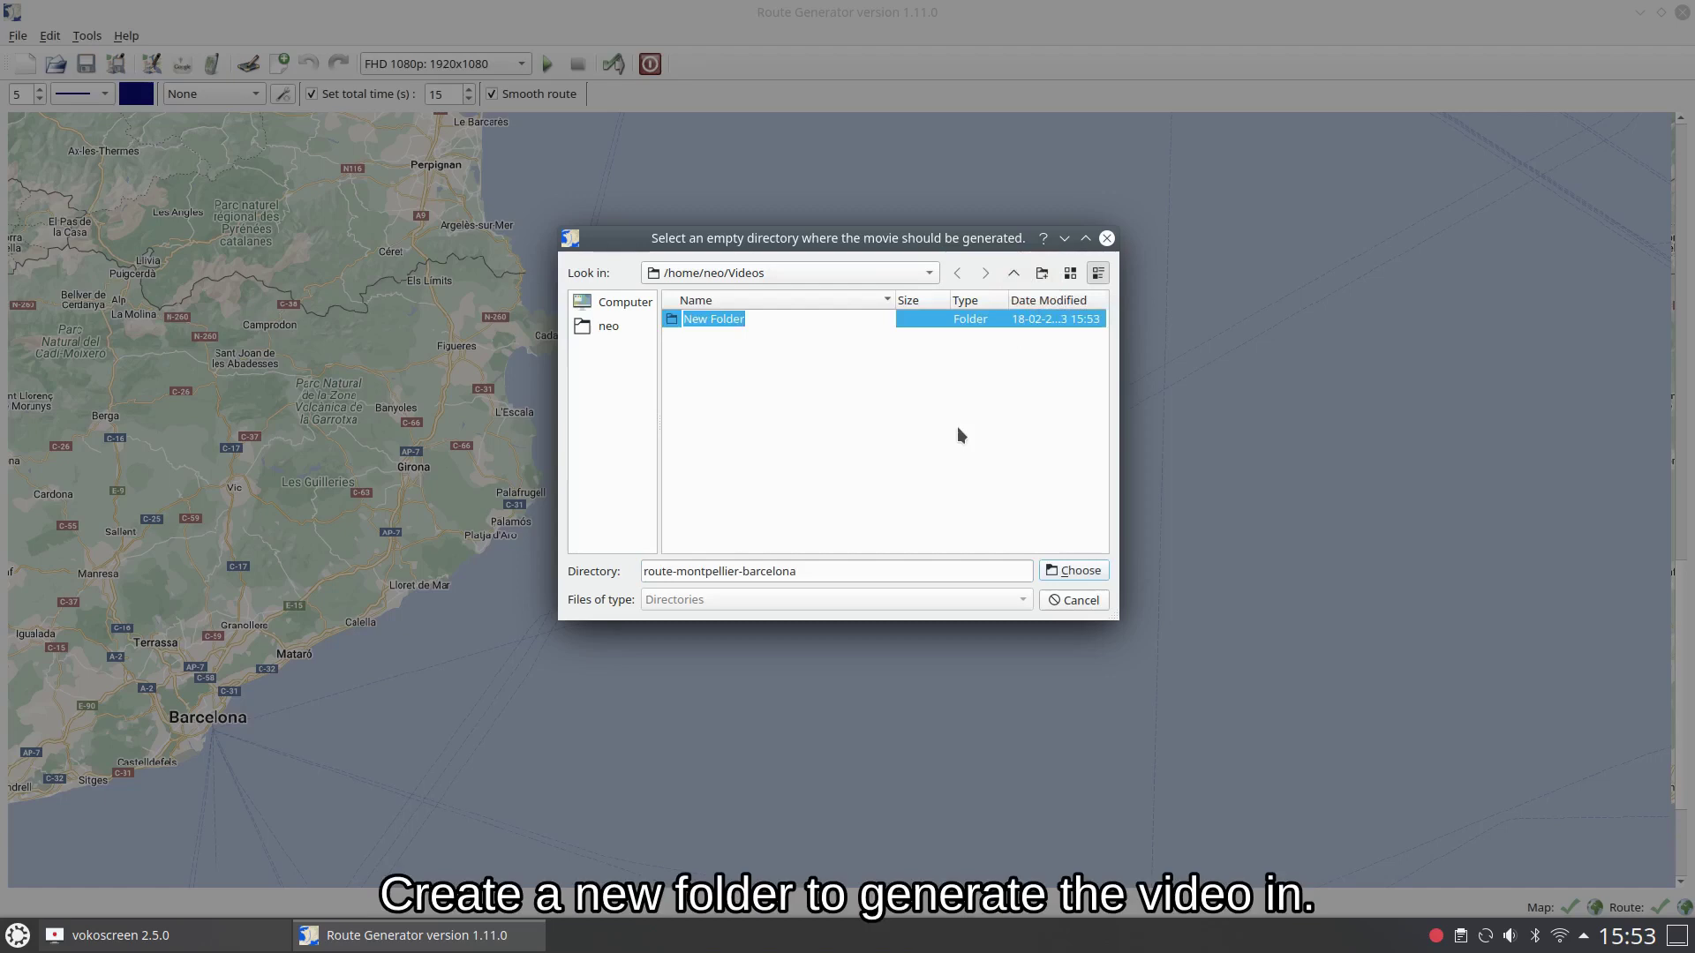
{"action": "type", "text": "lyon-montpel"}
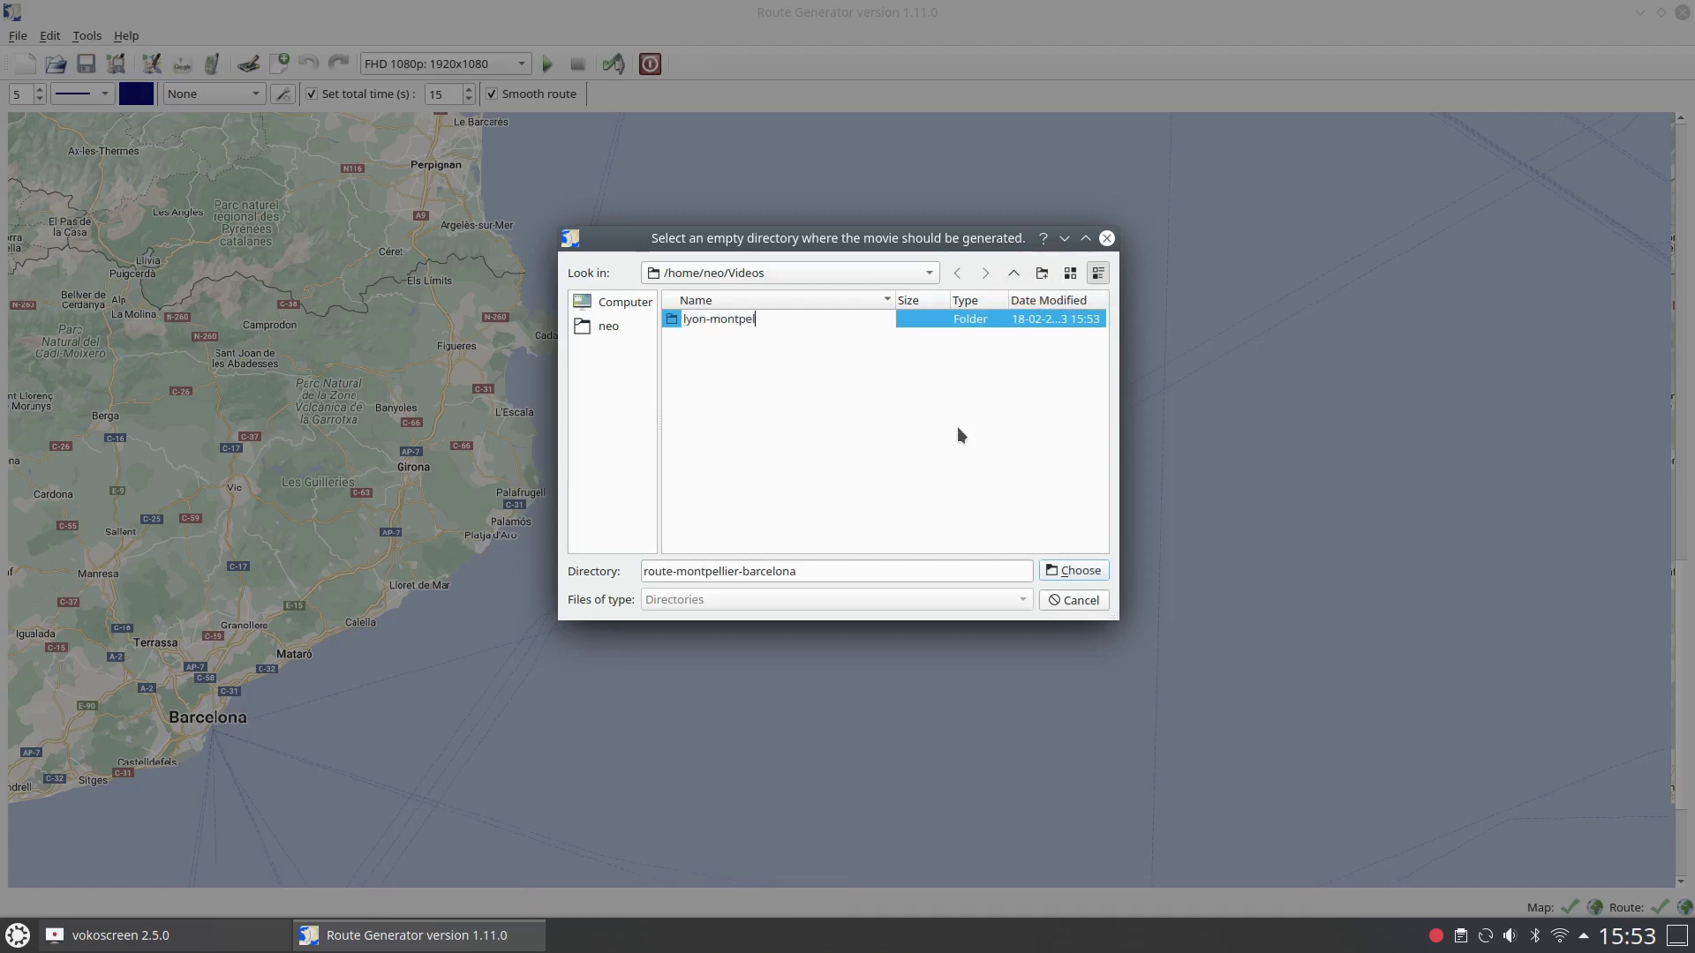
{"action": "type", "text": "lier"}
{"action": "key", "text": "Return"}
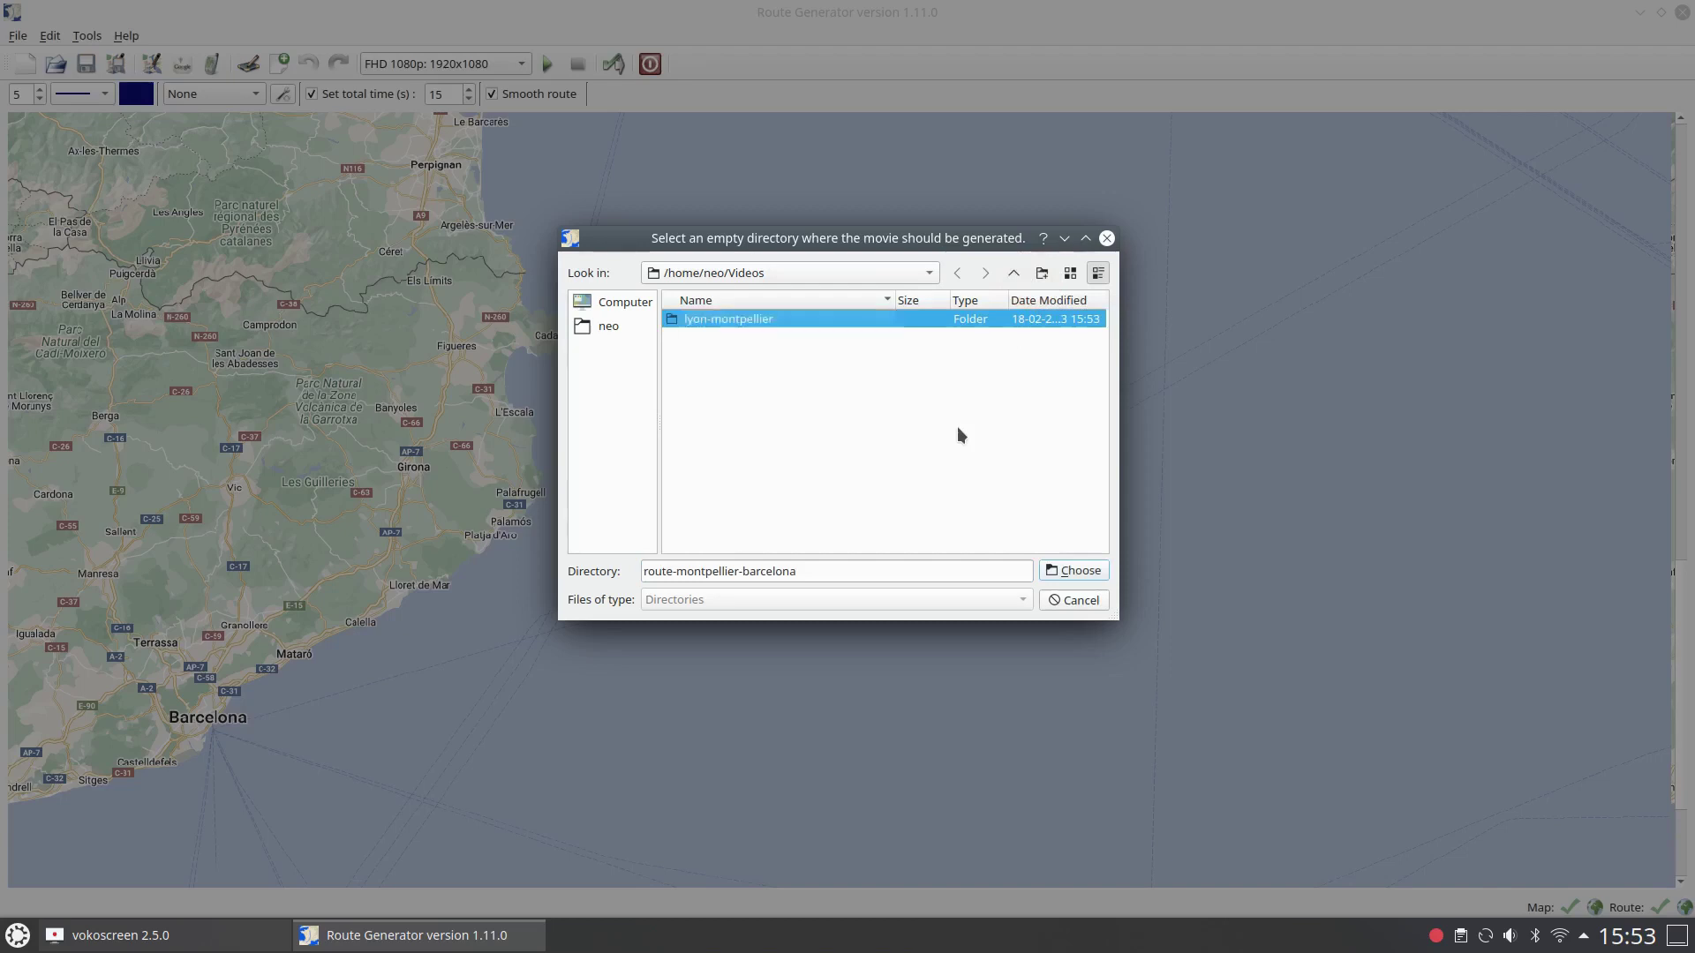
{"action": "left_click", "coordinate": [1073, 571]}
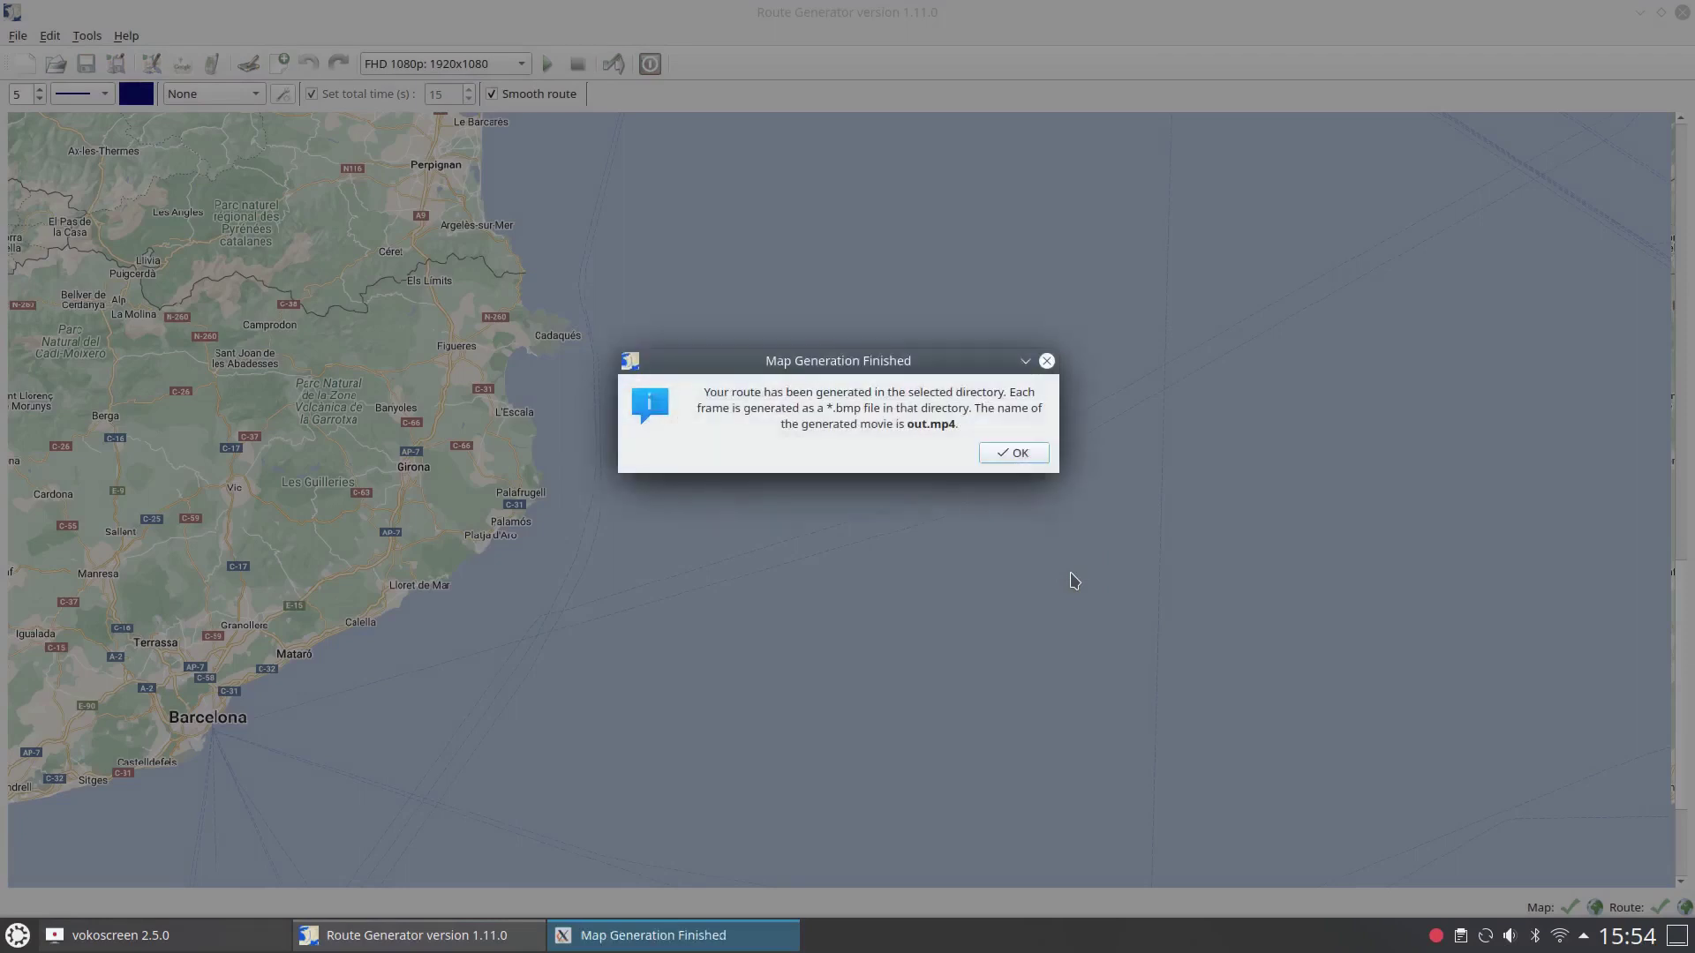
Dismiss the finished message and pan the map to the route north of Nîmes
{"action": "left_click", "coordinate": [1020, 453]}
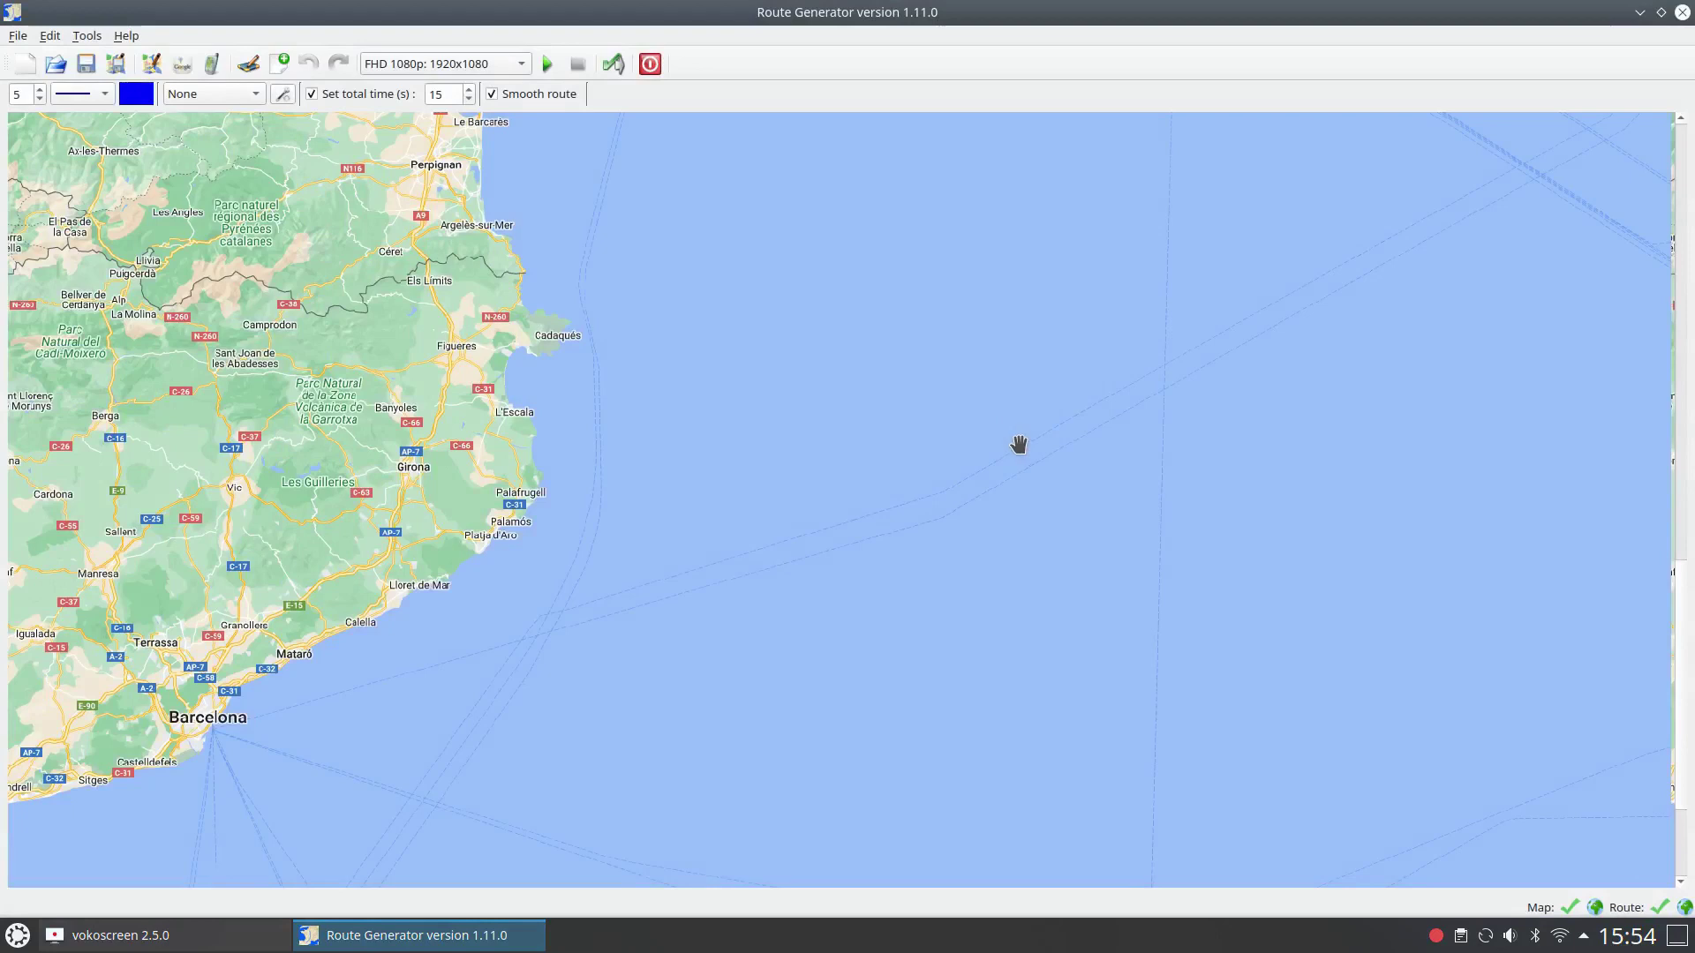
{"action": "left_click_drag", "start_coordinate": [262, 415], "coordinate": [485, 568]}
{"action": "left_click_drag", "start_coordinate": [460, 371], "coordinate": [314, 949]}
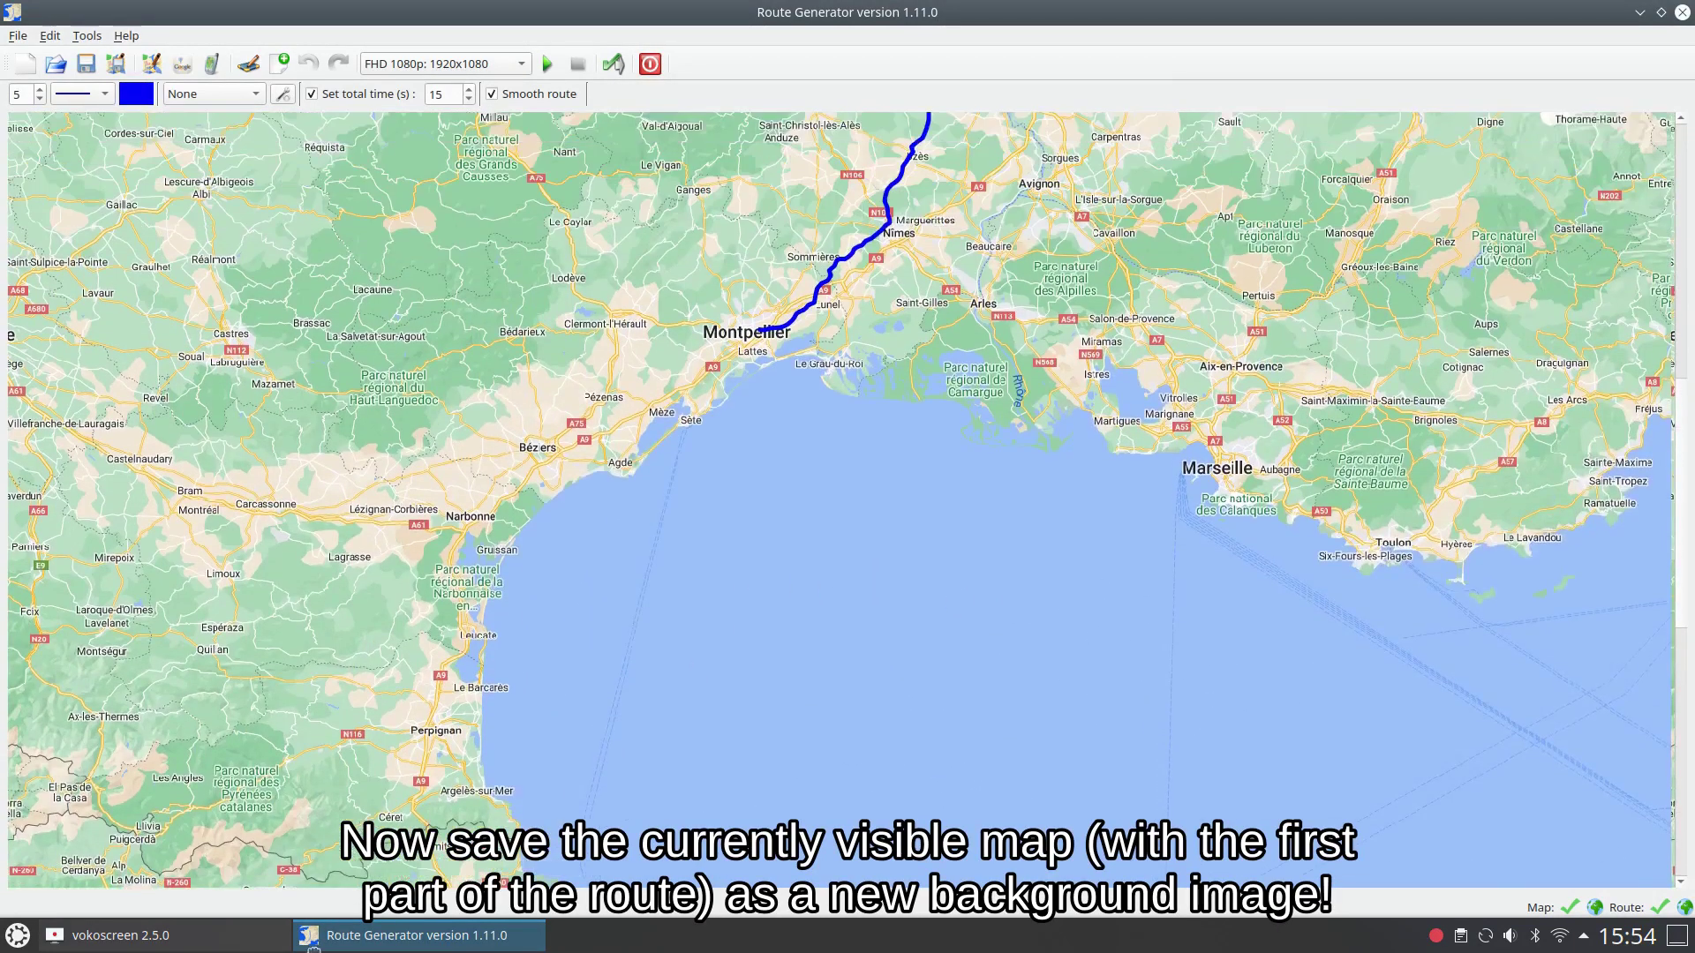
{"action": "left_click_drag", "start_coordinate": [665, 379], "coordinate": [660, 498]}
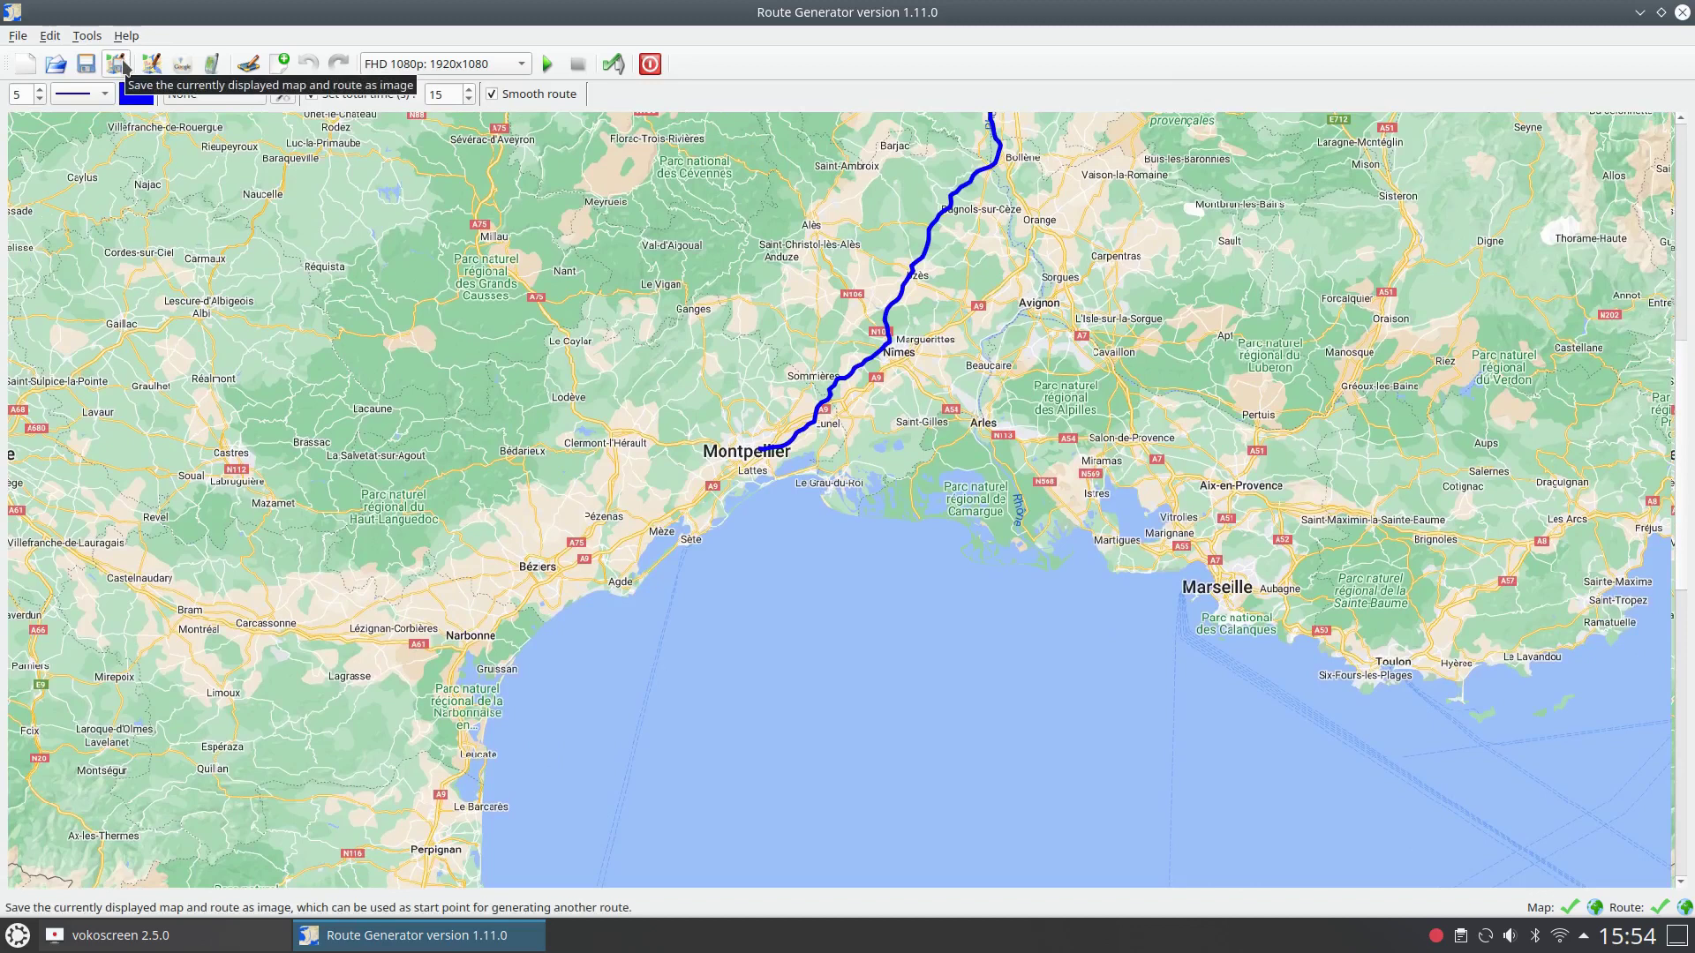
Save the map with the route as map-lyon-barcelona-with-route.png in Videos
{"action": "left_click", "coordinate": [116, 64]}
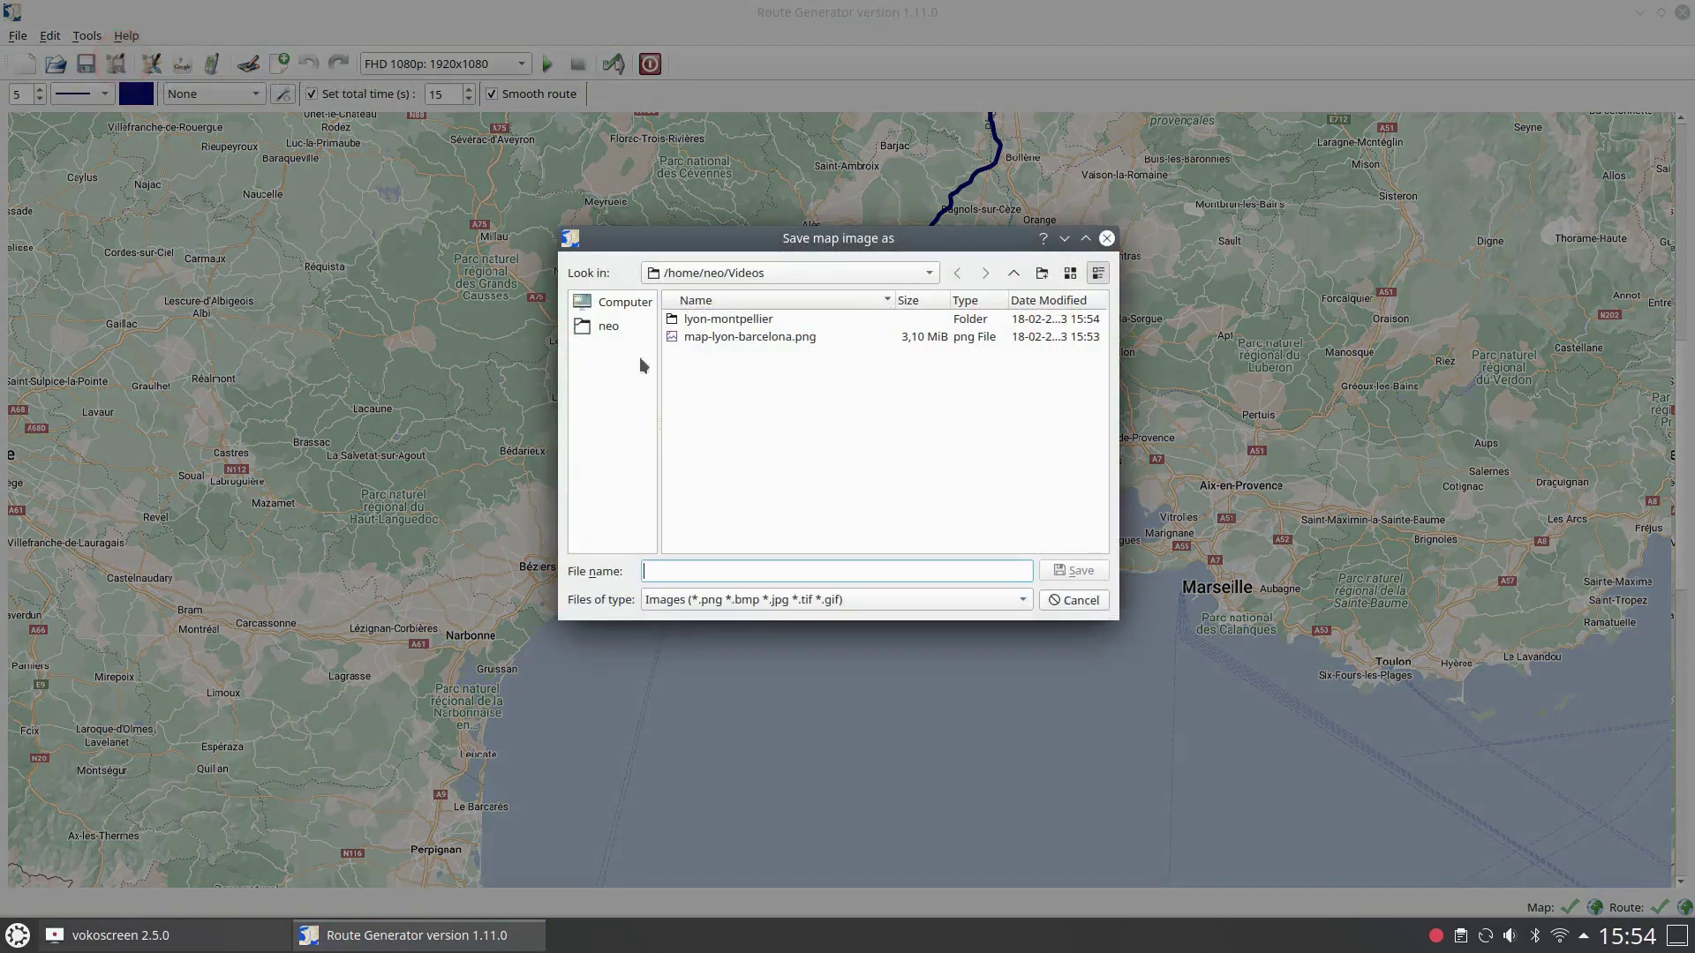
{"action": "left_click", "coordinate": [723, 338]}
{"action": "left_click", "coordinate": [744, 572]}
{"action": "type", "text": "-with-route.png"}
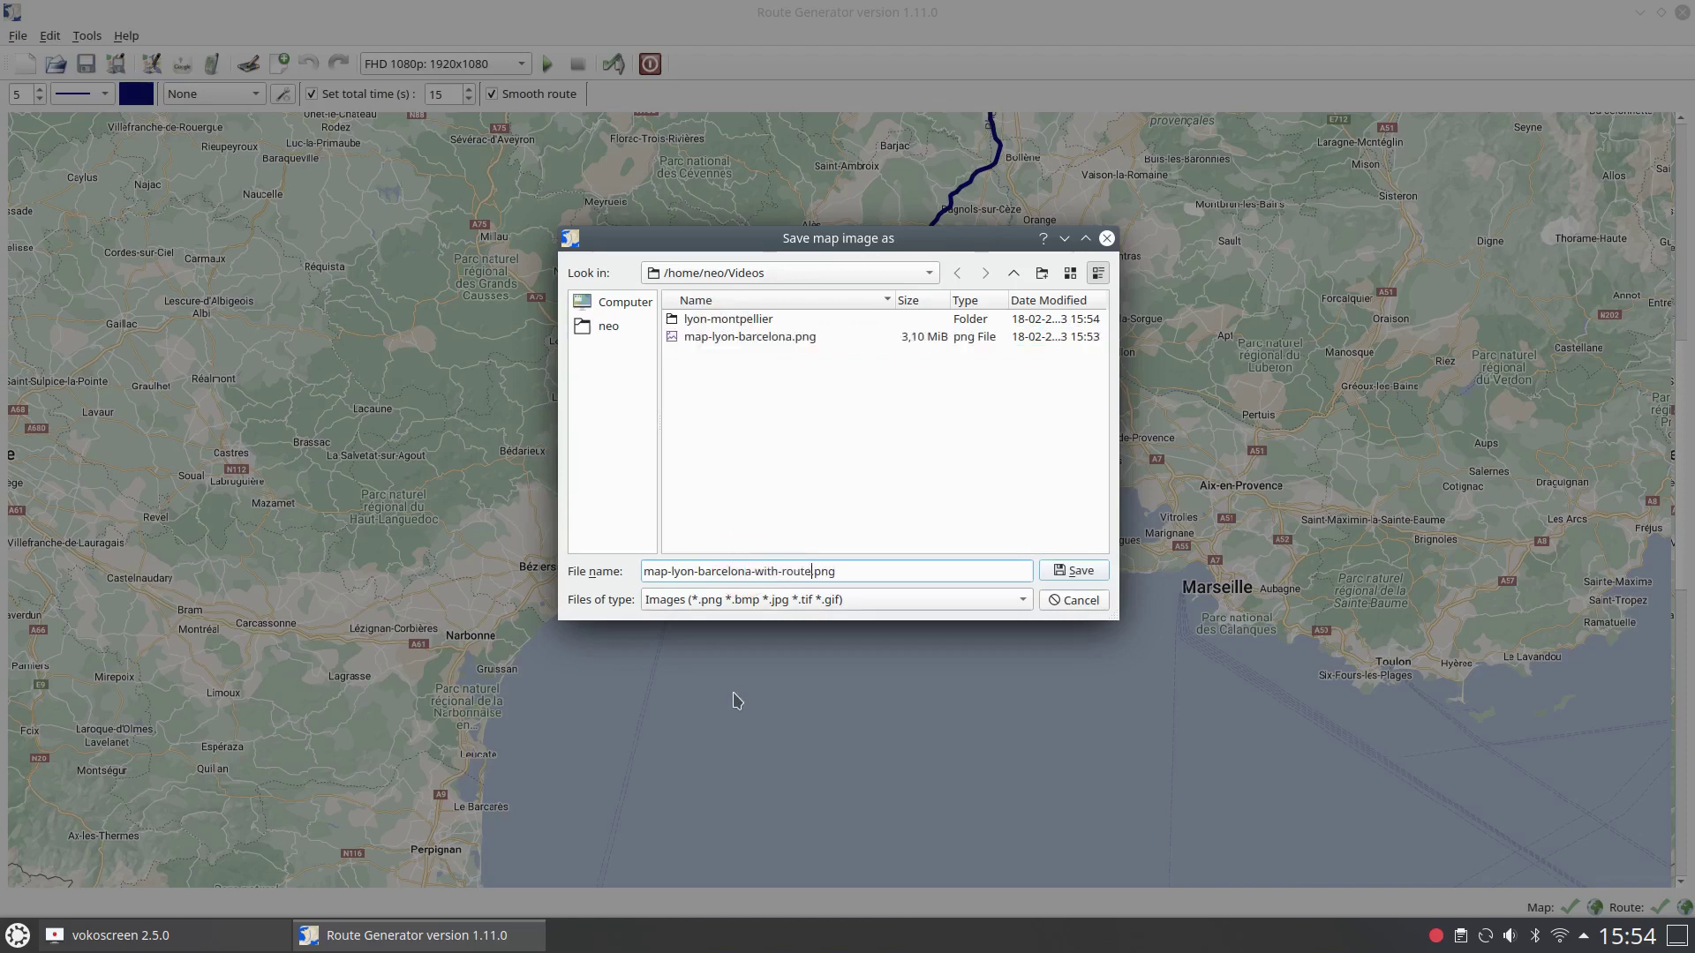
{"action": "left_click", "coordinate": [1085, 573]}
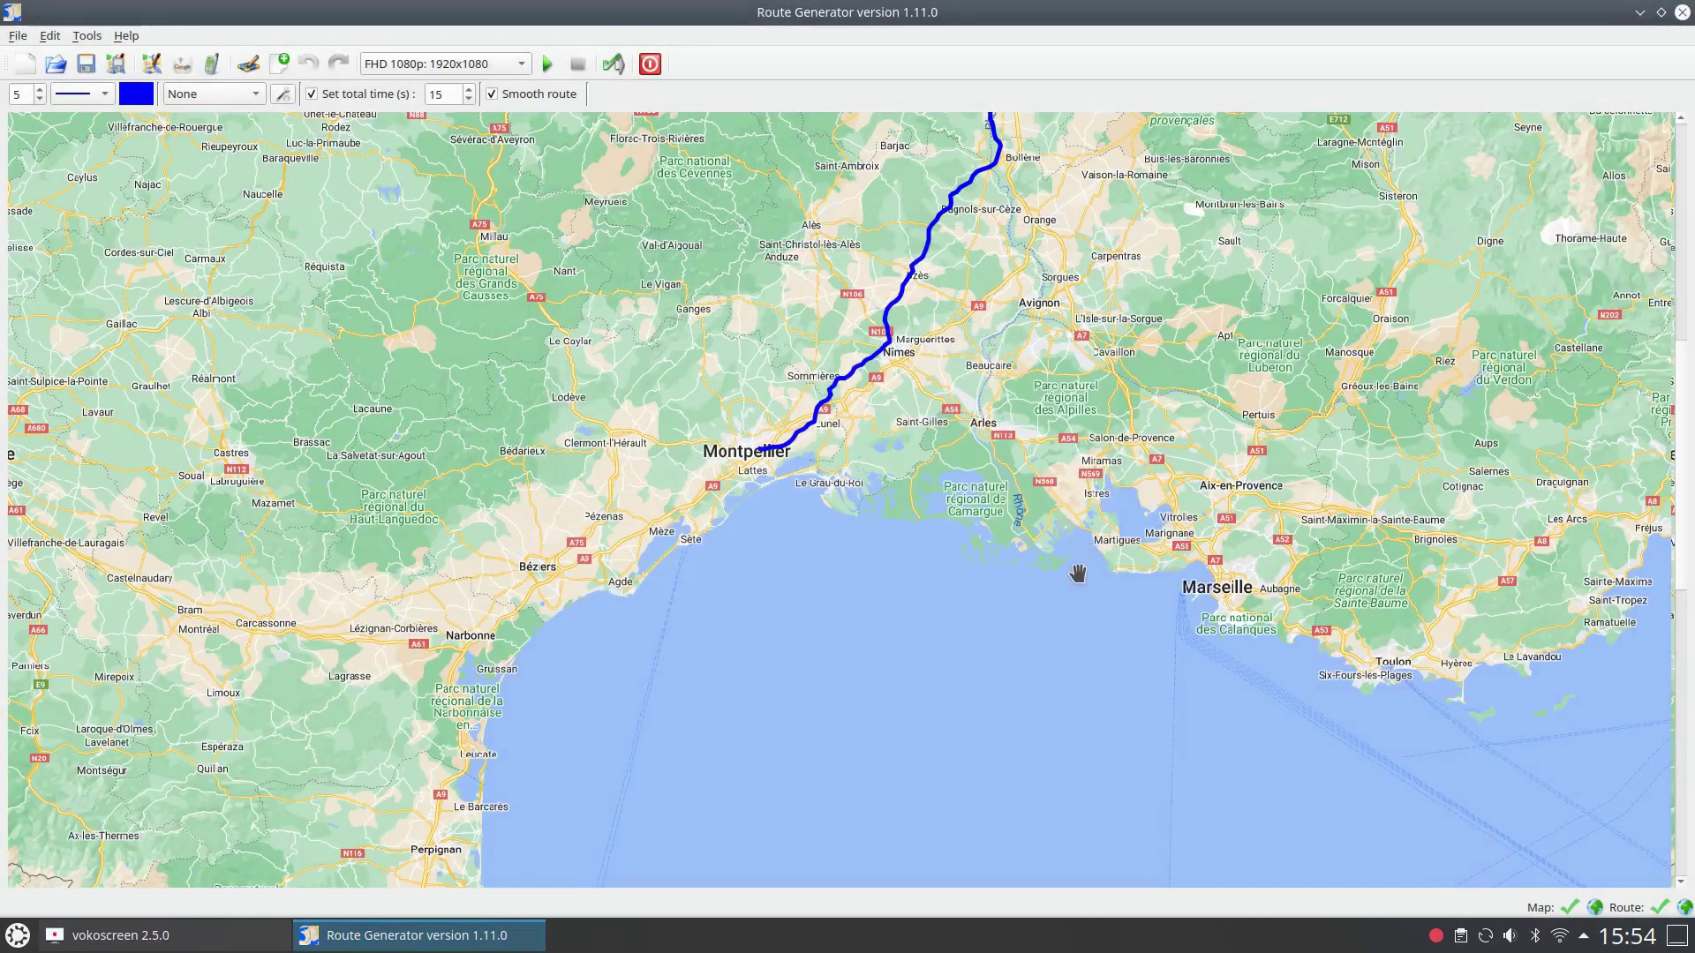
Import the montpellier-barcelona.gpx route file
{"action": "left_click", "coordinate": [211, 76]}
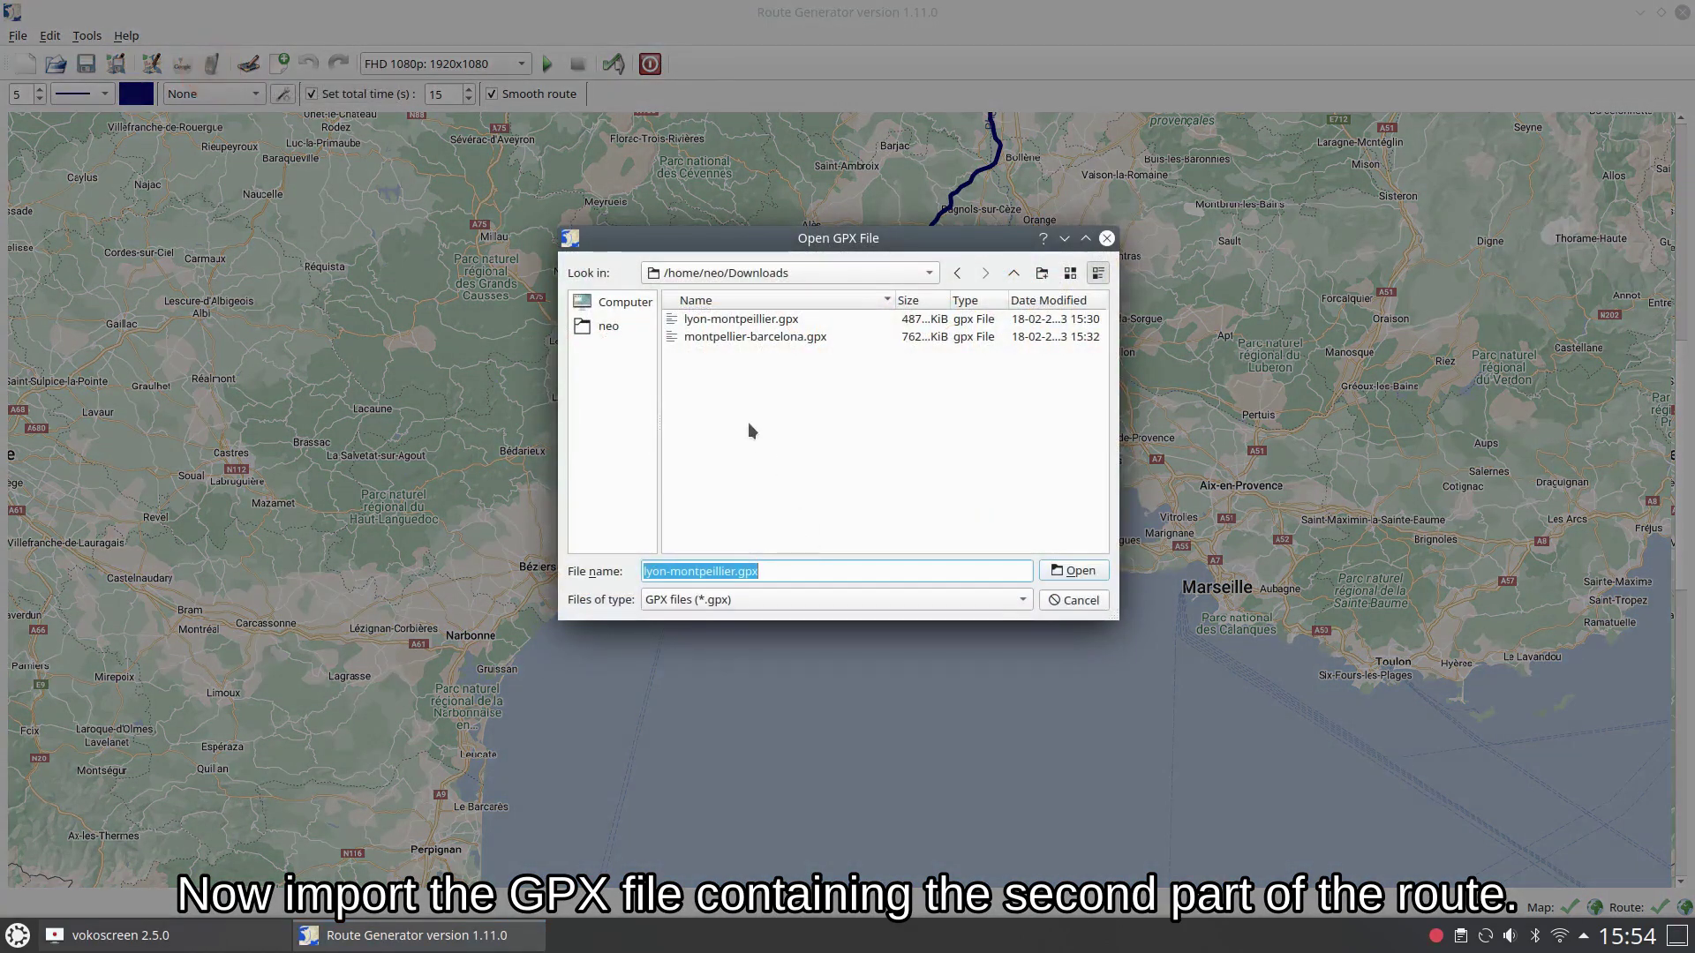
{"action": "left_click", "coordinate": [759, 341]}
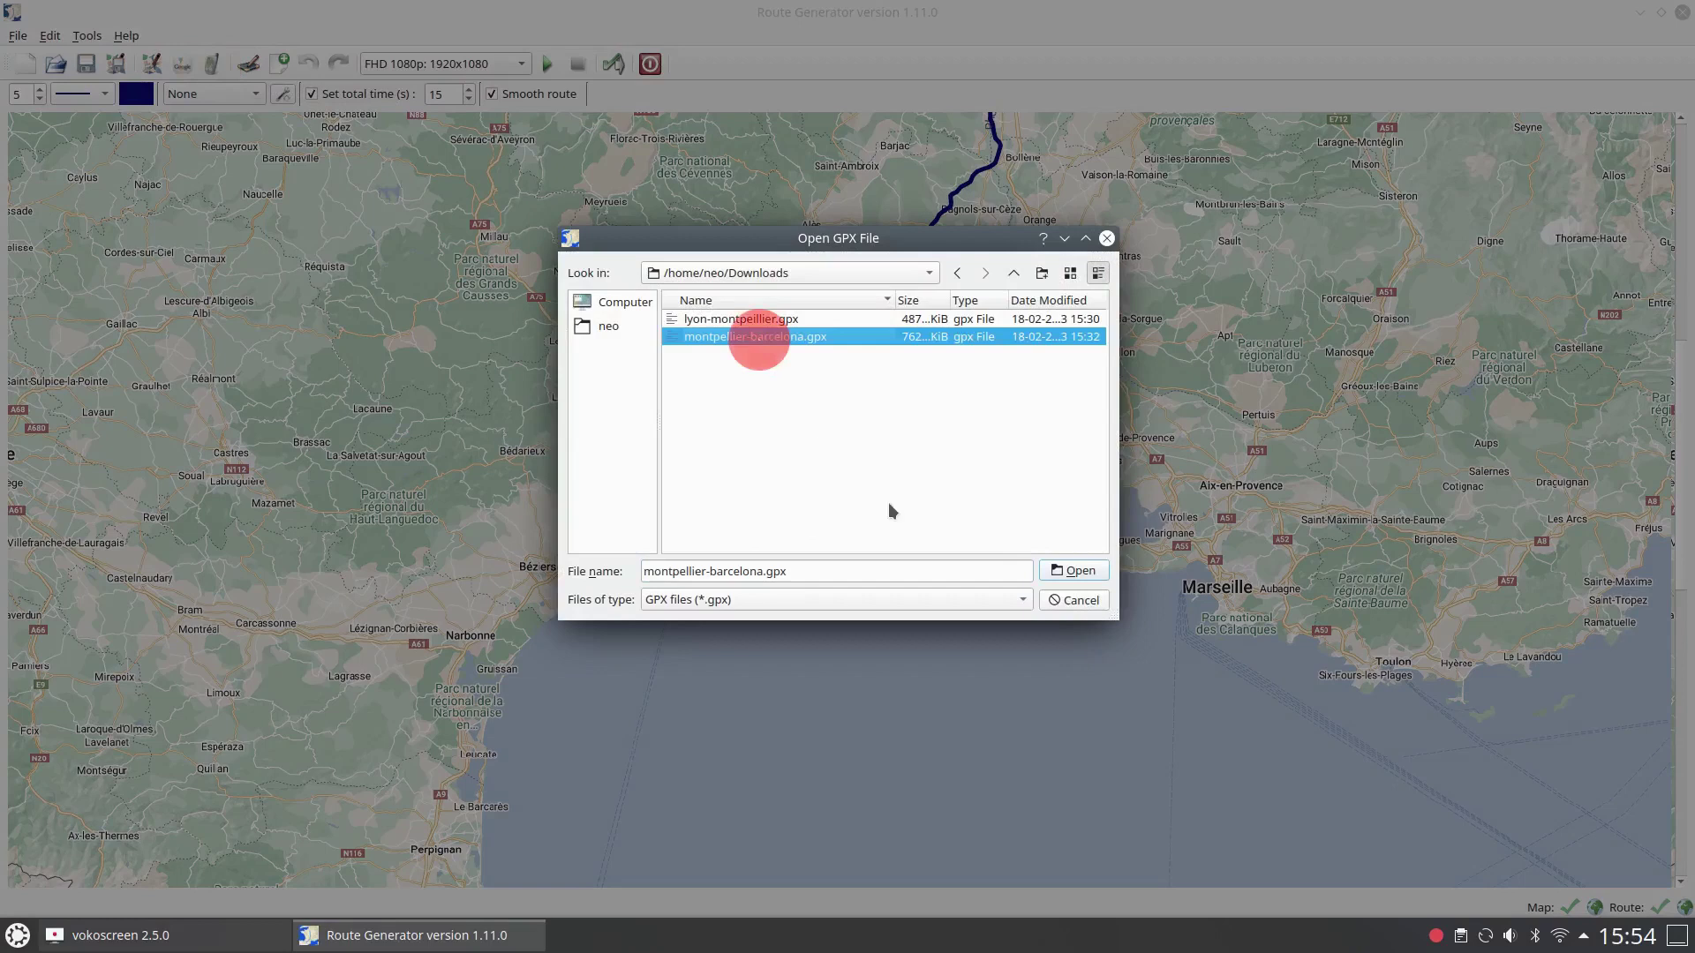
{"action": "left_click", "coordinate": [1073, 571]}
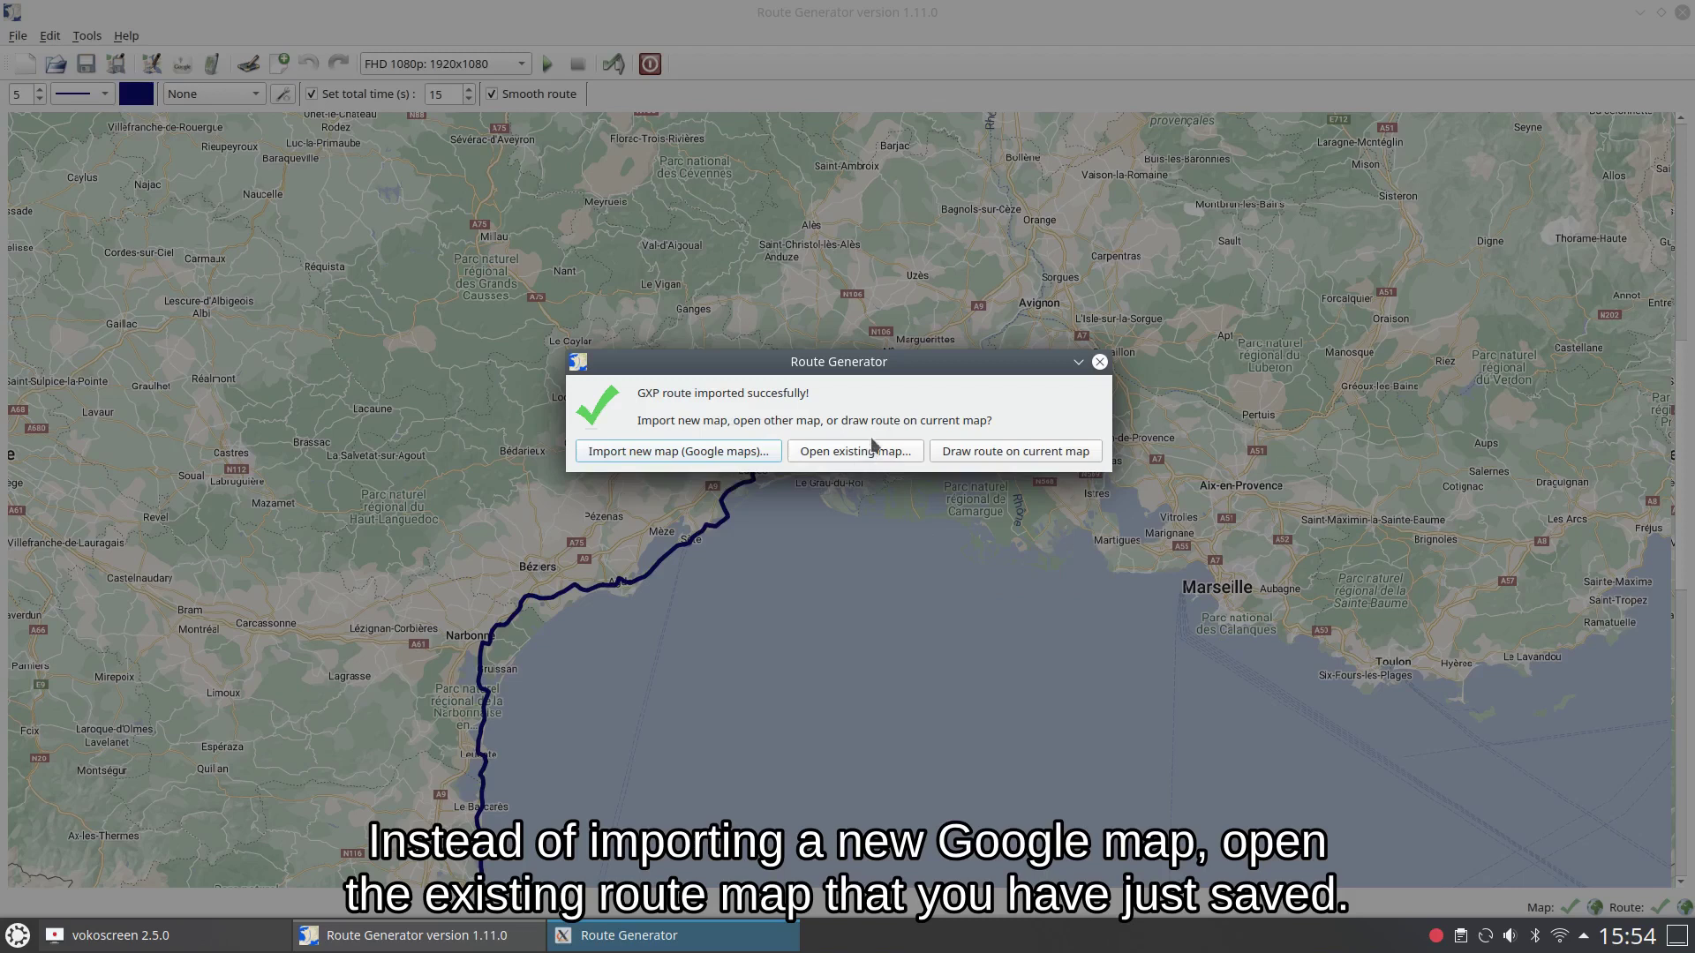
Use the existing map-lyon-barcelona-with-route.png as the background map
{"action": "left_click", "coordinate": [869, 452]}
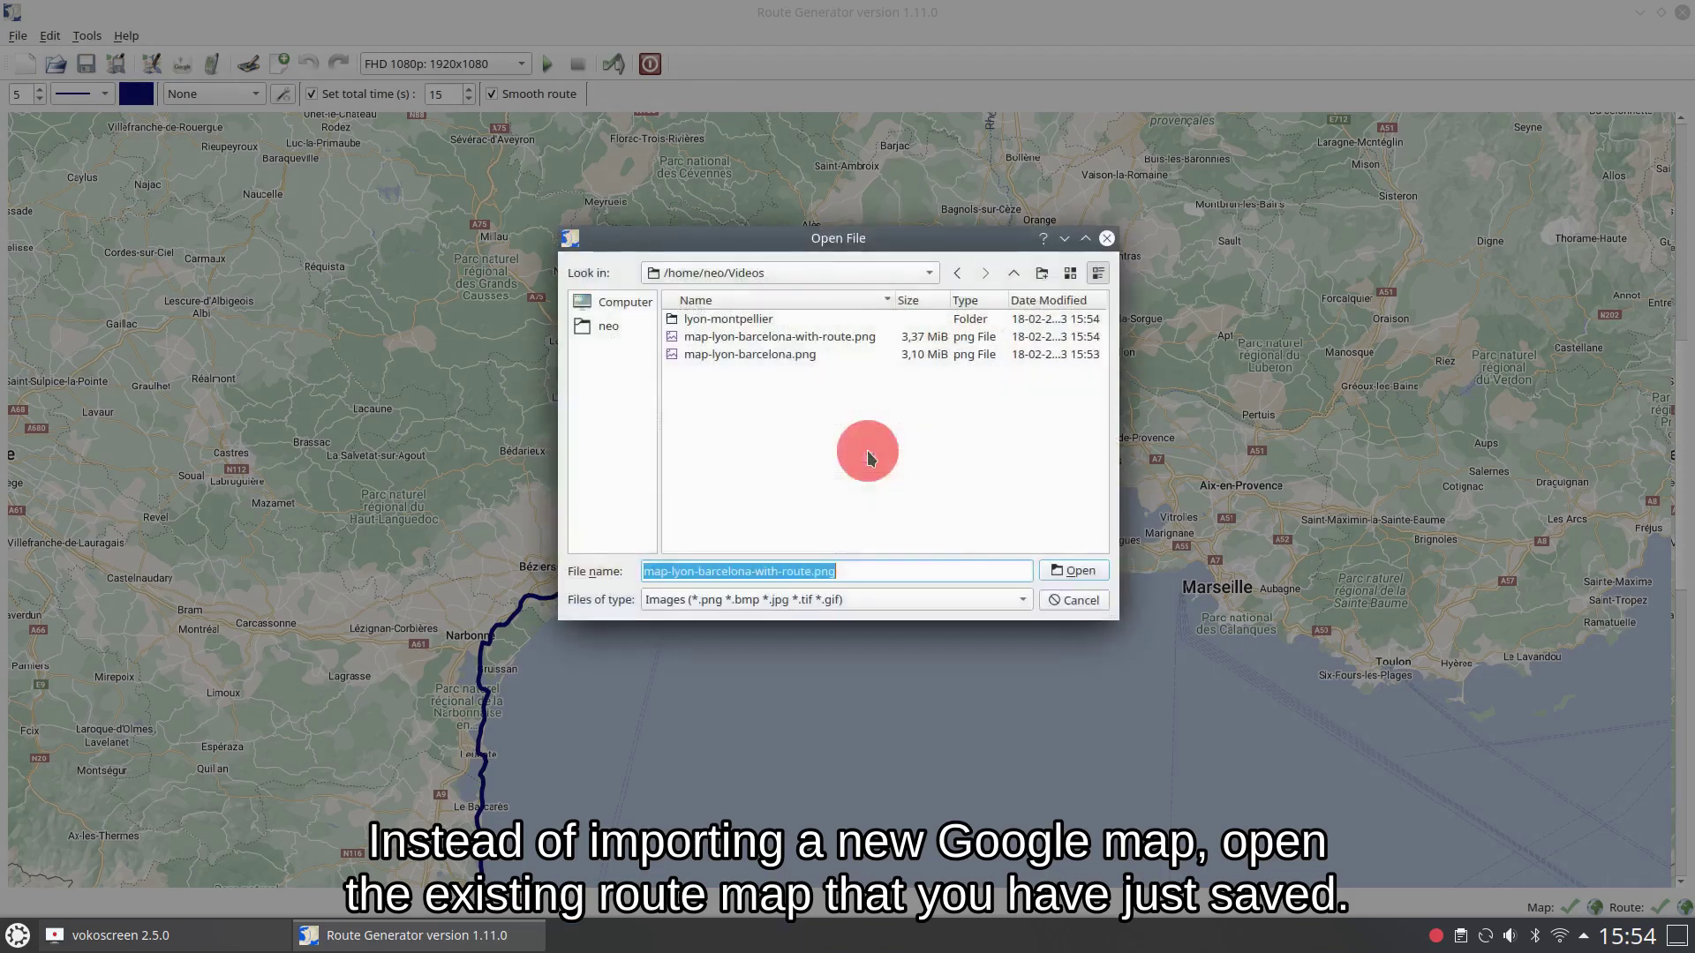
{"action": "left_click", "coordinate": [837, 336]}
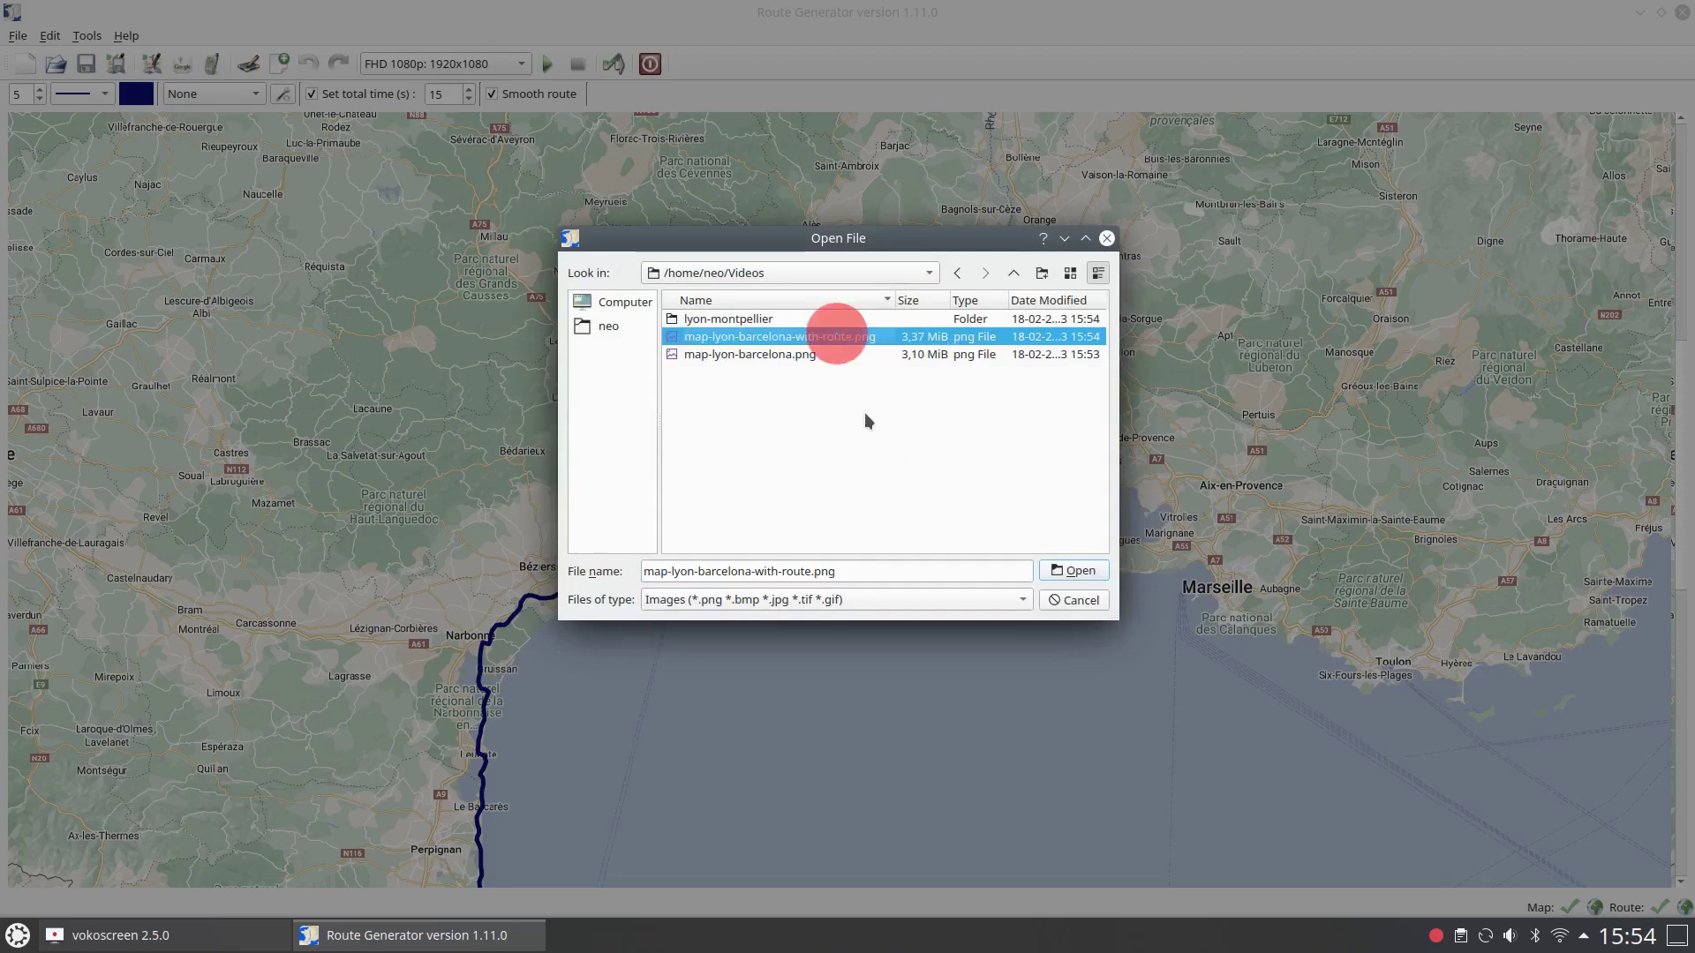
{"action": "left_click", "coordinate": [1082, 572]}
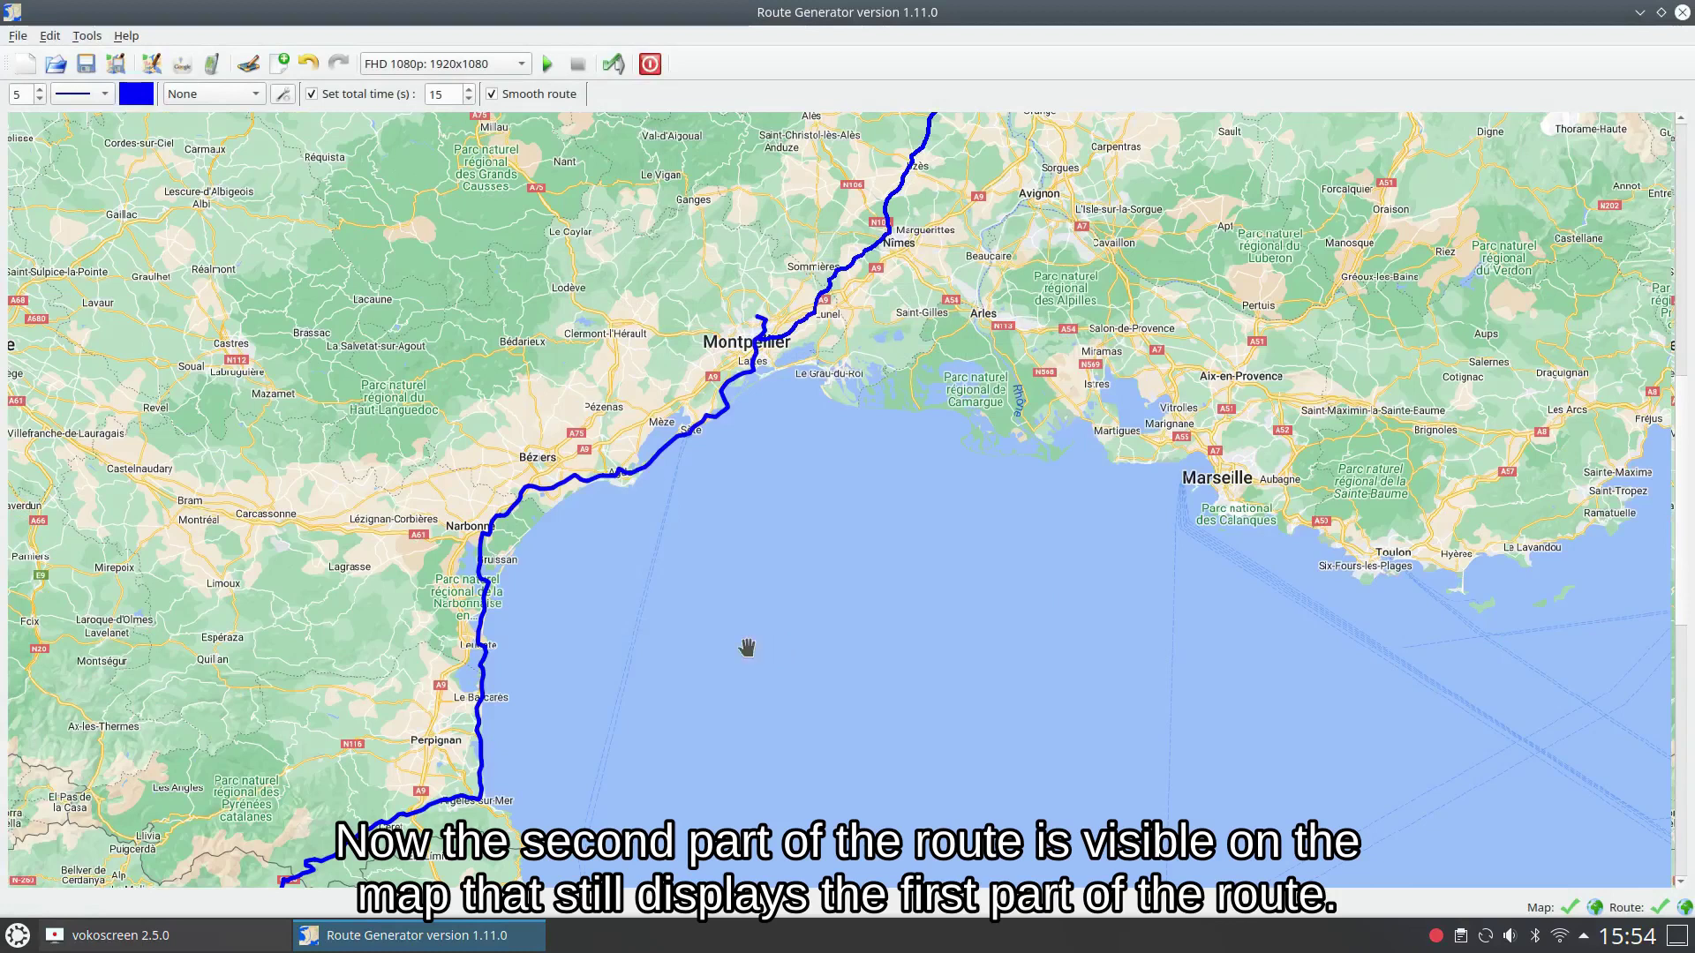
Generate the Montpellier–Barcelona movie into a new 'montpellier-barcelona' folder under Videos
{"action": "left_click", "coordinate": [613, 65]}
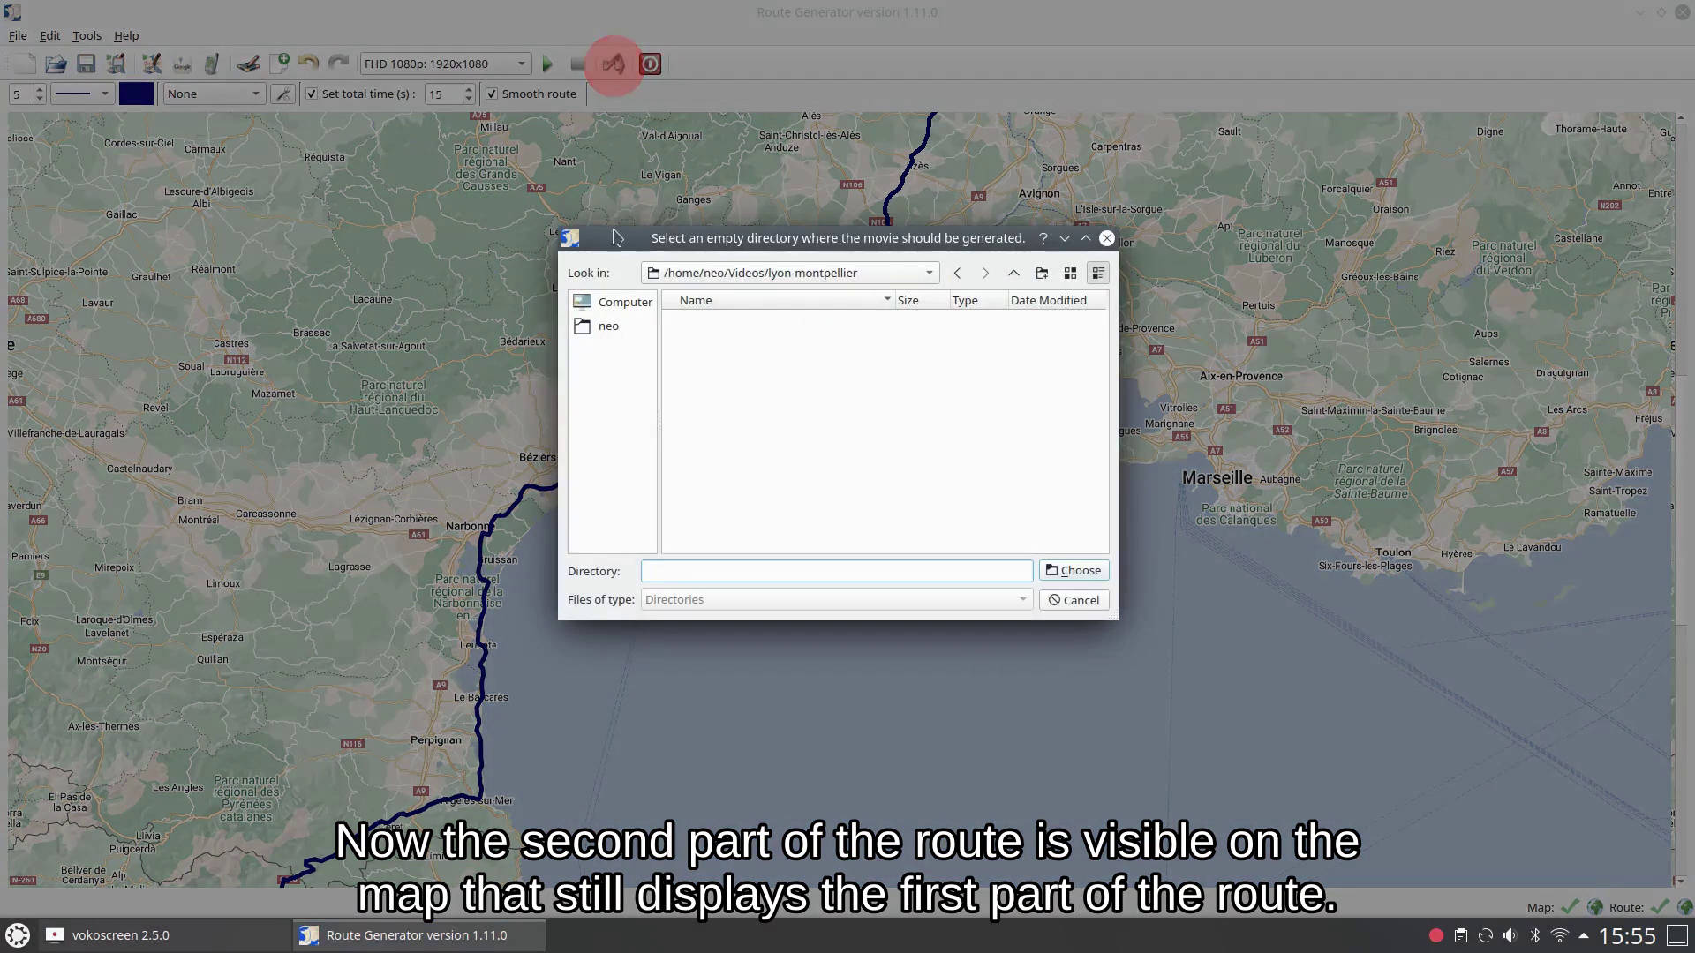
{"action": "left_click", "coordinate": [1013, 273]}
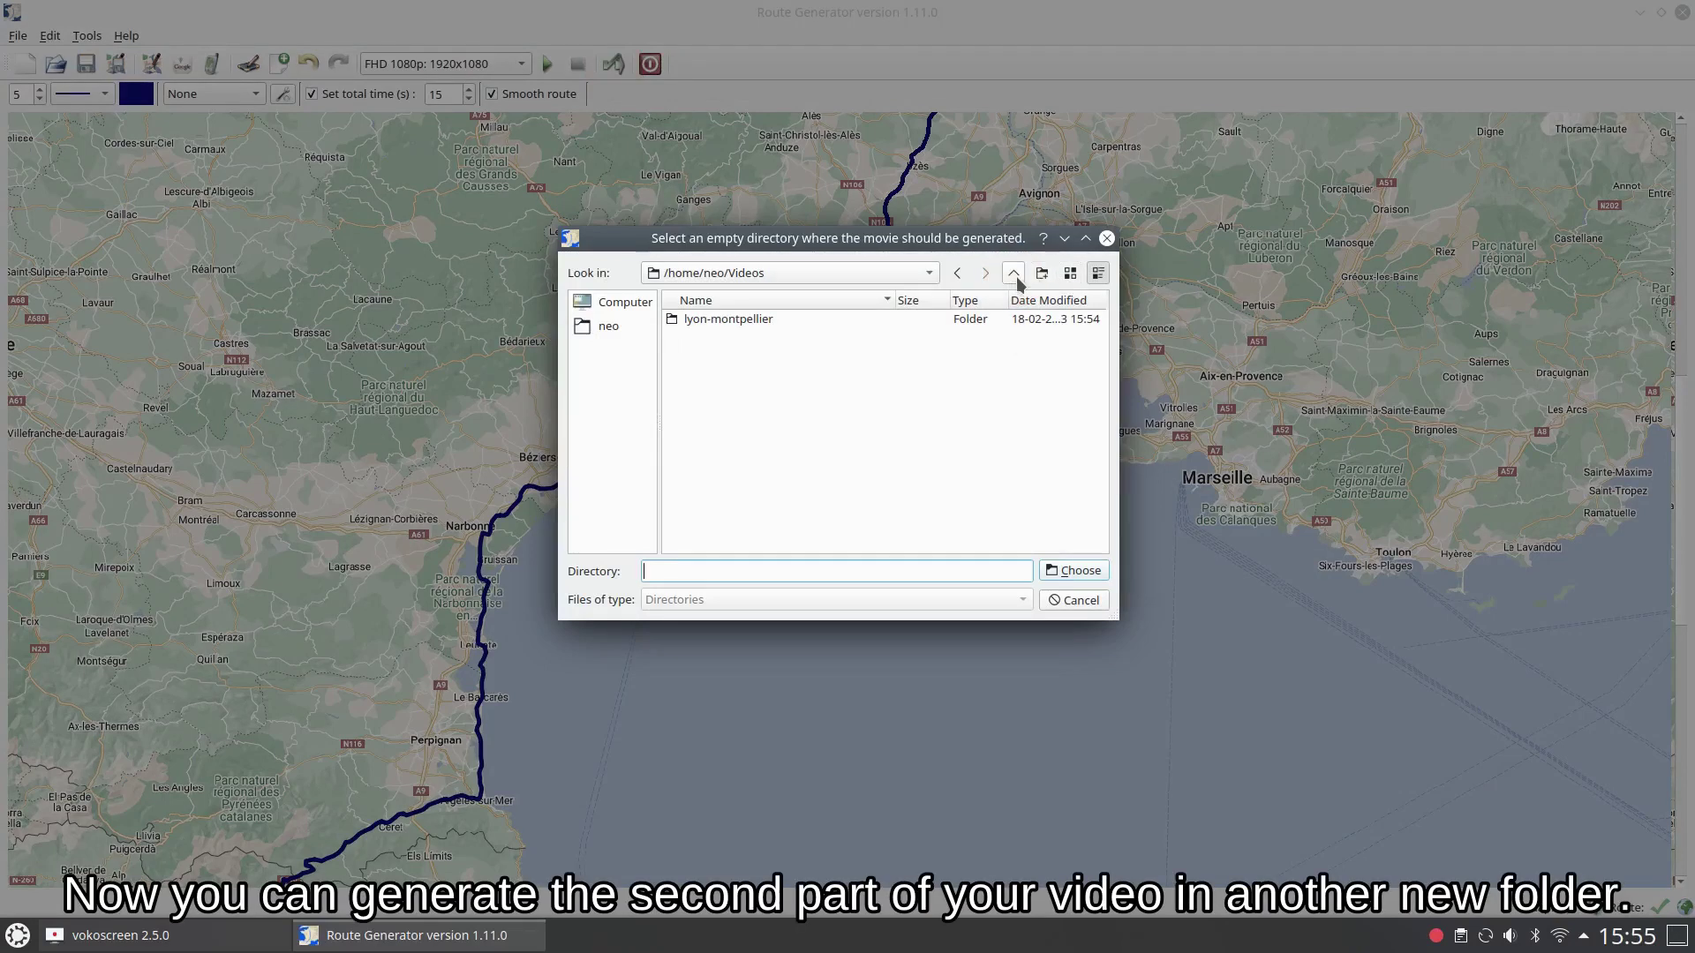
{"action": "left_click", "coordinate": [1042, 274]}
{"action": "type", "text": "montpellier-barcelona"}
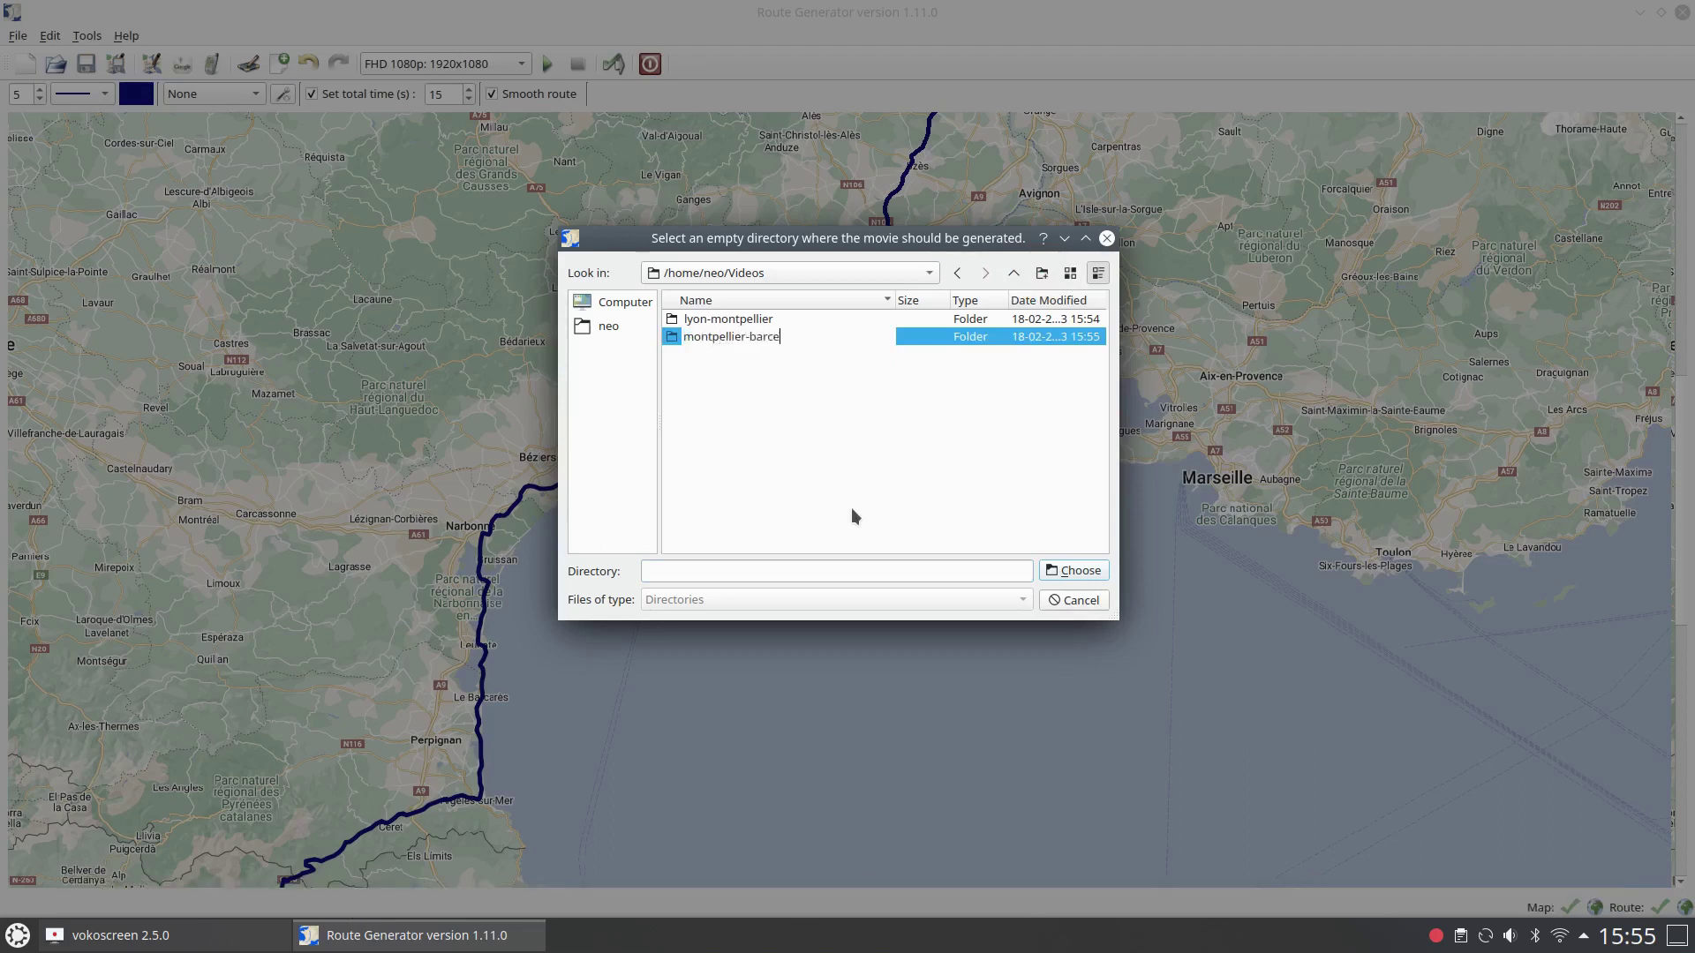
{"action": "key", "text": "Return"}
{"action": "key", "text": "Return"}
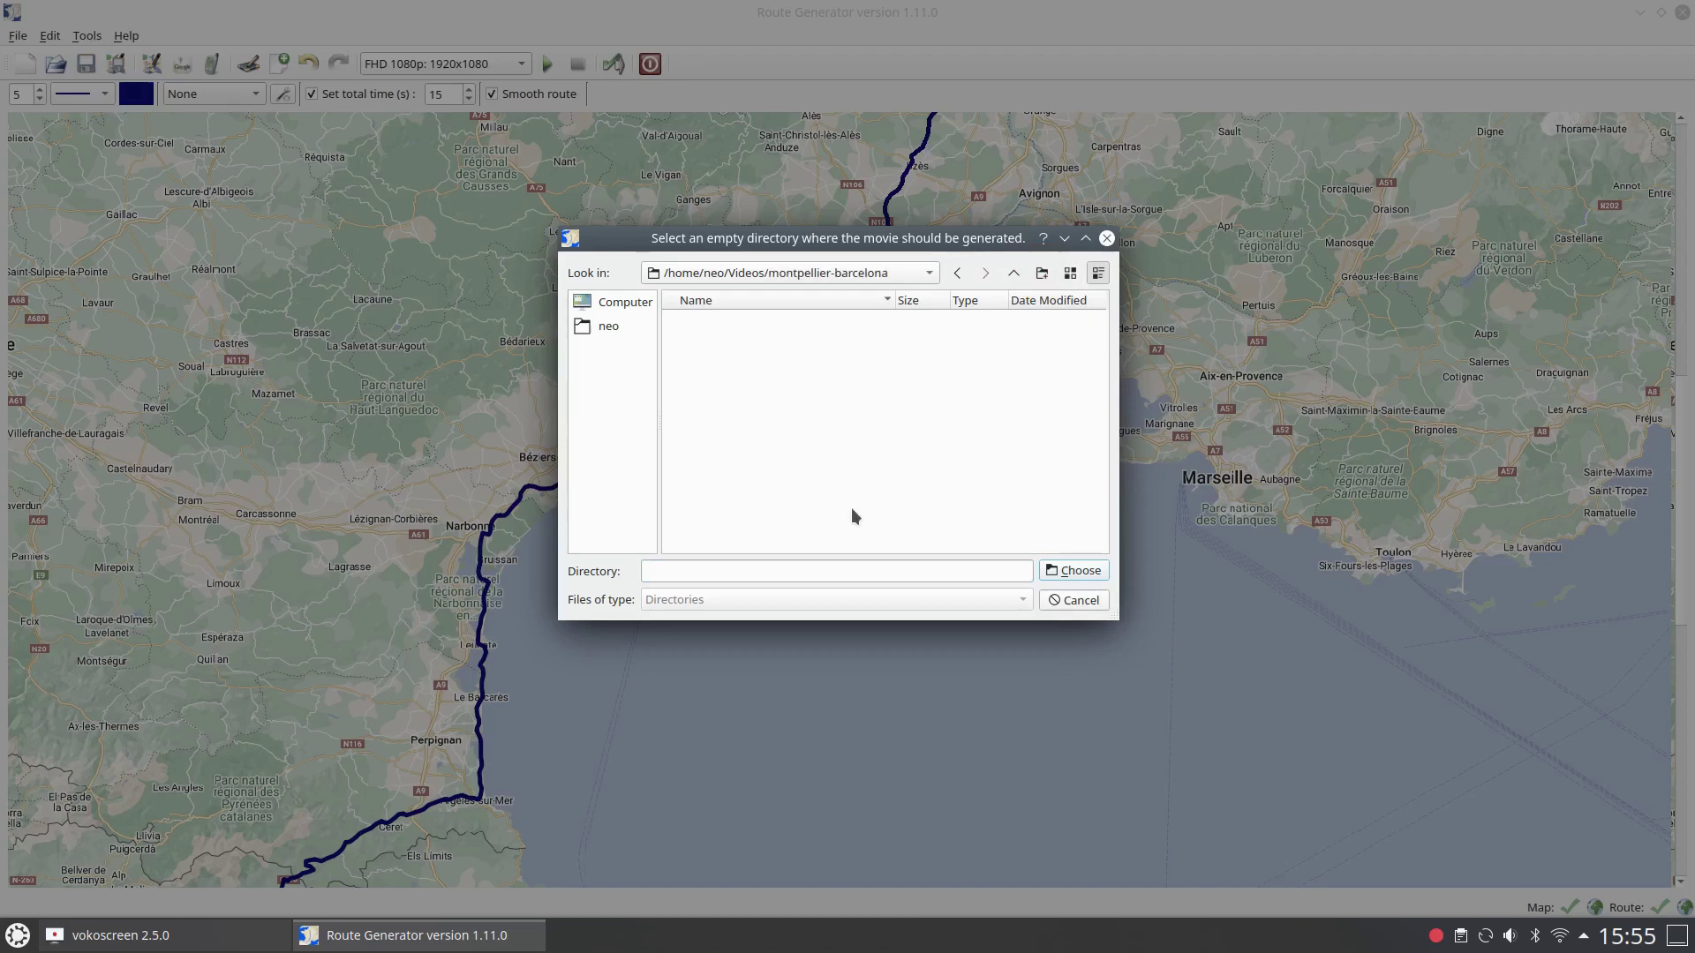
{"action": "left_click", "coordinate": [1073, 572]}
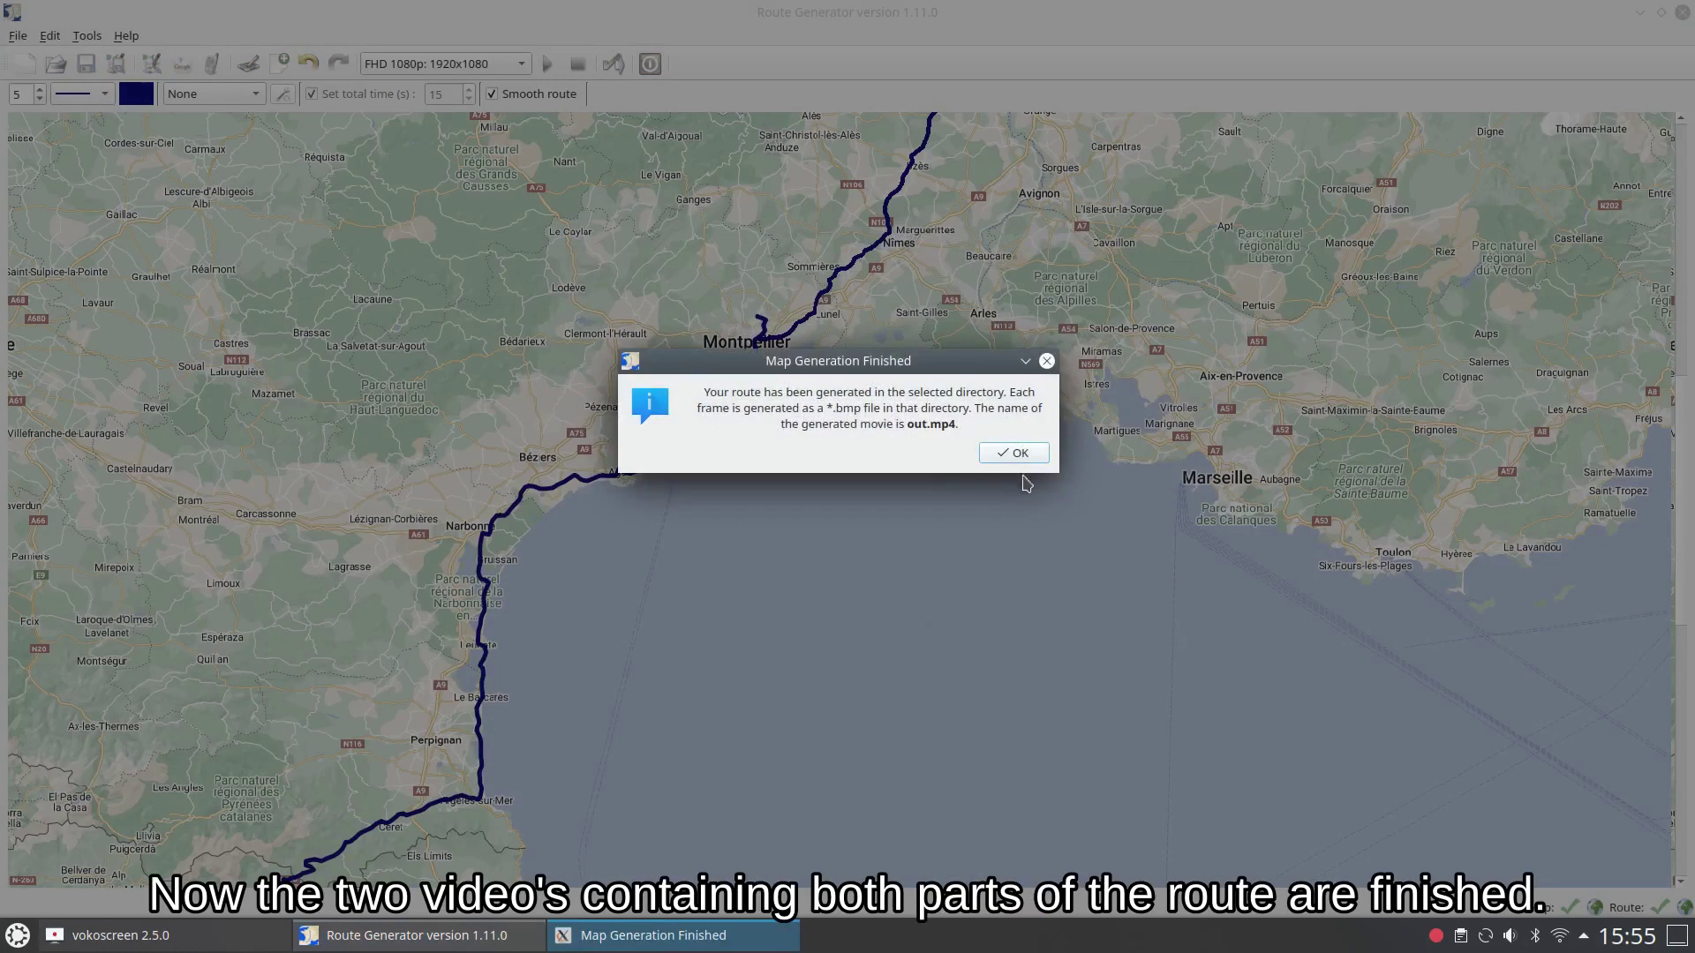
{"action": "left_click", "coordinate": [1017, 454]}
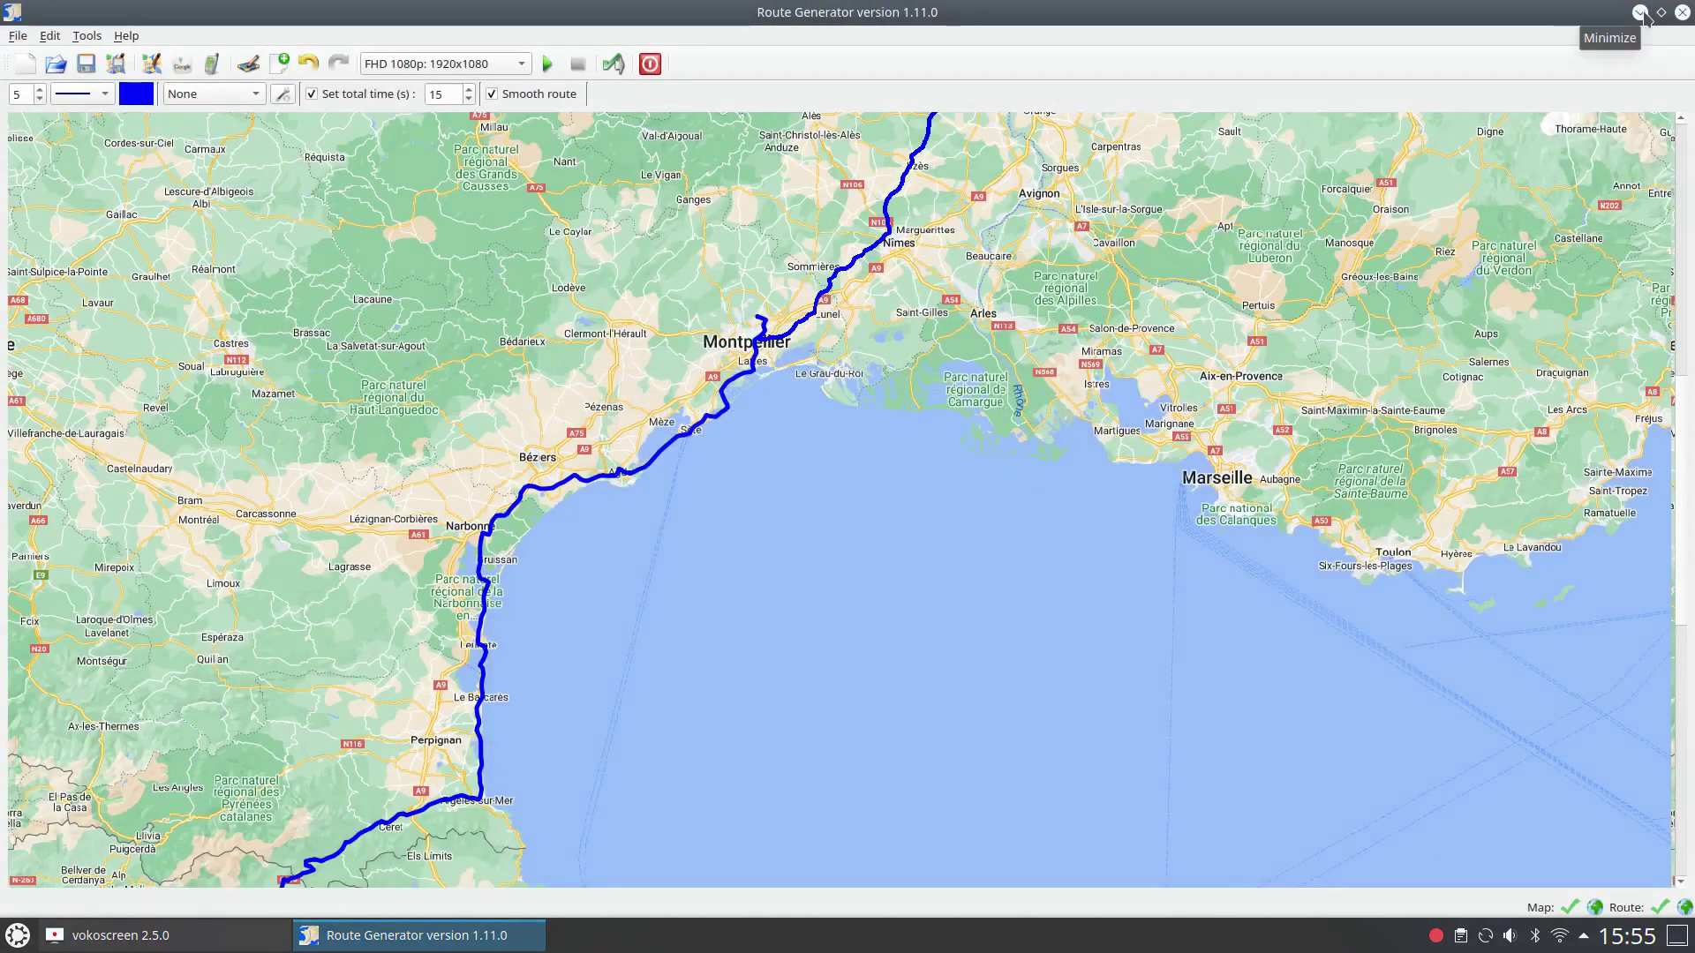
Open Videos/lyon-montpellier in Dolphin and play out.mp4, the 15-second Lyon–Montpellier animation
{"action": "left_click", "coordinate": [1640, 12]}
{"action": "left_click", "coordinate": [14, 932]}
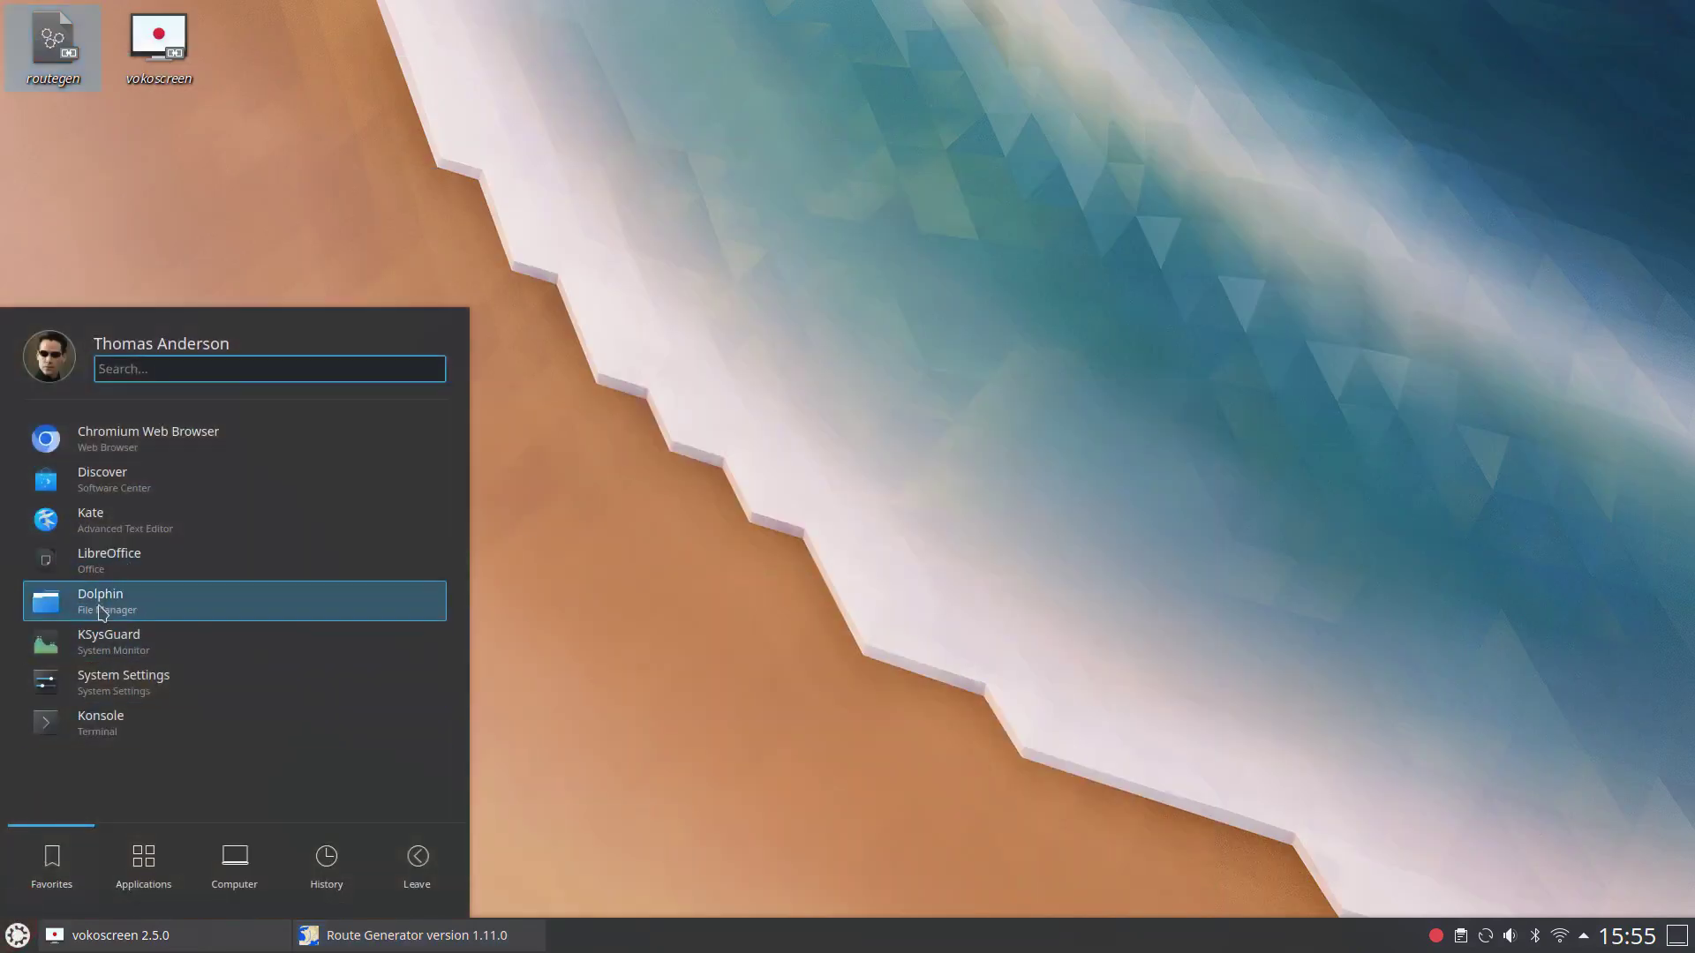
{"action": "left_click", "coordinate": [102, 611]}
{"action": "left_click", "coordinate": [352, 327]}
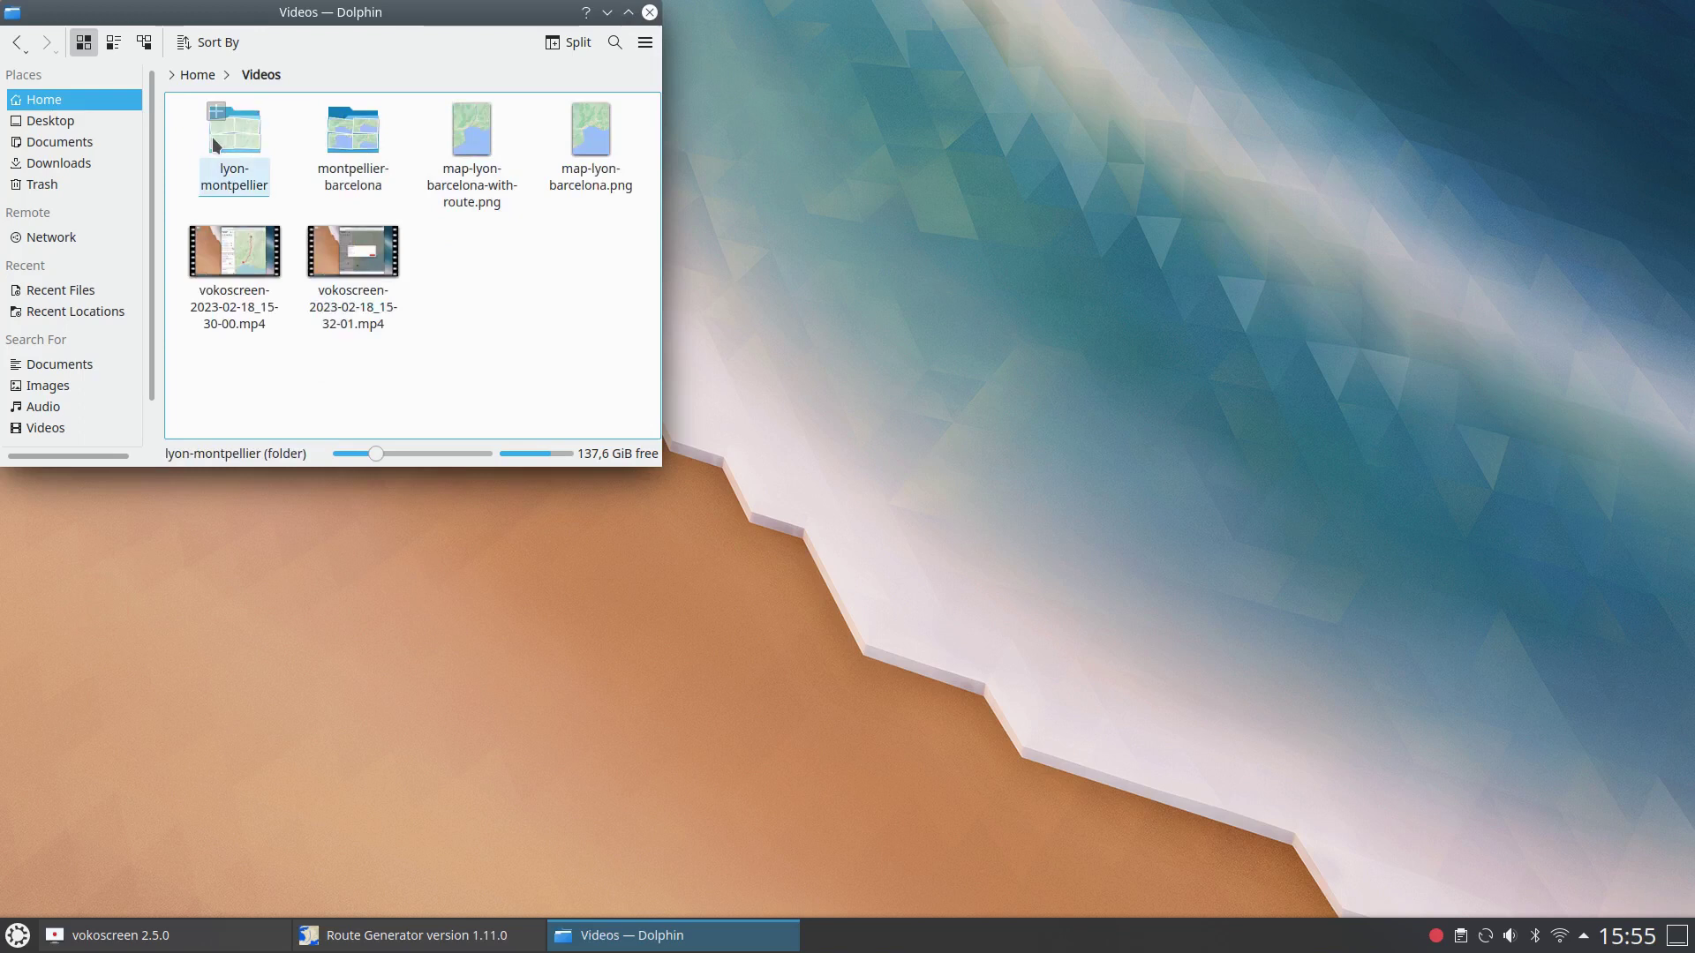
{"action": "left_click", "coordinate": [211, 136]}
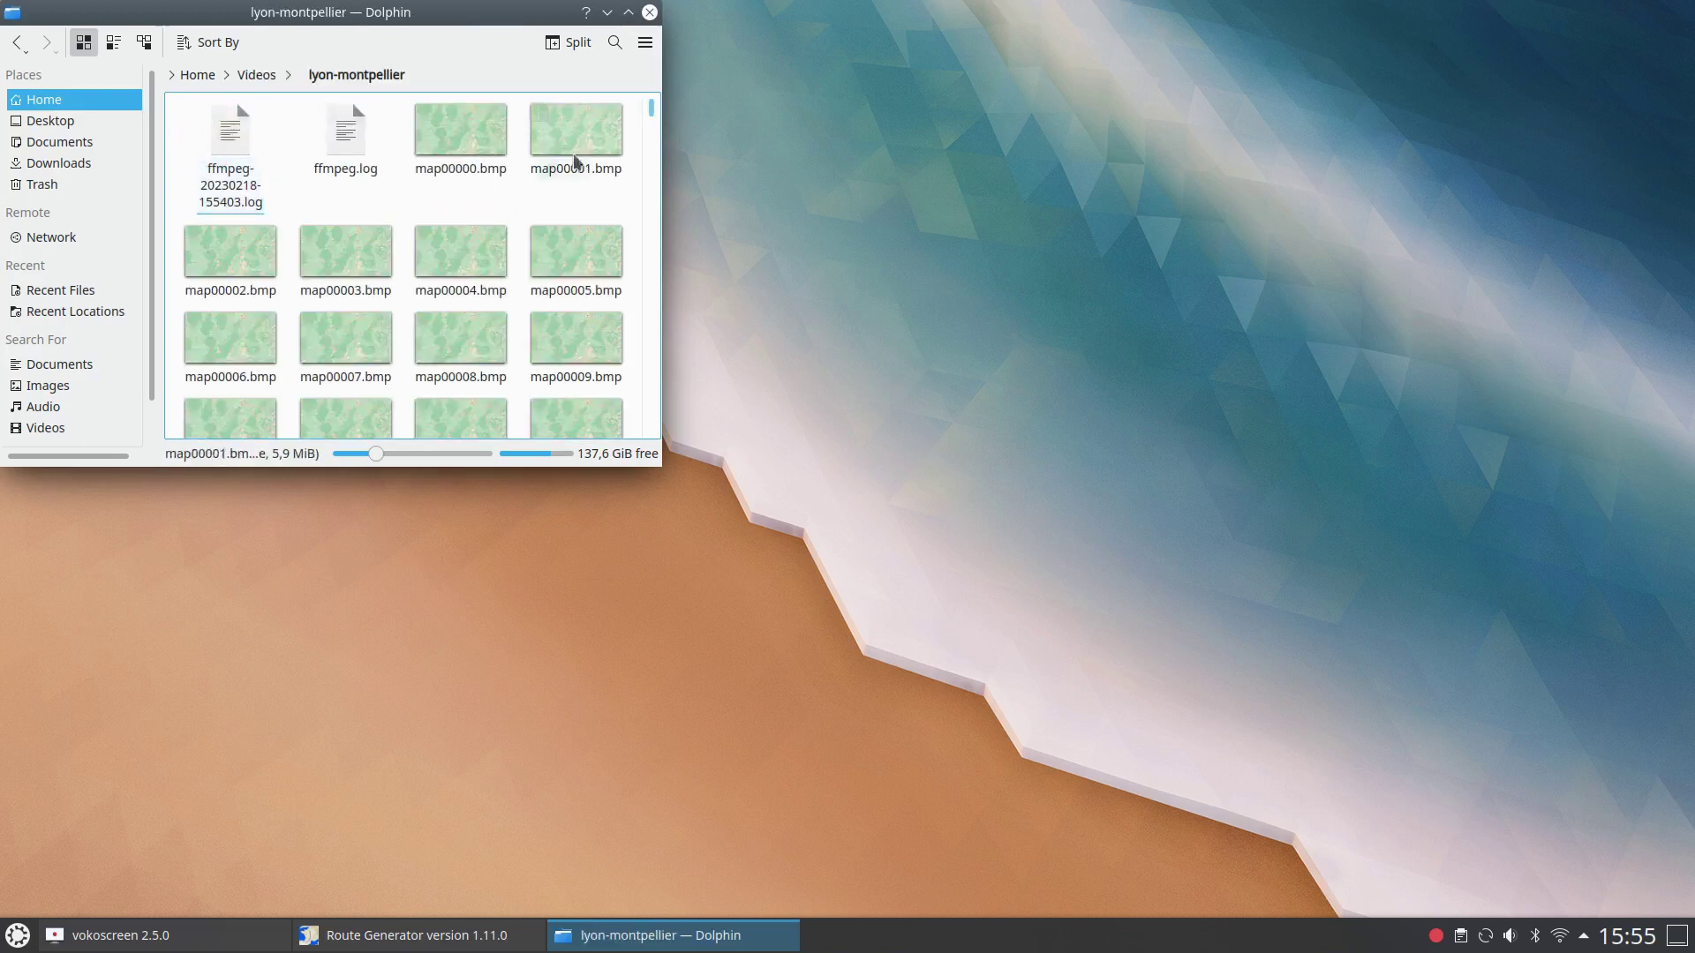
{"action": "left_click_drag", "start_coordinate": [650, 110], "coordinate": [651, 424]}
{"action": "left_click", "coordinate": [462, 389]}
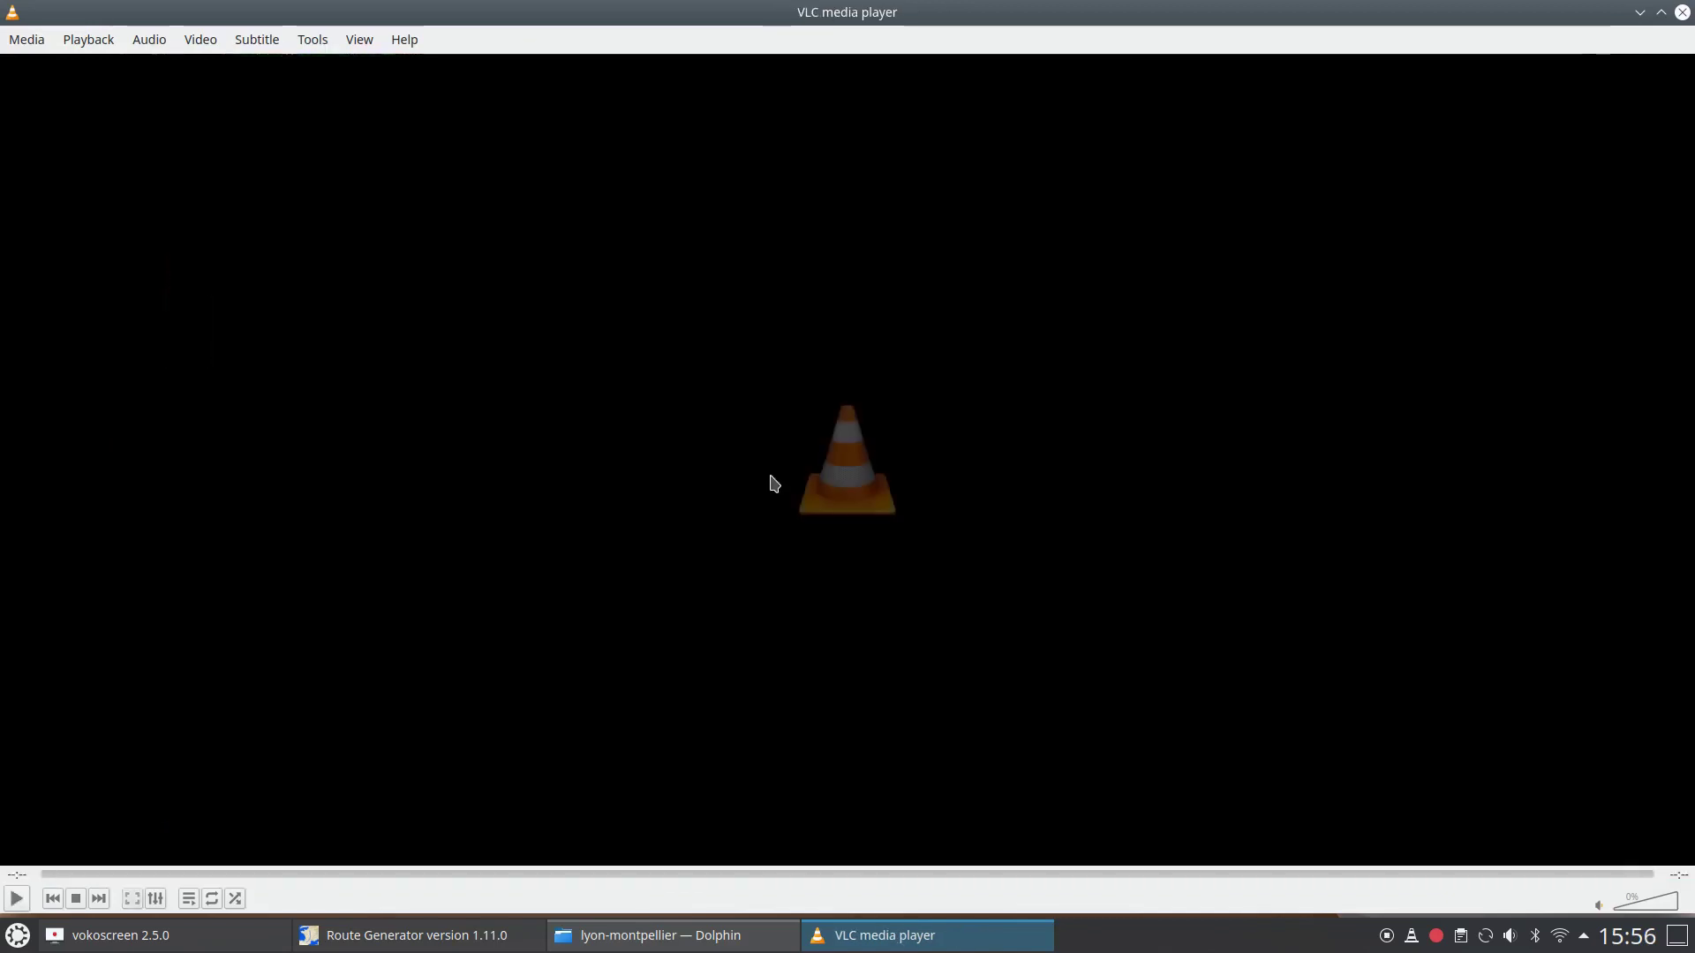
Close VLC and play out.mp4 from the montpellier-barcelona folder
{"action": "left_click", "coordinate": [1682, 12]}
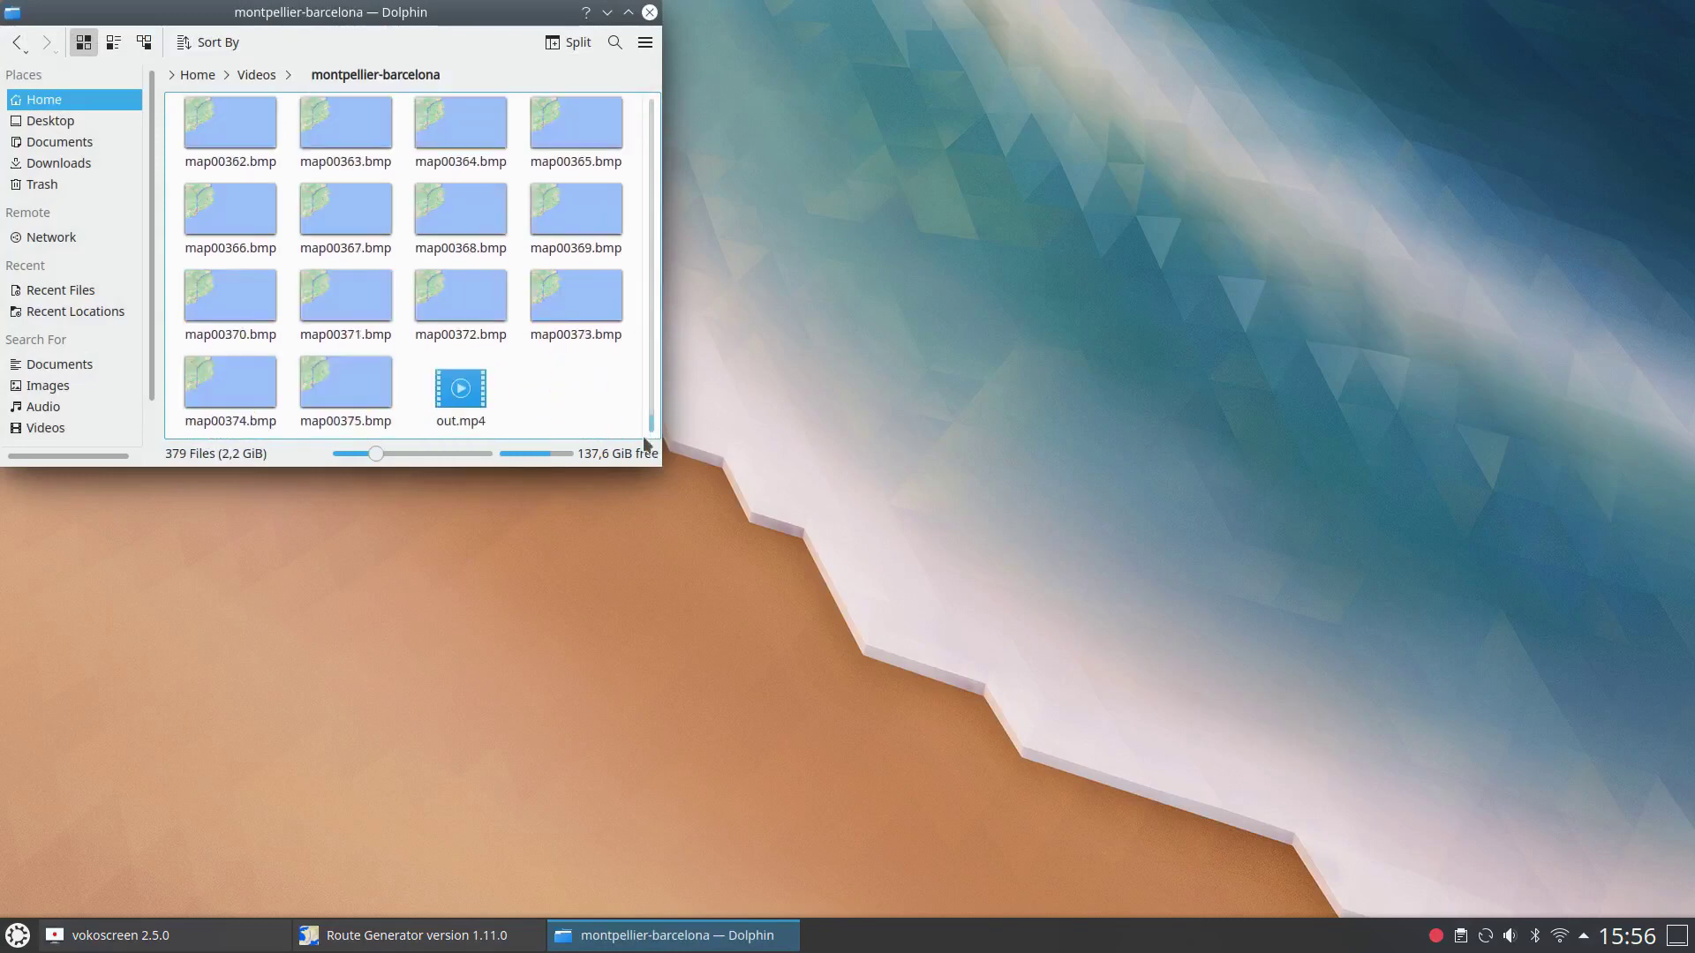
{"action": "double_click", "coordinate": [484, 388]}
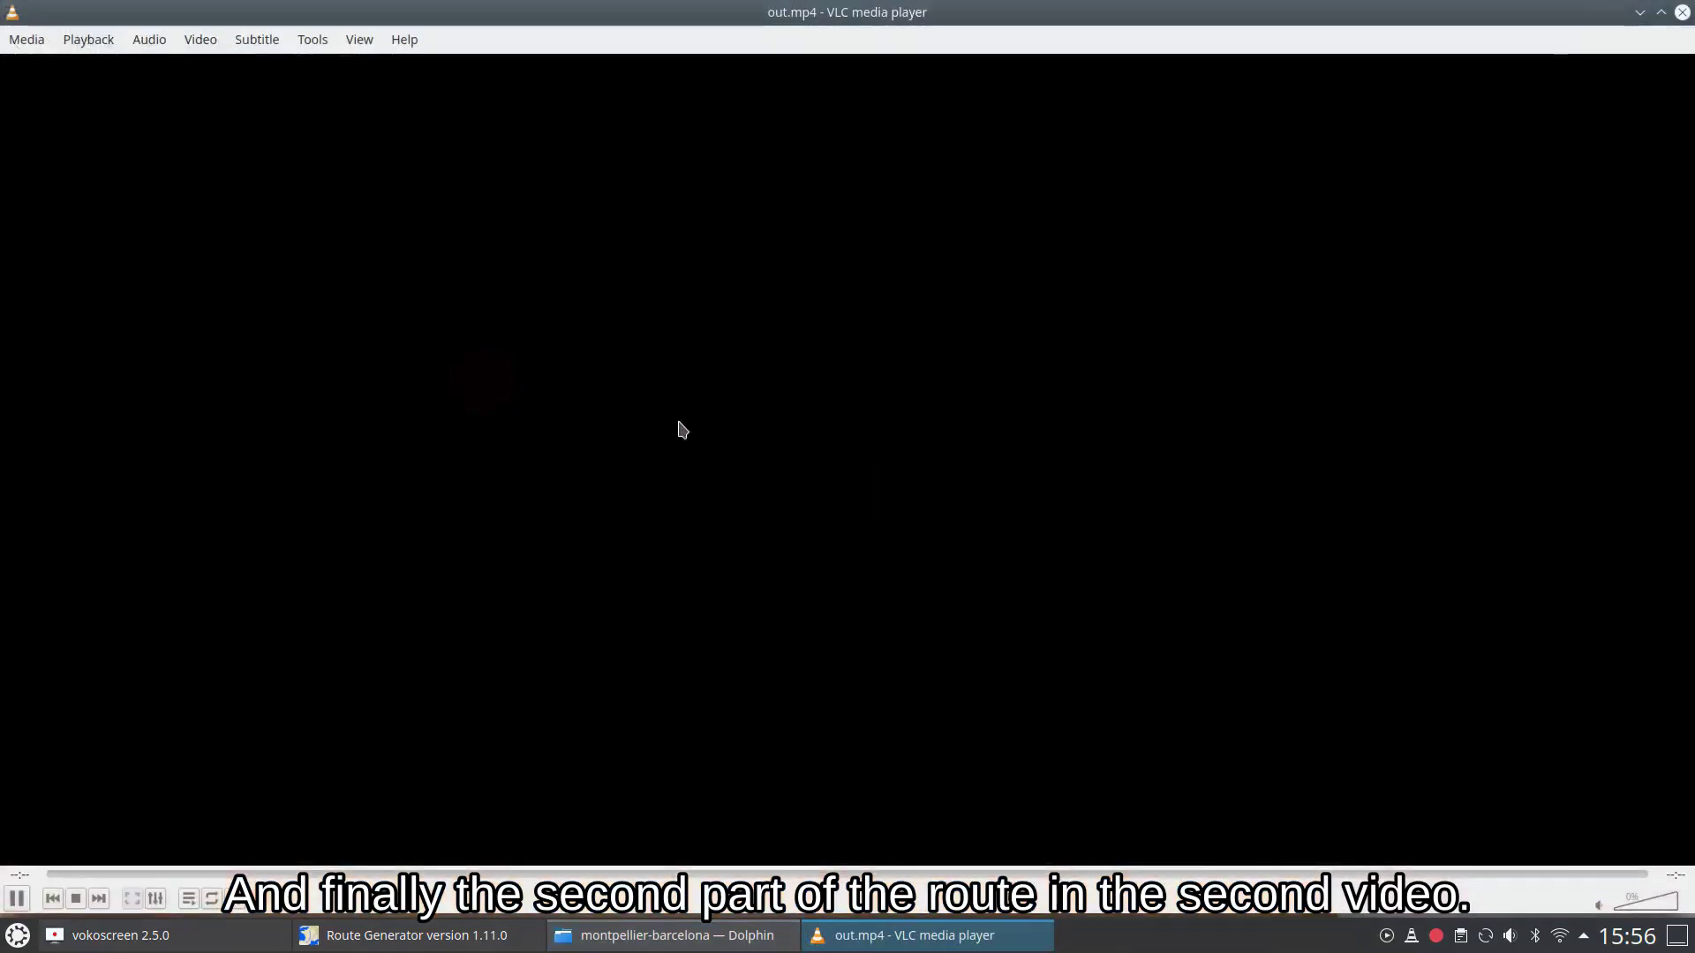